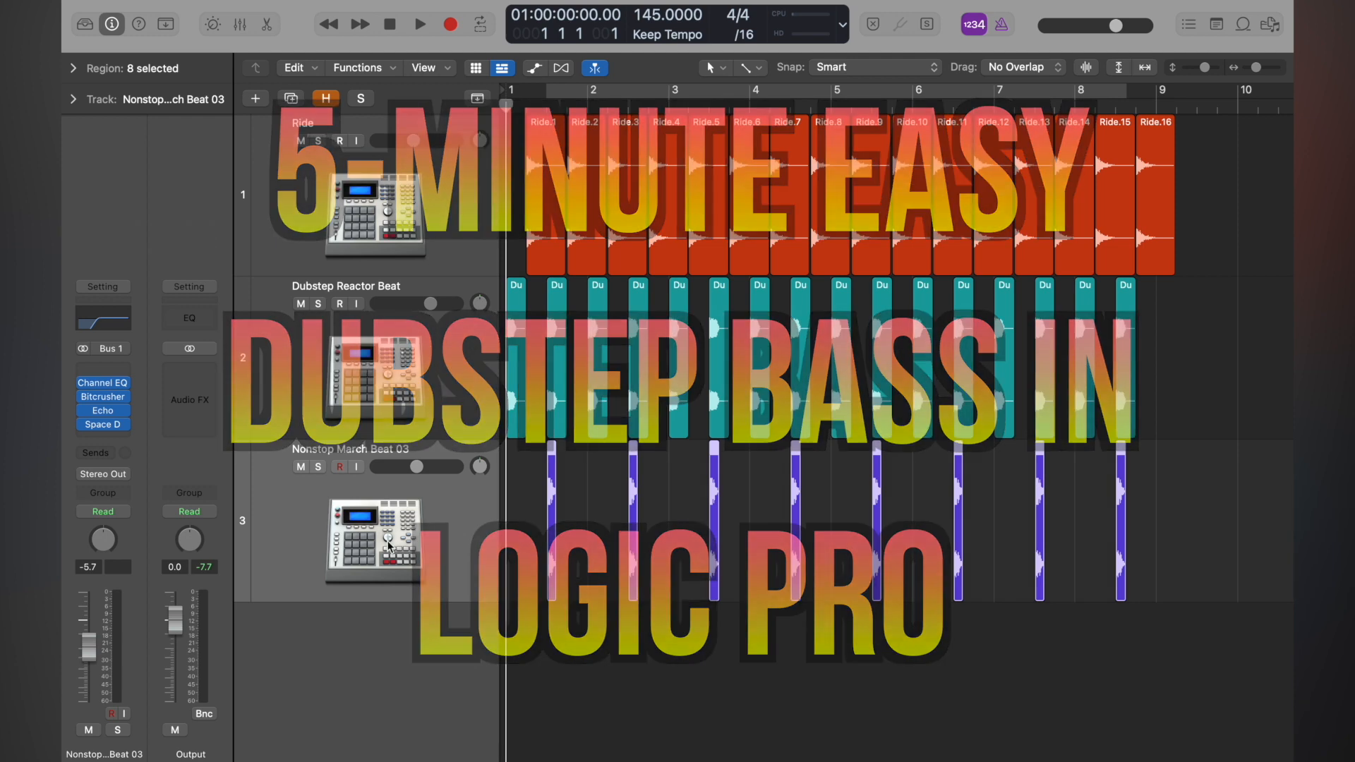
# - Create one software instrument track with the ES M (Monophonic Synth) and open its synth window
pyautogui.click(253, 101)
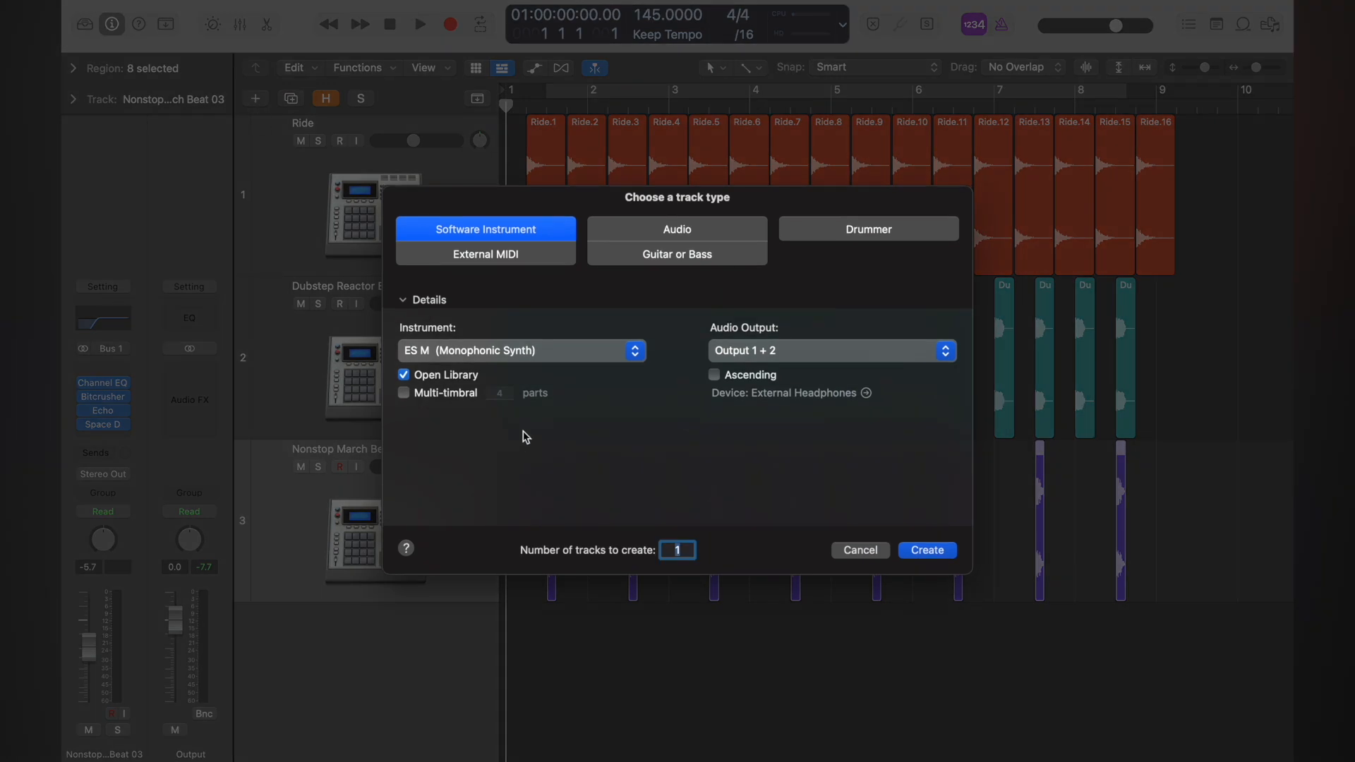
pyautogui.click(929, 551)
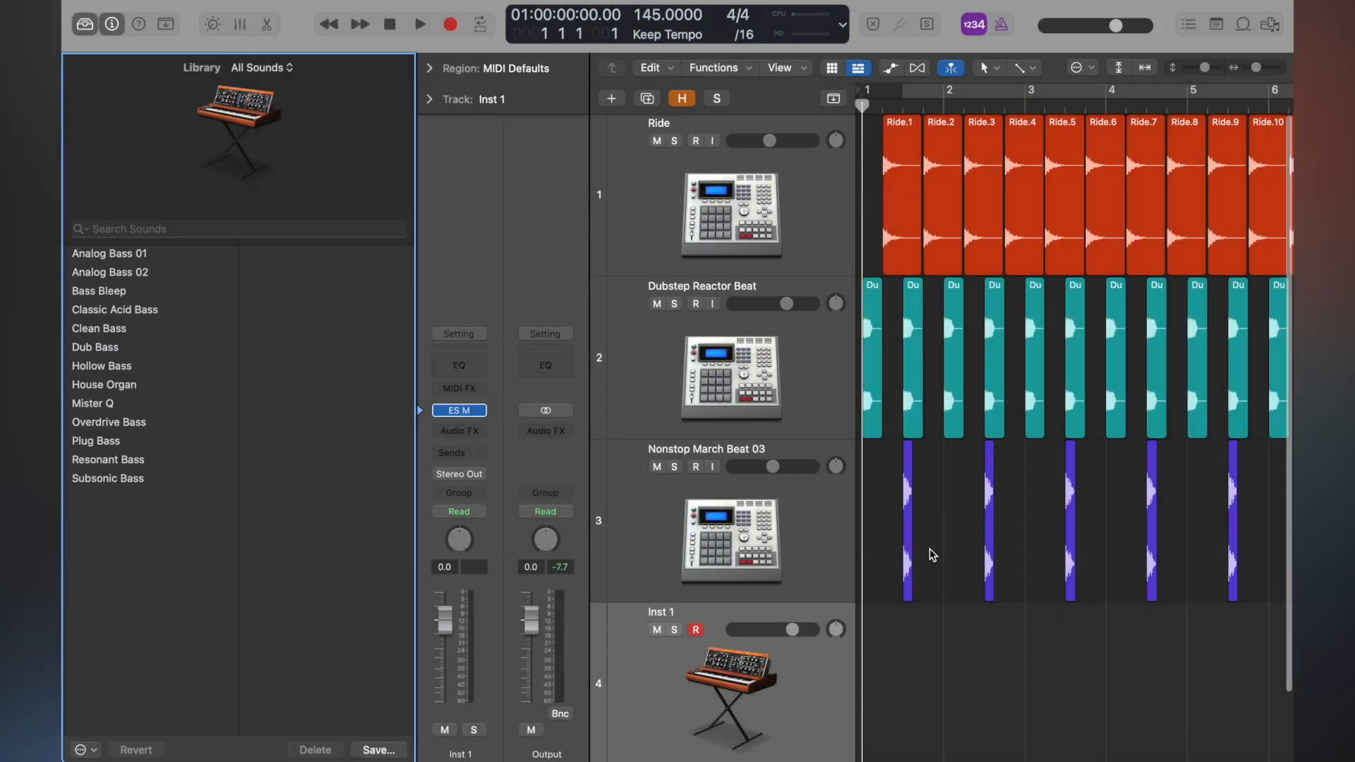
pyautogui.click(461, 412)
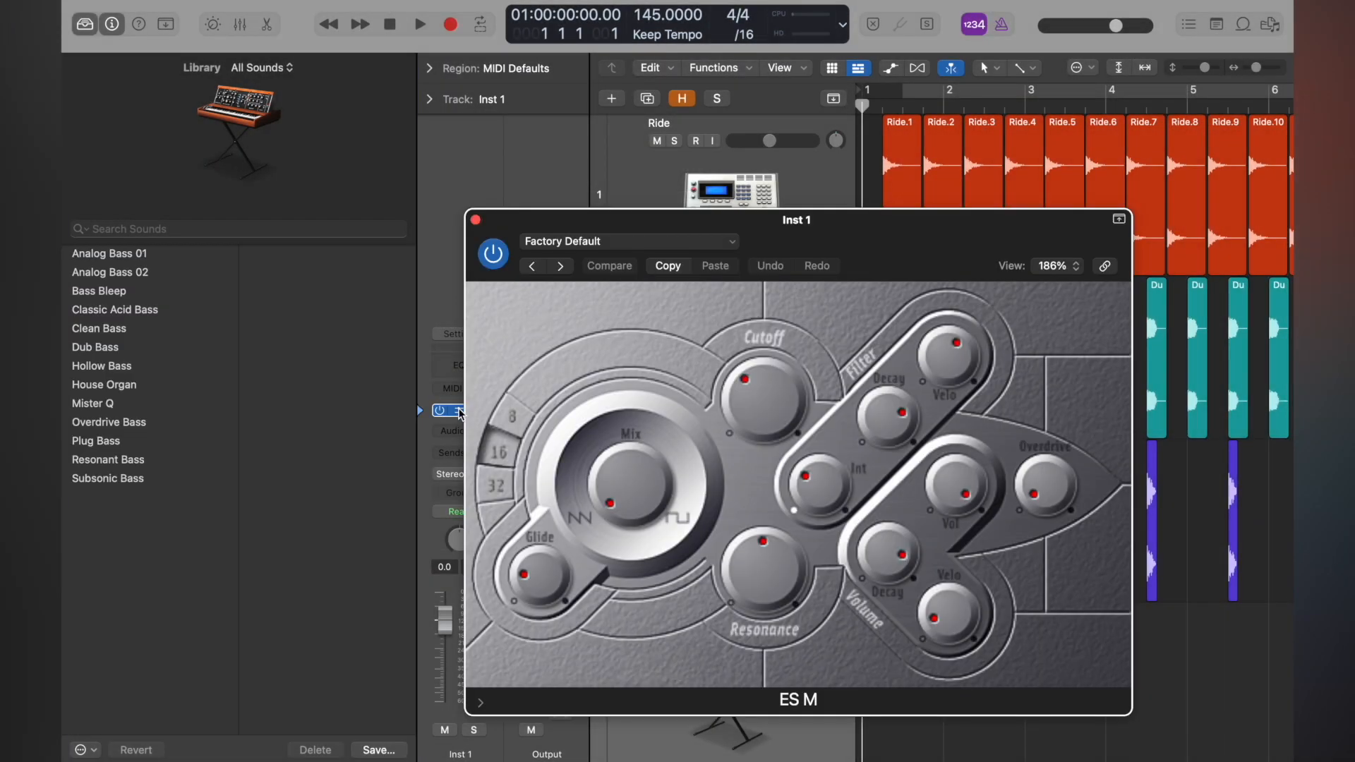
# - Show the Musical Typing keyboard and audition the default ES M sound with repeated F notes
pyautogui.press('super+k')
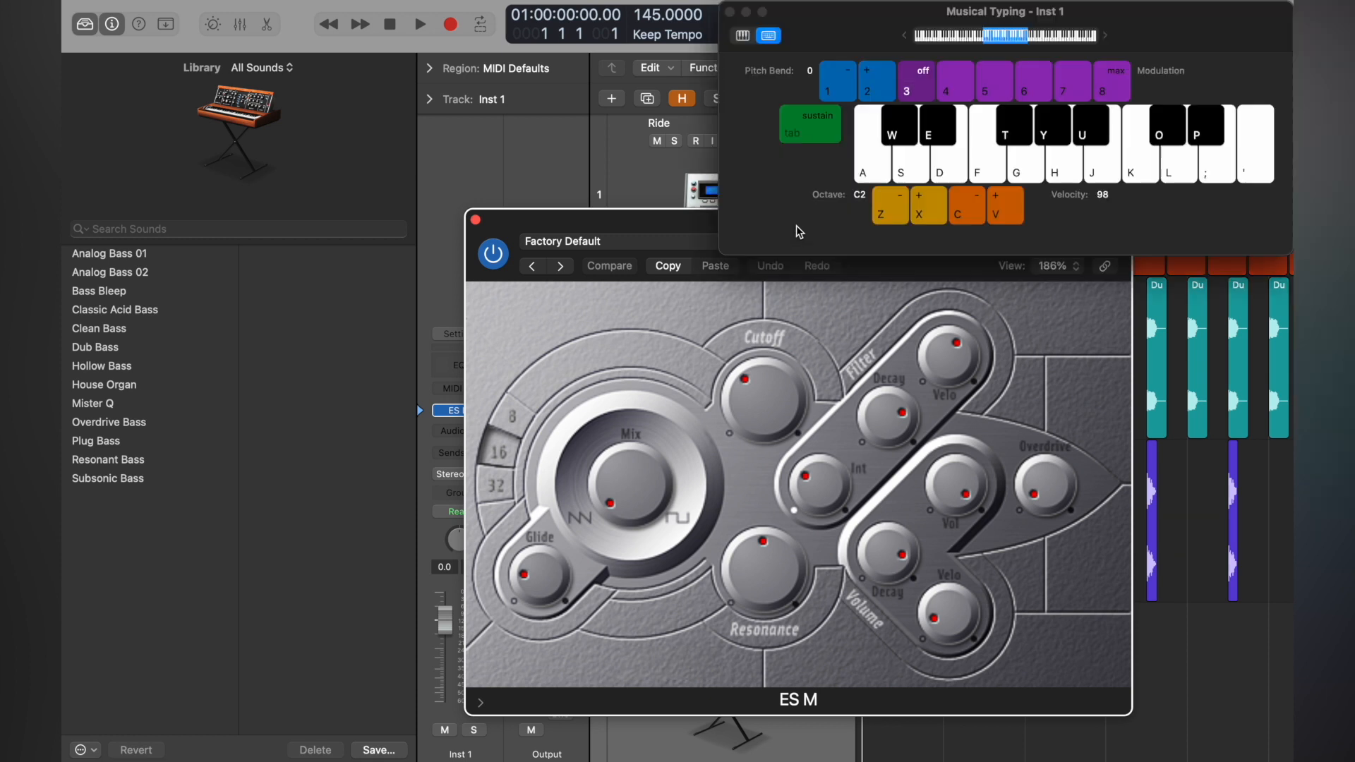
pyautogui.press('f')
pyautogui.press('f')
# - Raise the ES M Cutoff slightly past its midpoint while auditioning an F note, and close the synth window
pyautogui.click(749, 383)
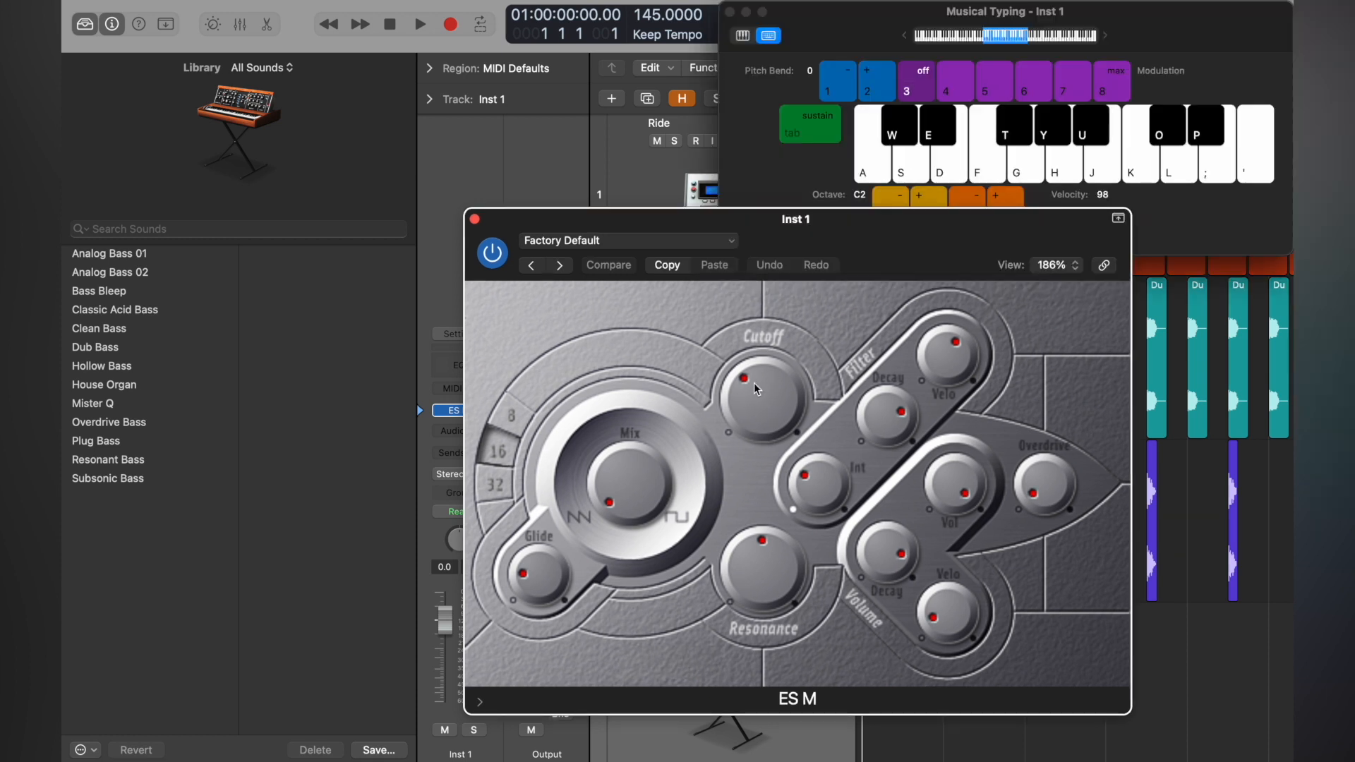
pyautogui.press('f')
pyautogui.moveTo(749, 403); pyautogui.dragTo(749, 367)
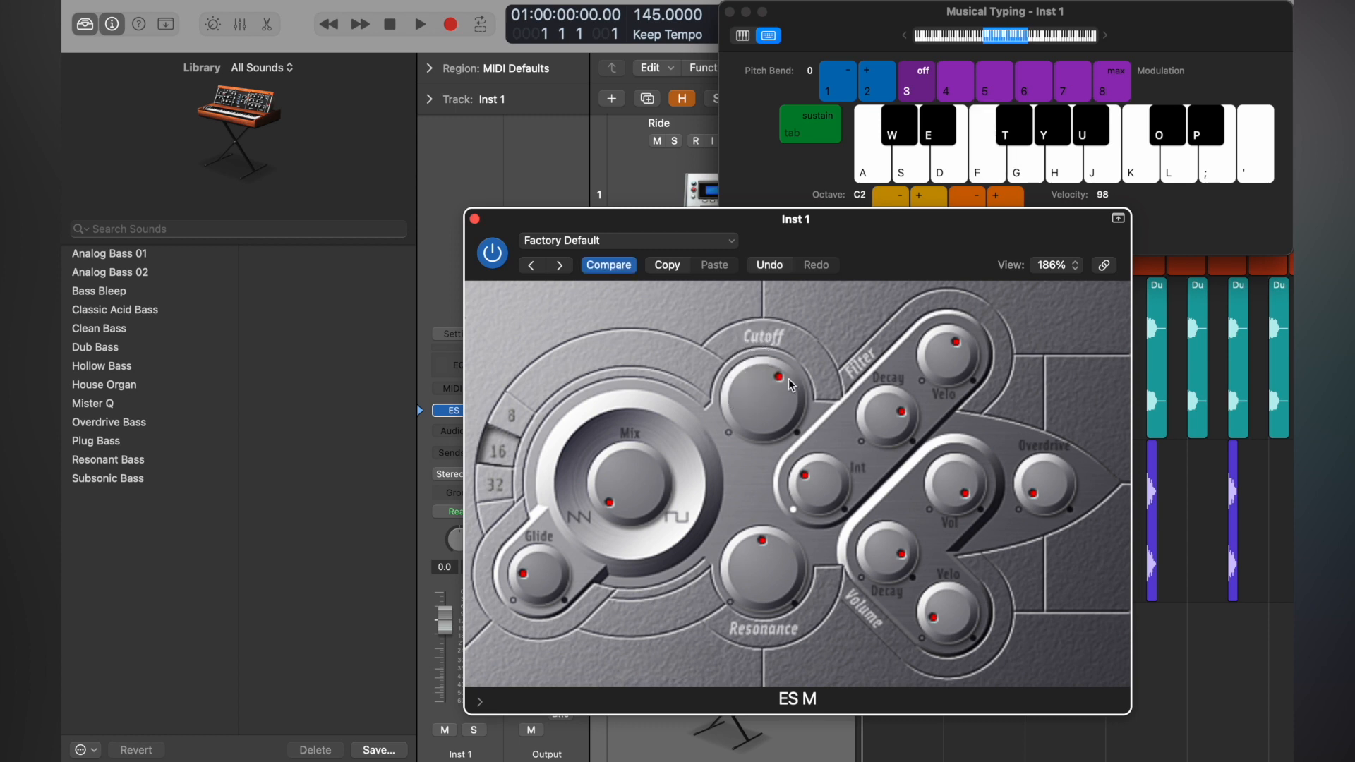
pyautogui.press('f')
pyautogui.click(475, 221)
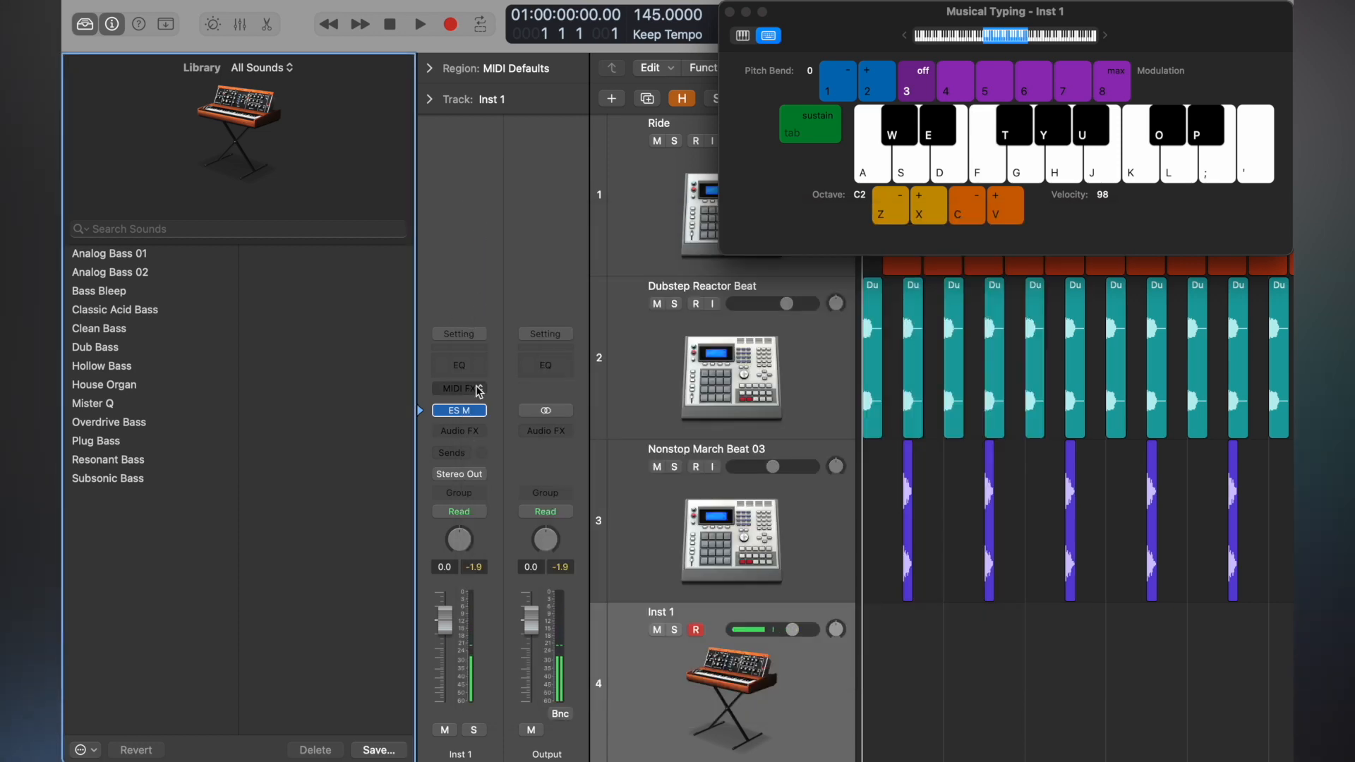
# - Add a Channel EQ followed by a mono Bitcrusher to the Inst 1 channel strip
pyautogui.click(467, 365)
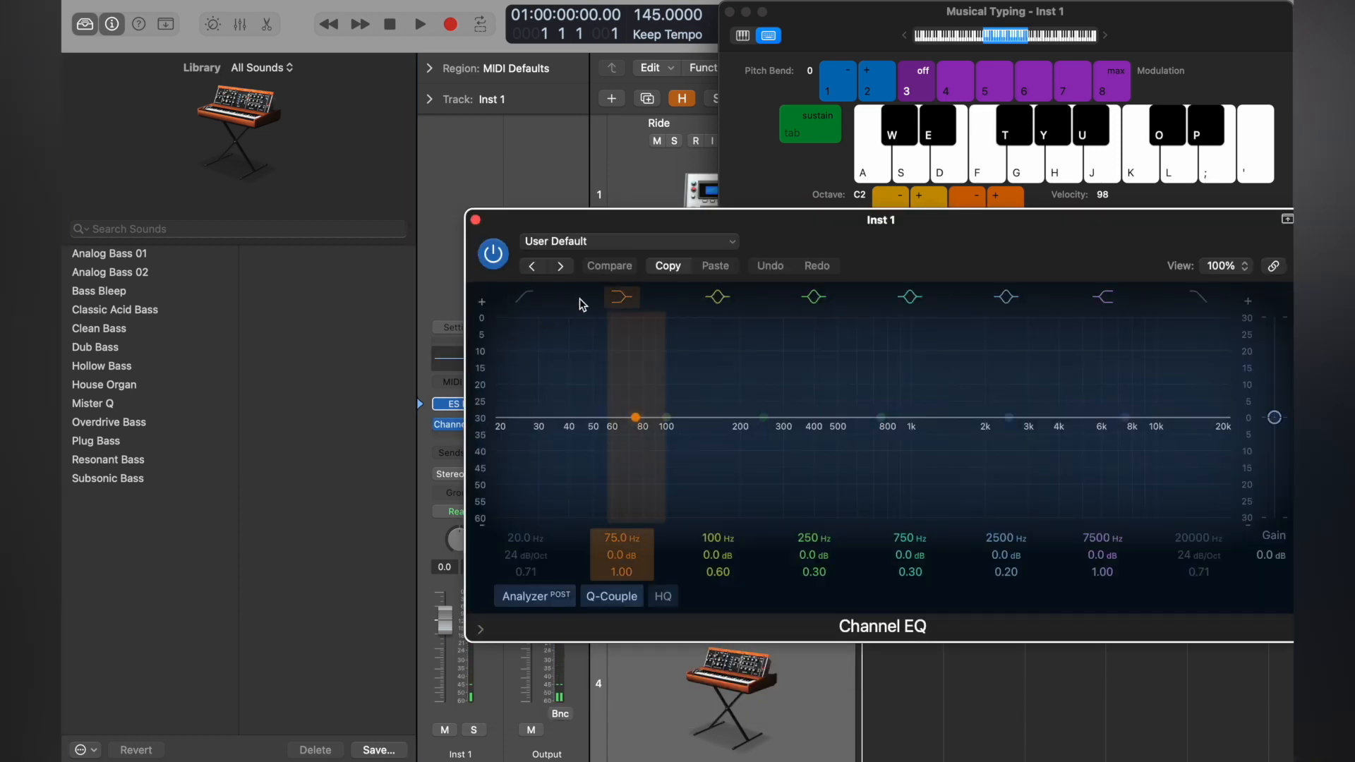
pyautogui.click(475, 220)
pyautogui.click(471, 433)
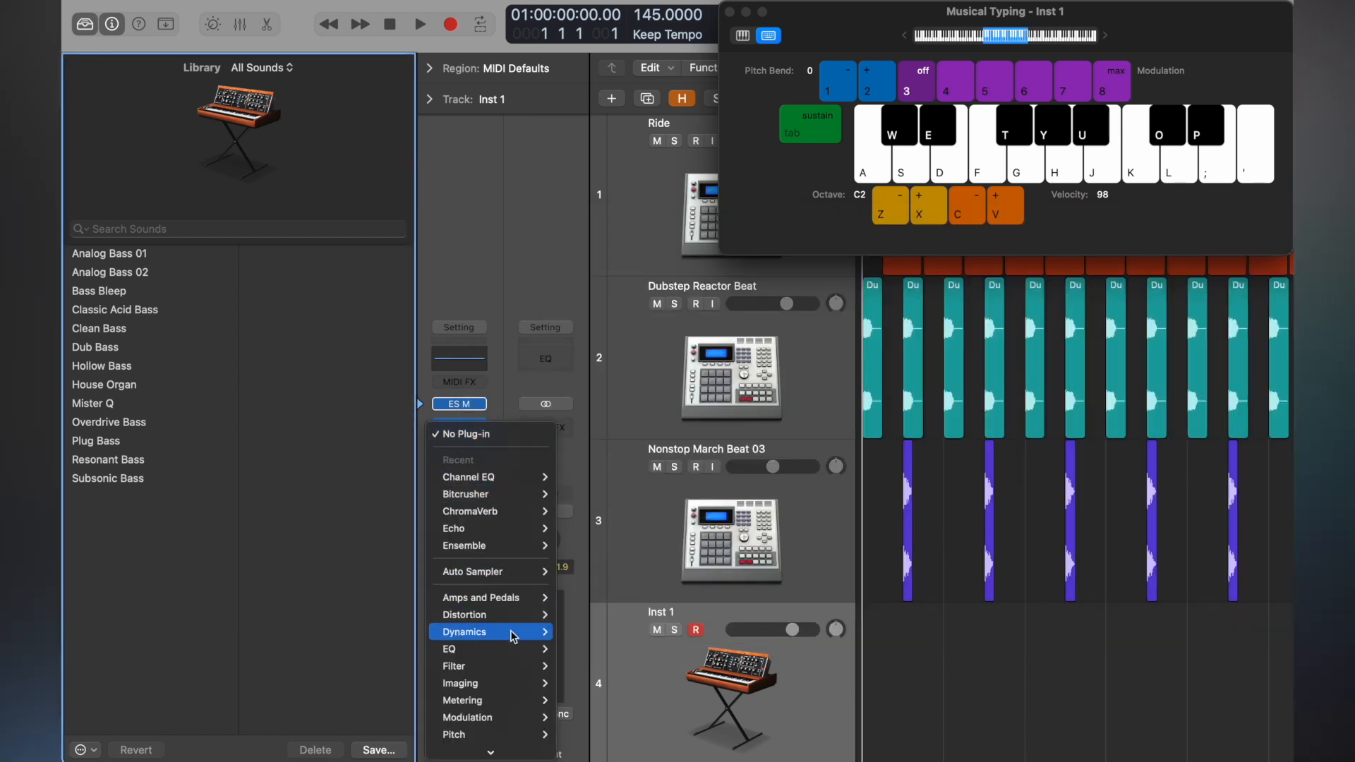
pyautogui.moveTo(494, 615)
pyautogui.moveTo(612, 619)
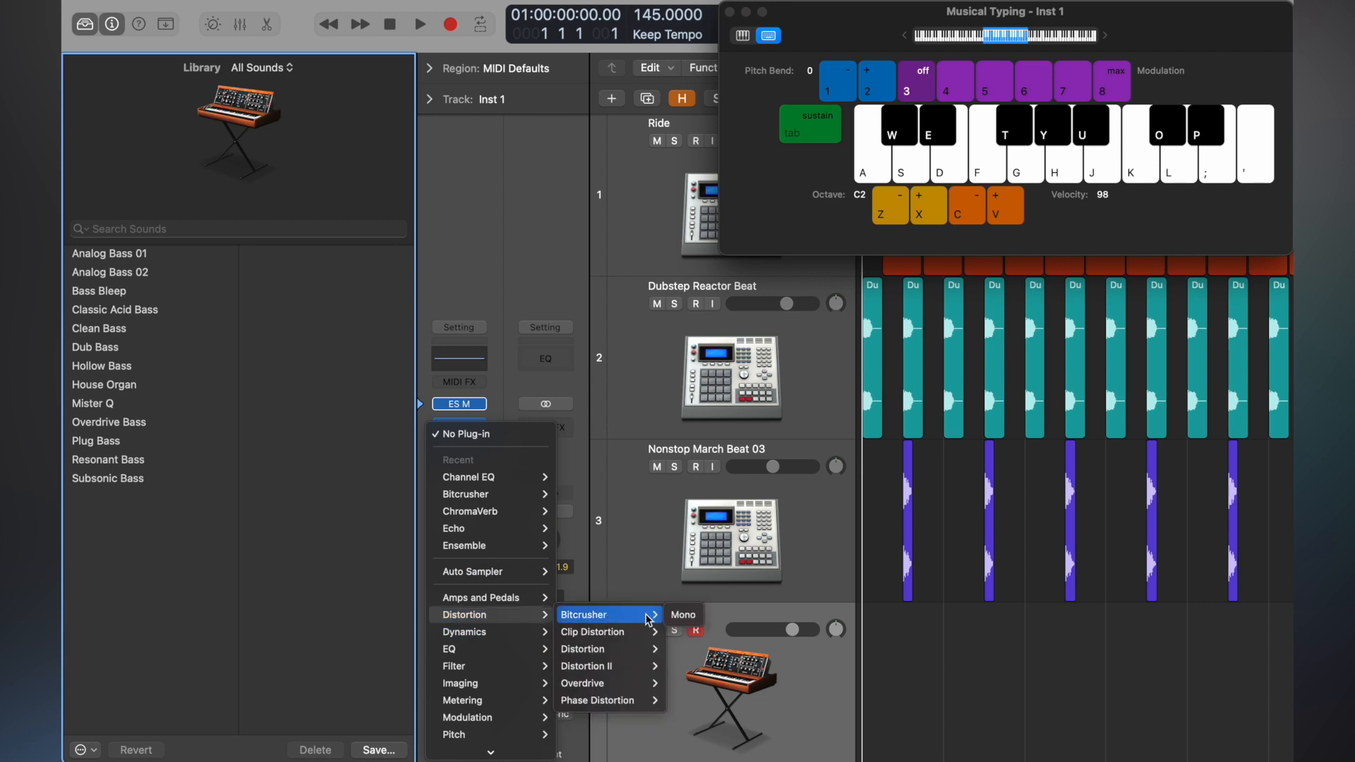
pyautogui.click(684, 615)
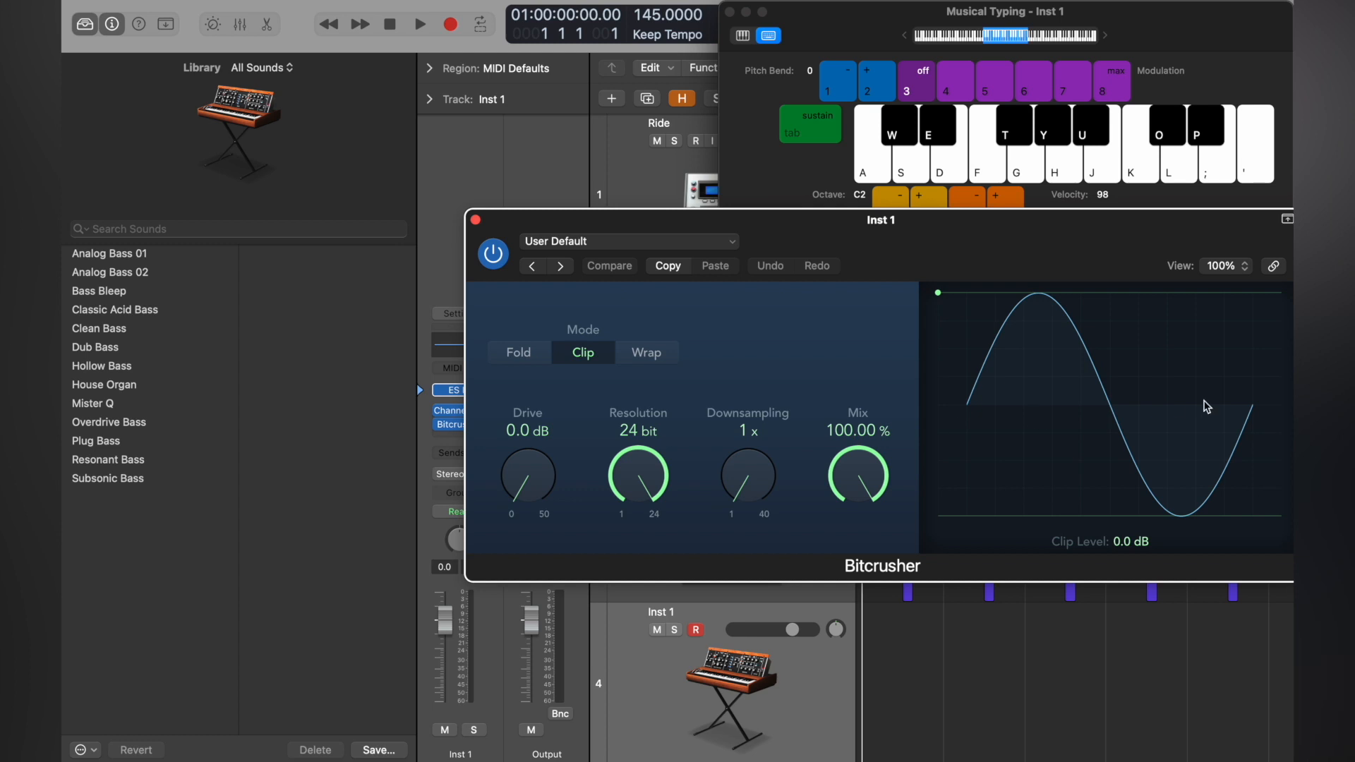
# - Set the Bitcrusher's Clip Level to -10.0 dB and Drive to 32.0 dB, audition the sound, and close the plug-in
pyautogui.moveTo(938, 292); pyautogui.dragTo(938, 587)
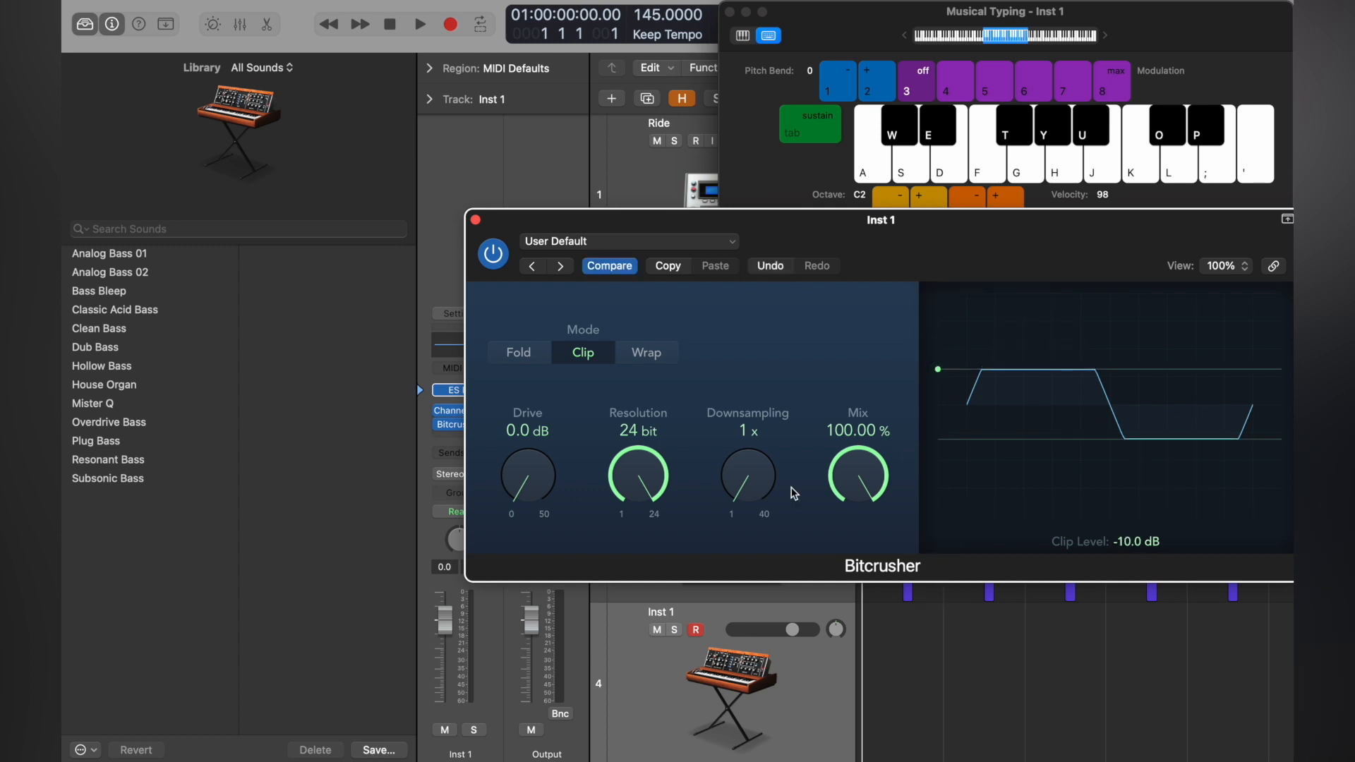
pyautogui.moveTo(524, 482); pyautogui.dragTo(509, 331)
pyautogui.press('f')
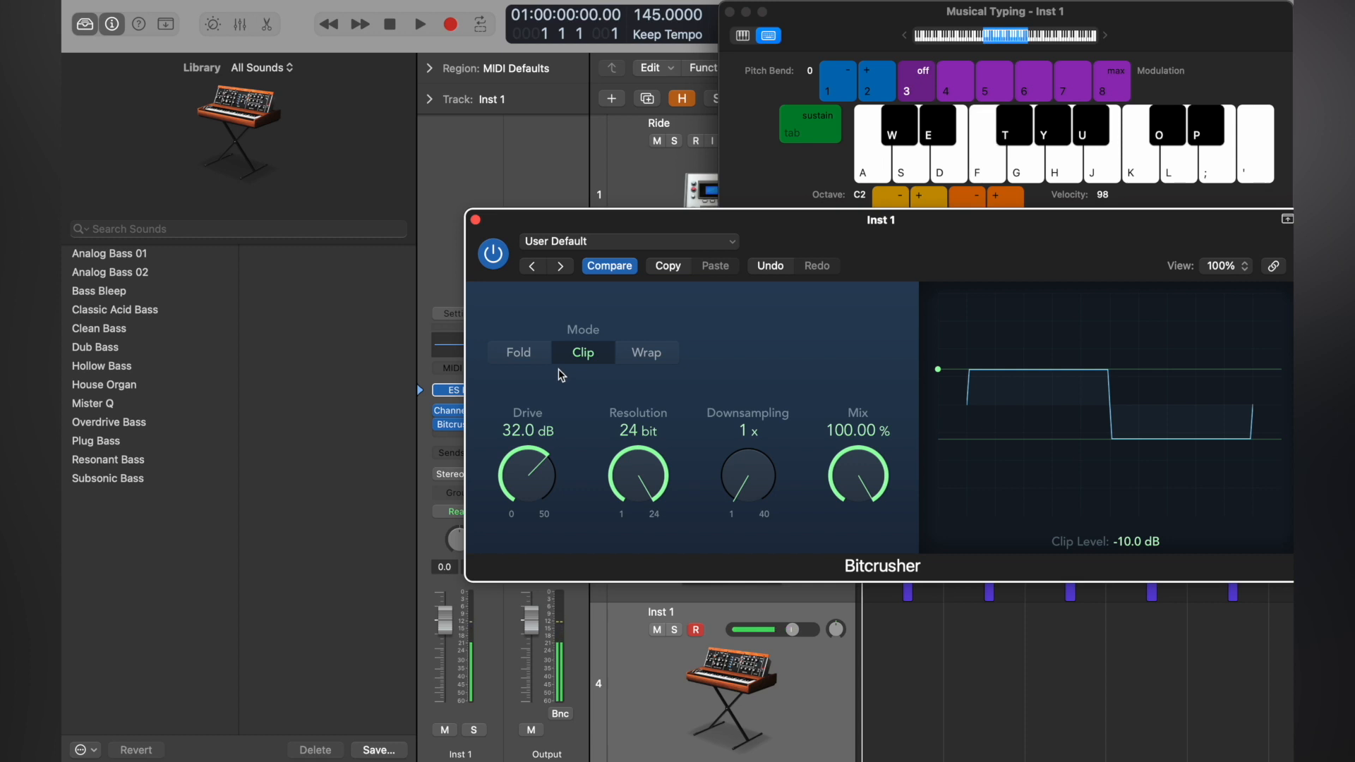
pyautogui.click(475, 222)
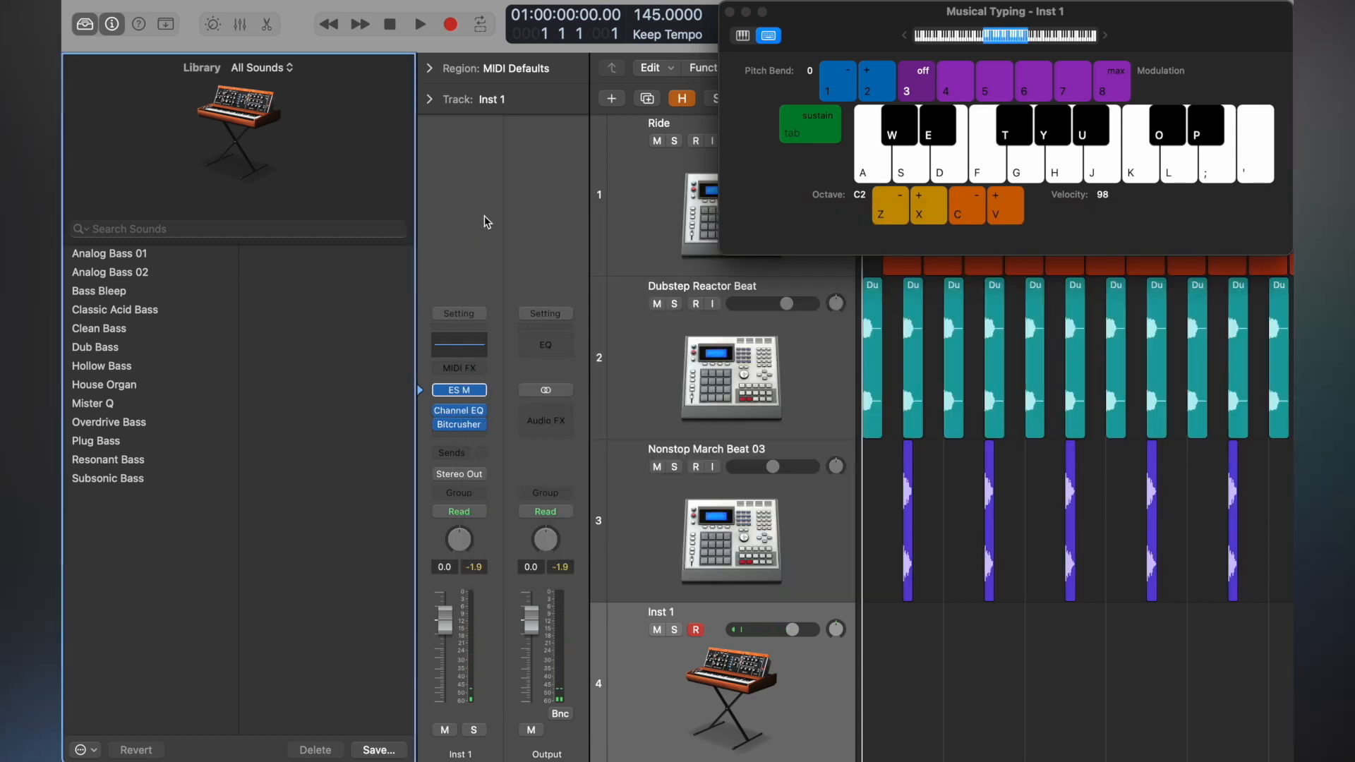
# - Enable the low-cut band in the Inst 1 Channel EQ at 52.5 Hz with a 48 dB/Oct slope and a Q of 1.40
pyautogui.click(463, 413)
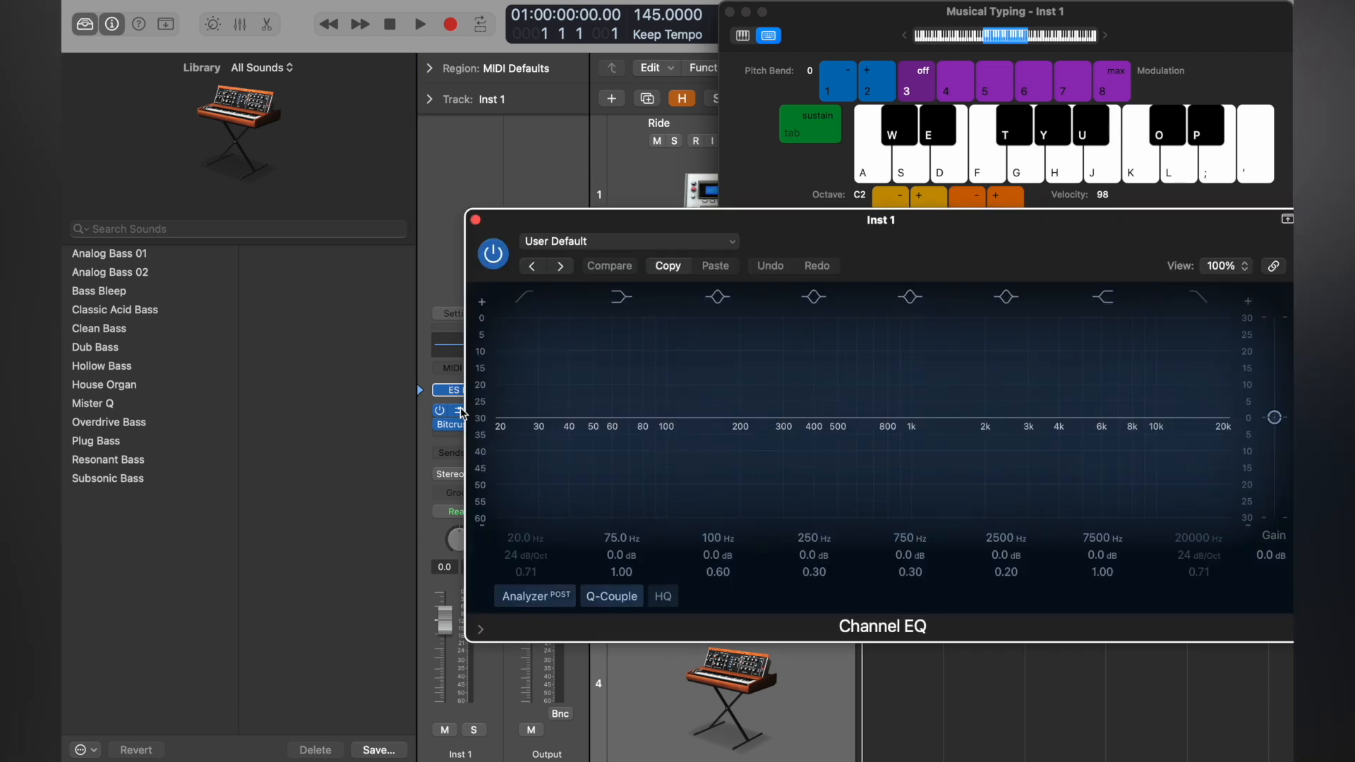
pyautogui.click(528, 297)
pyautogui.press('f')
pyautogui.moveTo(521, 540); pyautogui.dragTo(521, 489)
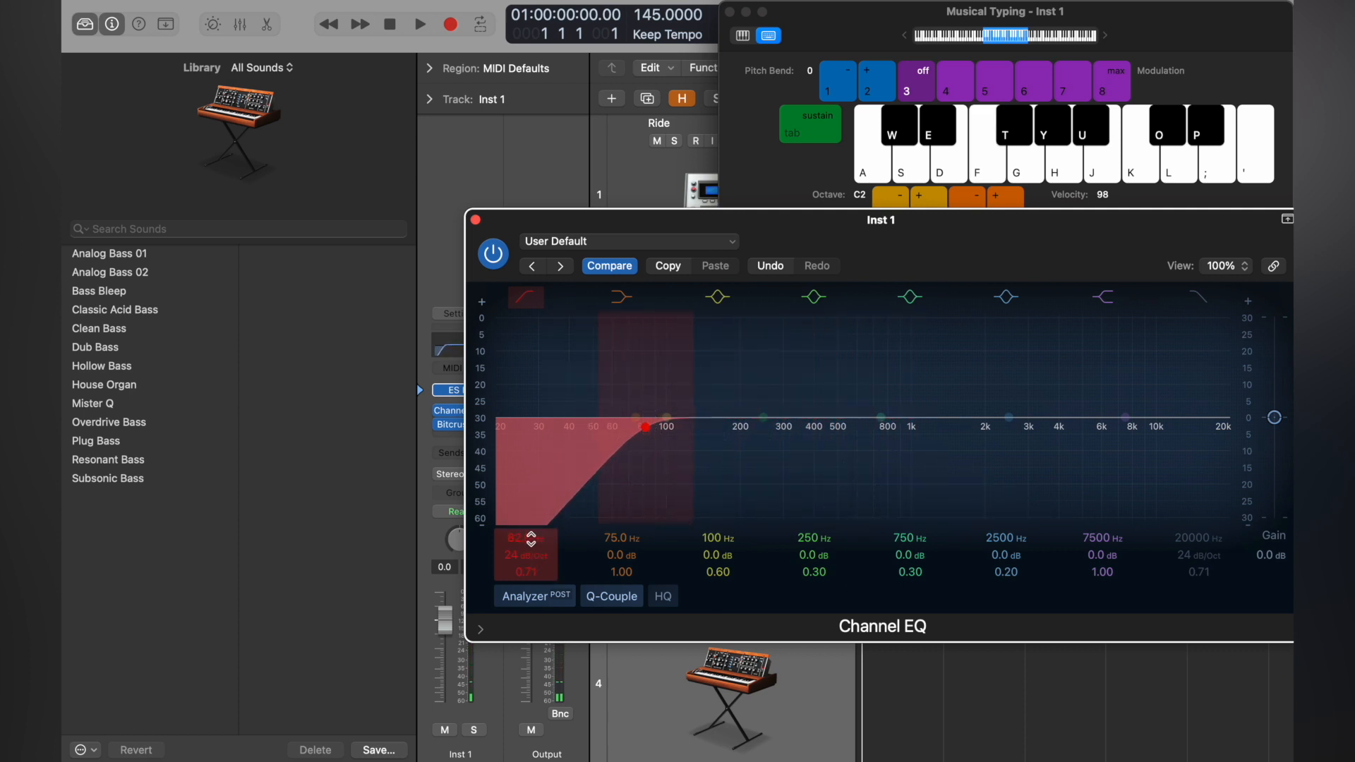
pyautogui.scroll(-5, 521, 540)
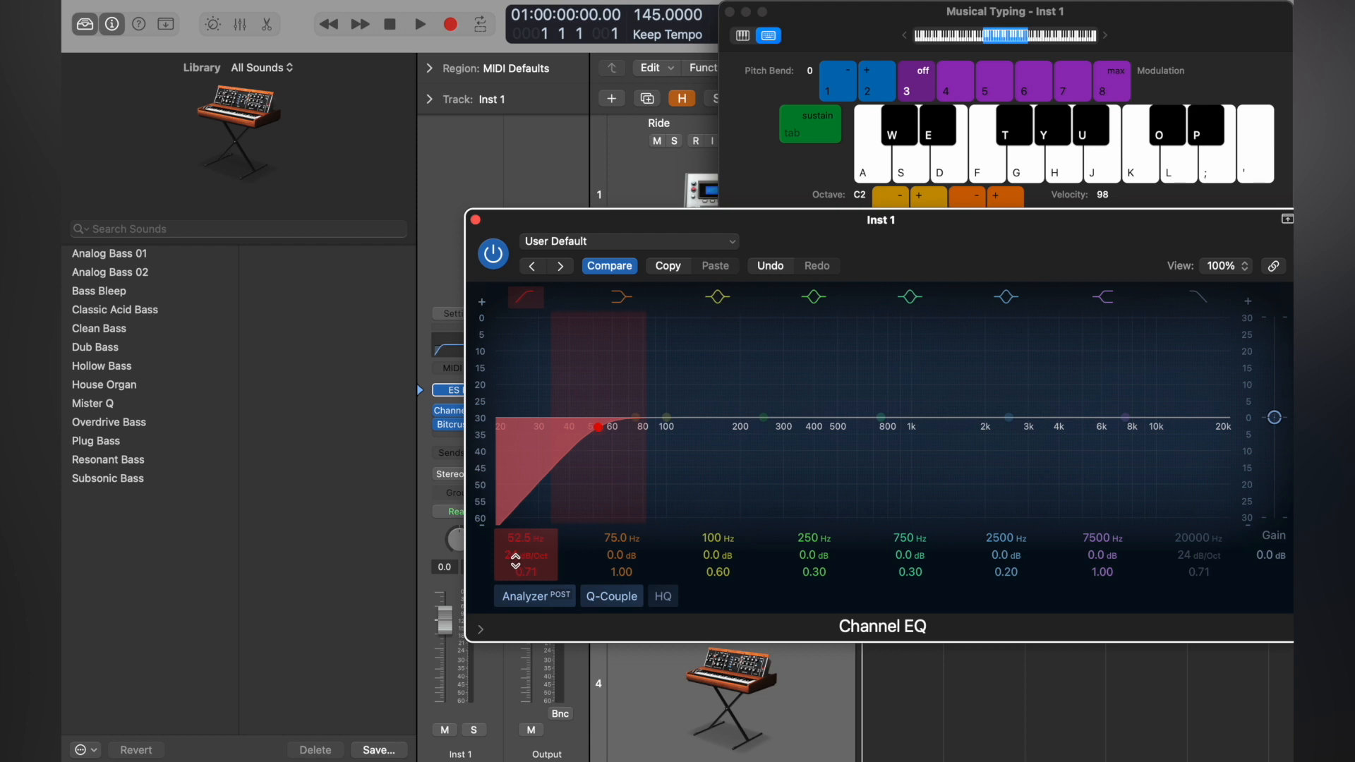
pyautogui.moveTo(516, 561)
pyautogui.mouseDown()
pyautogui.moveTo(516, 546)
pyautogui.moveTo(532, 564)
pyautogui.moveTo(532, 553)
pyautogui.mouseUp()
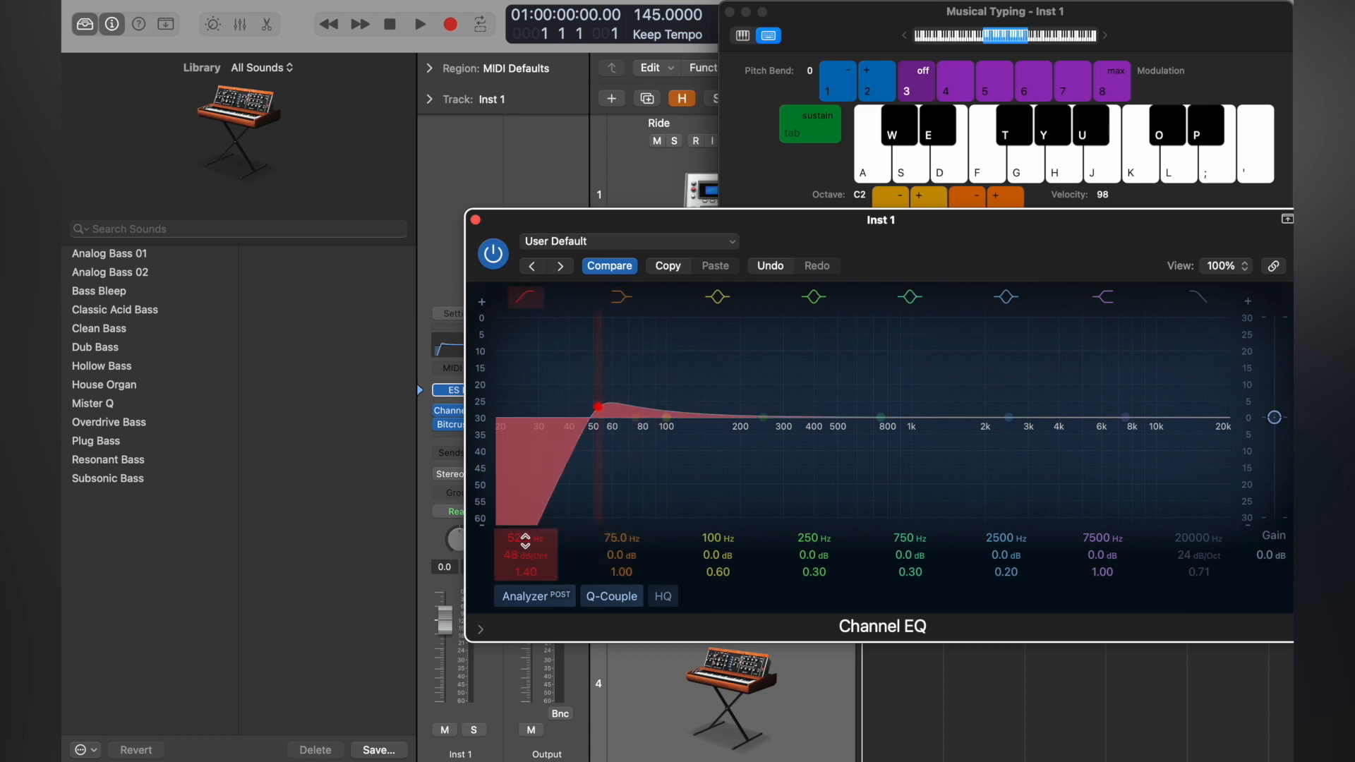
# - Raise the Channel EQ's low-cut frequency to 110 Hz while auditioning the bass with repeated F notes
pyautogui.click(969, 169)
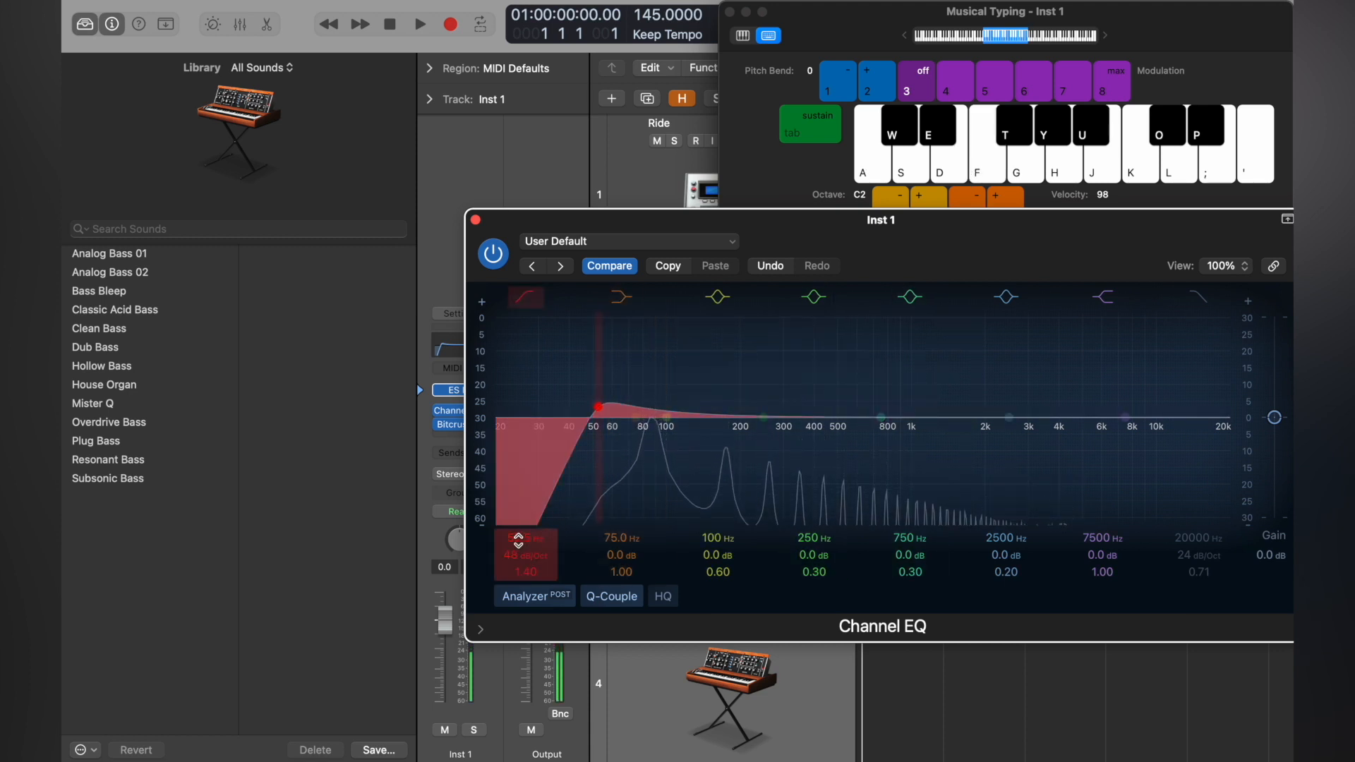
pyautogui.moveTo(518, 540)
pyautogui.mouseDown()
pyautogui.moveTo(518, 404)
pyautogui.moveTo(523, 534)
pyautogui.mouseUp()
pyautogui.press('f')
pyautogui.press('f')
pyautogui.press('f')
pyautogui.press('f')
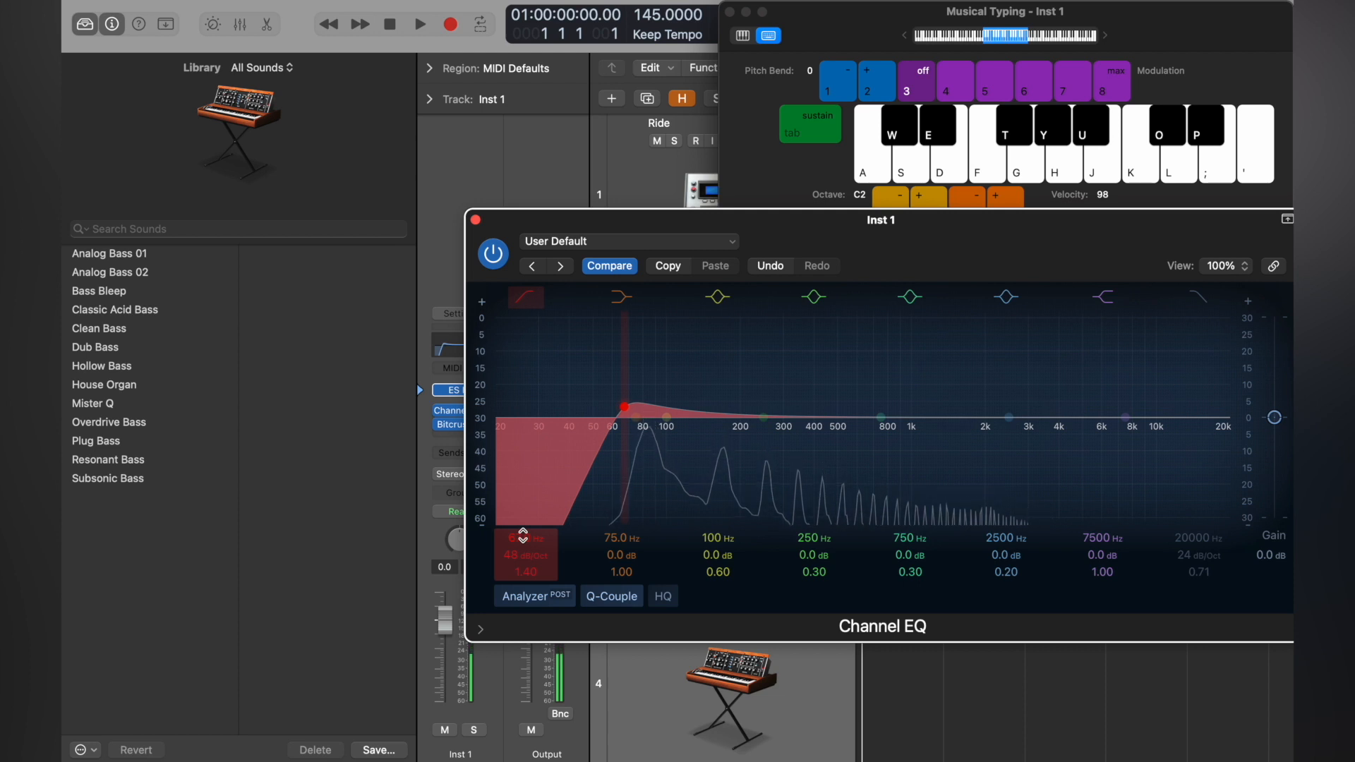
pyautogui.press('x')
pyautogui.moveTo(523, 535); pyautogui.dragTo(523, 487)
pyautogui.press('f')
pyautogui.press('f')
# - Lower the Musical Typing octave to C1, audition the filtered bass, and close the Channel EQ
pyautogui.press('z')
pyautogui.press('z')
pyautogui.press('f')
pyautogui.press('f')
pyautogui.press('f')
pyautogui.press('f')
pyautogui.press('f')
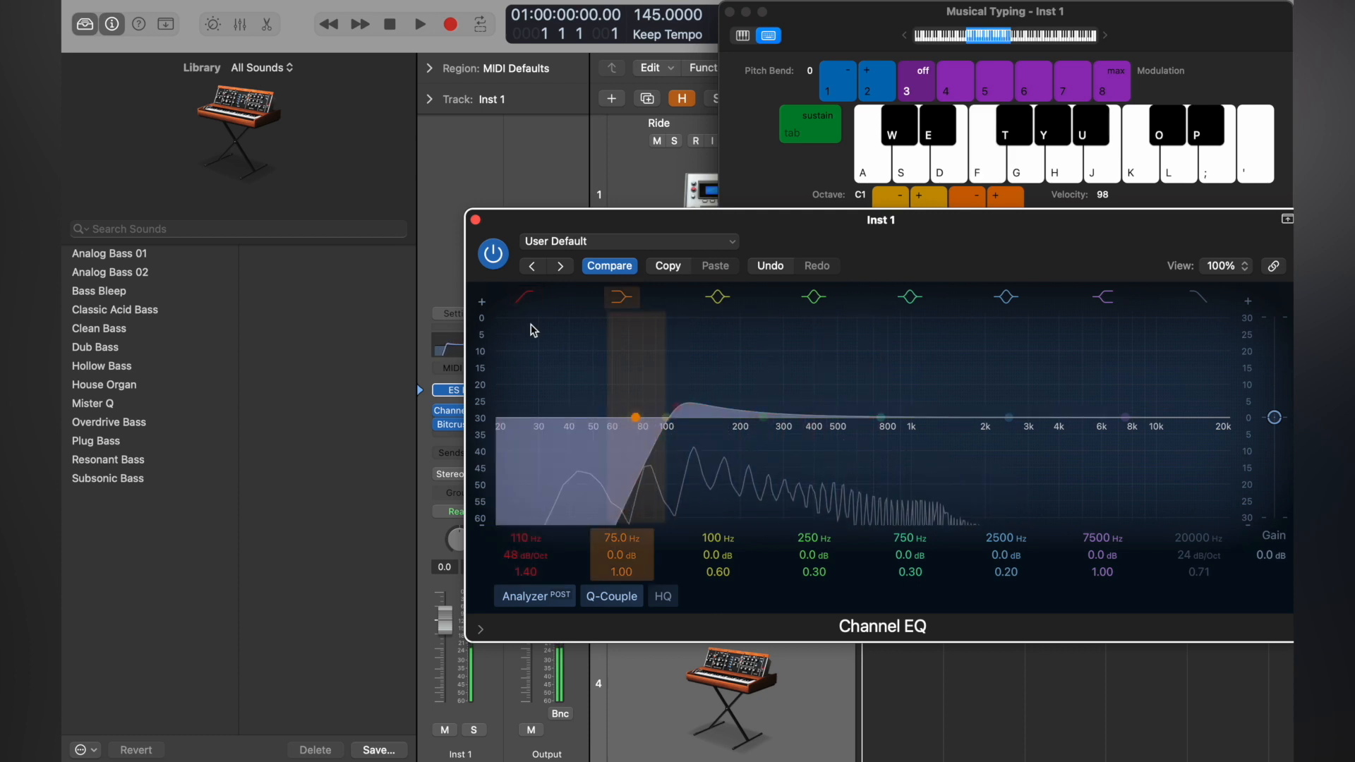
pyautogui.click(475, 220)
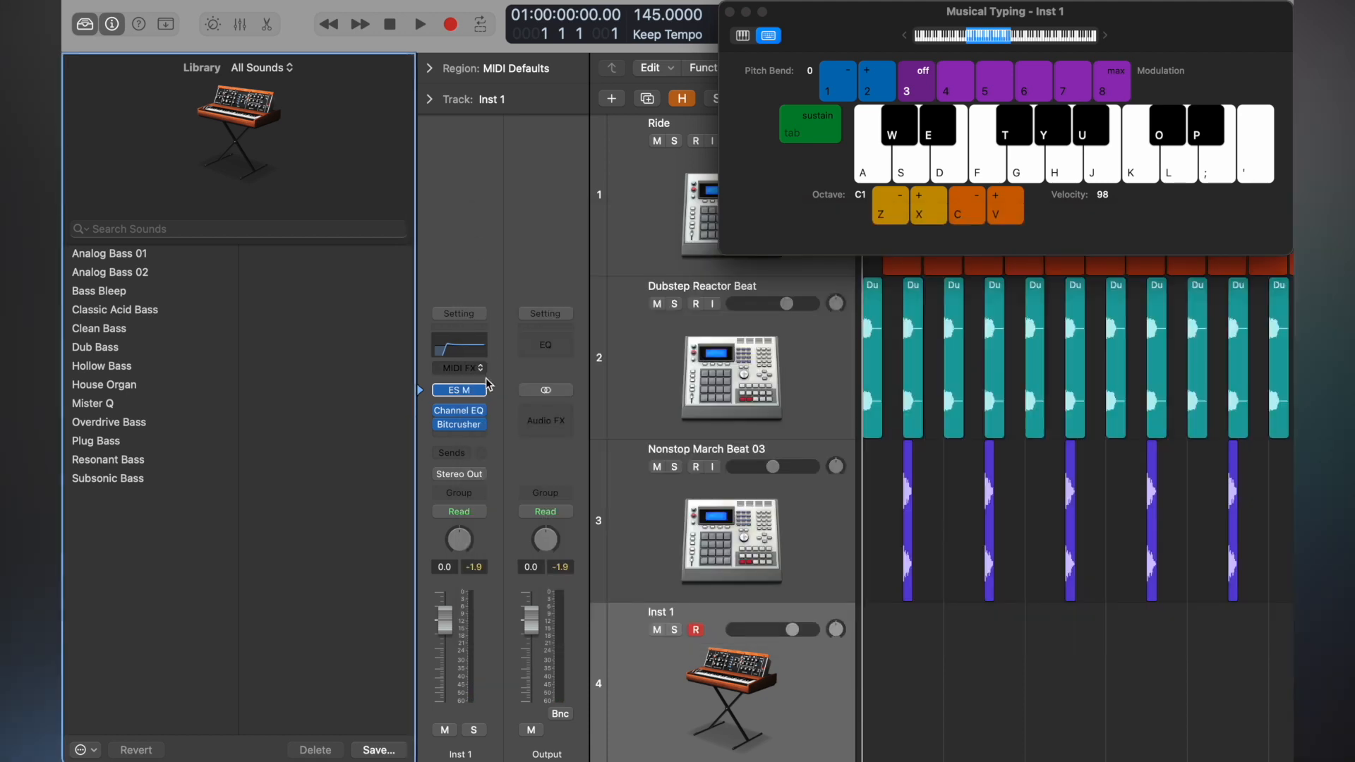
# - Insert the Ensemble modulation effect as Mono->Stereo after the Bitcrusher on Inst 1
pyautogui.click(473, 437)
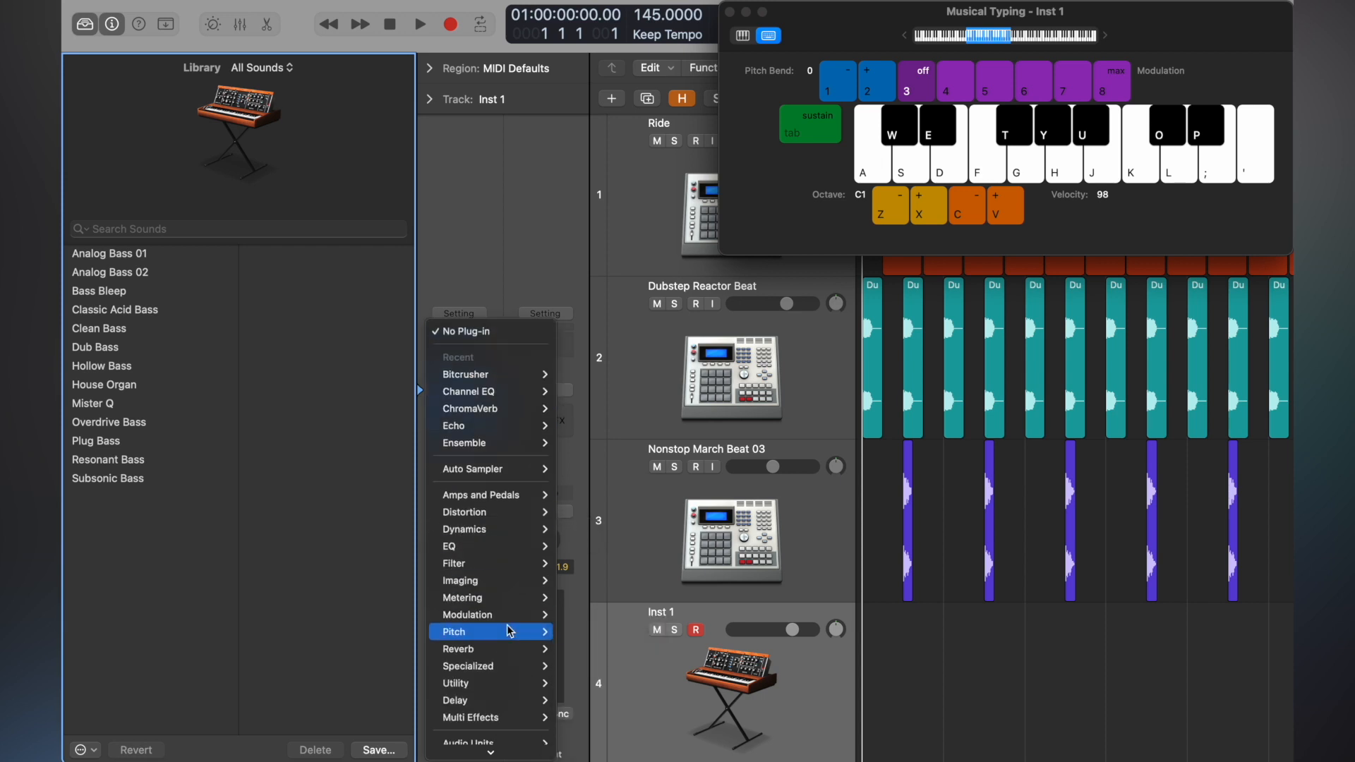
pyautogui.moveTo(518, 604)
pyautogui.moveTo(591, 595)
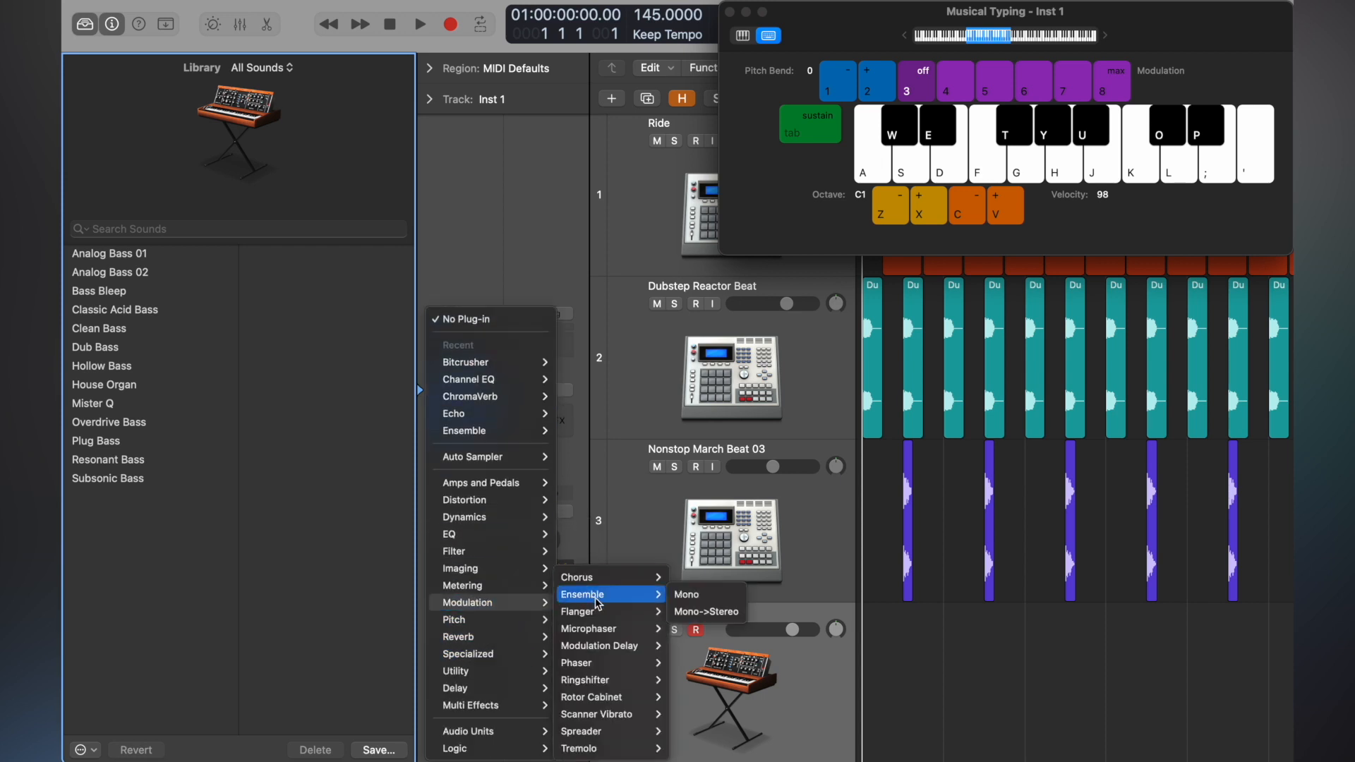
pyautogui.click(704, 612)
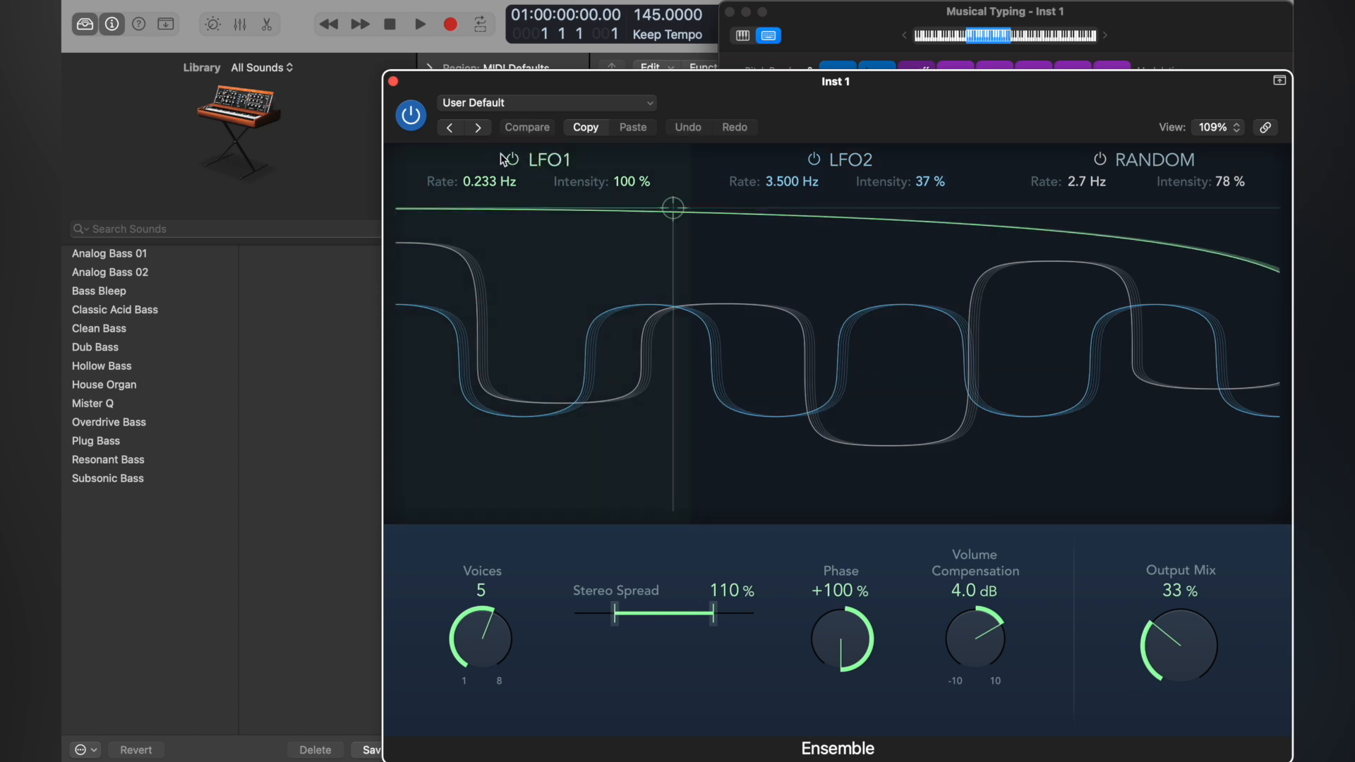
# - Load the Screen Door preset in Ensemble, set its Output Mix to 30 %, and close the plug-in
pyautogui.click(480, 127)
pyautogui.click(480, 128)
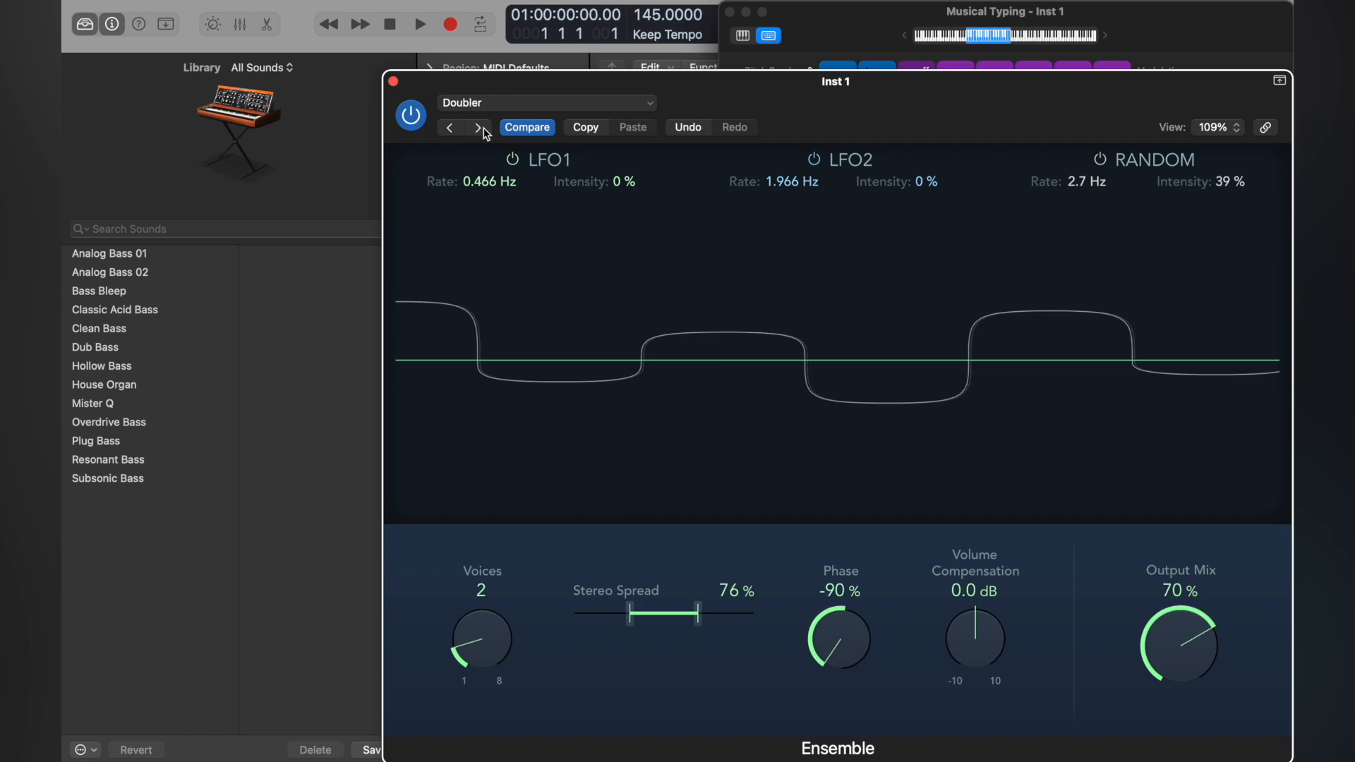
pyautogui.click(480, 128)
pyautogui.click(480, 128)
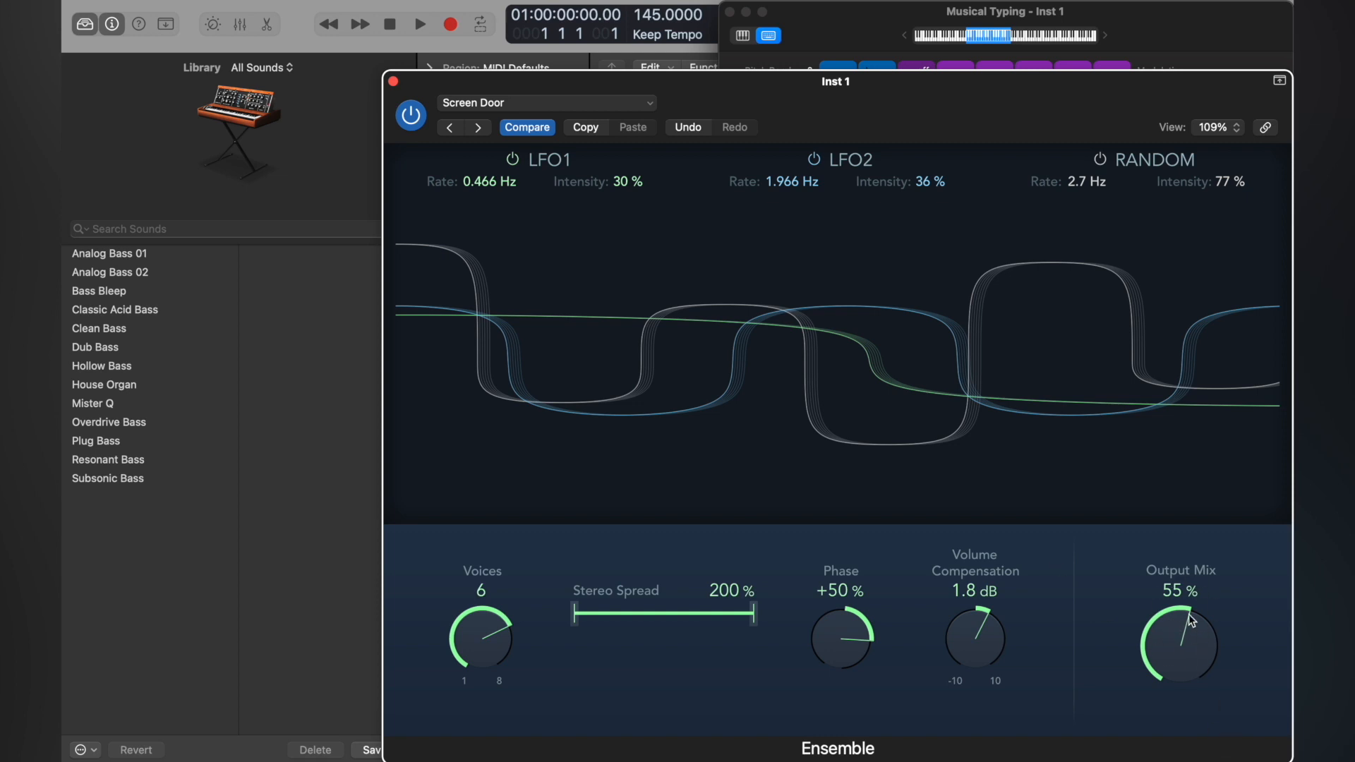
pyautogui.moveTo(1184, 639); pyautogui.dragTo(1168, 699)
pyautogui.moveTo(926, 105); pyautogui.dragTo(904, 173)
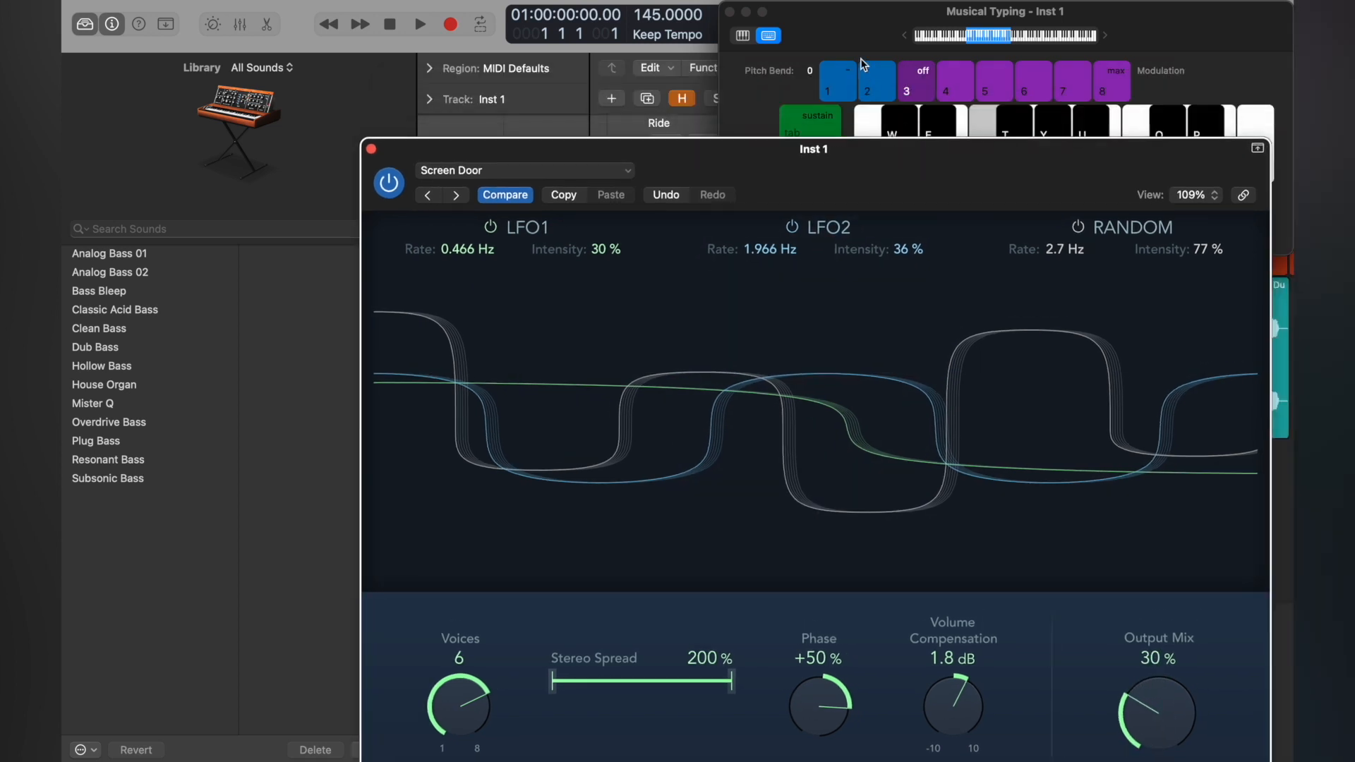
pyautogui.click(847, 37)
pyautogui.click(375, 164)
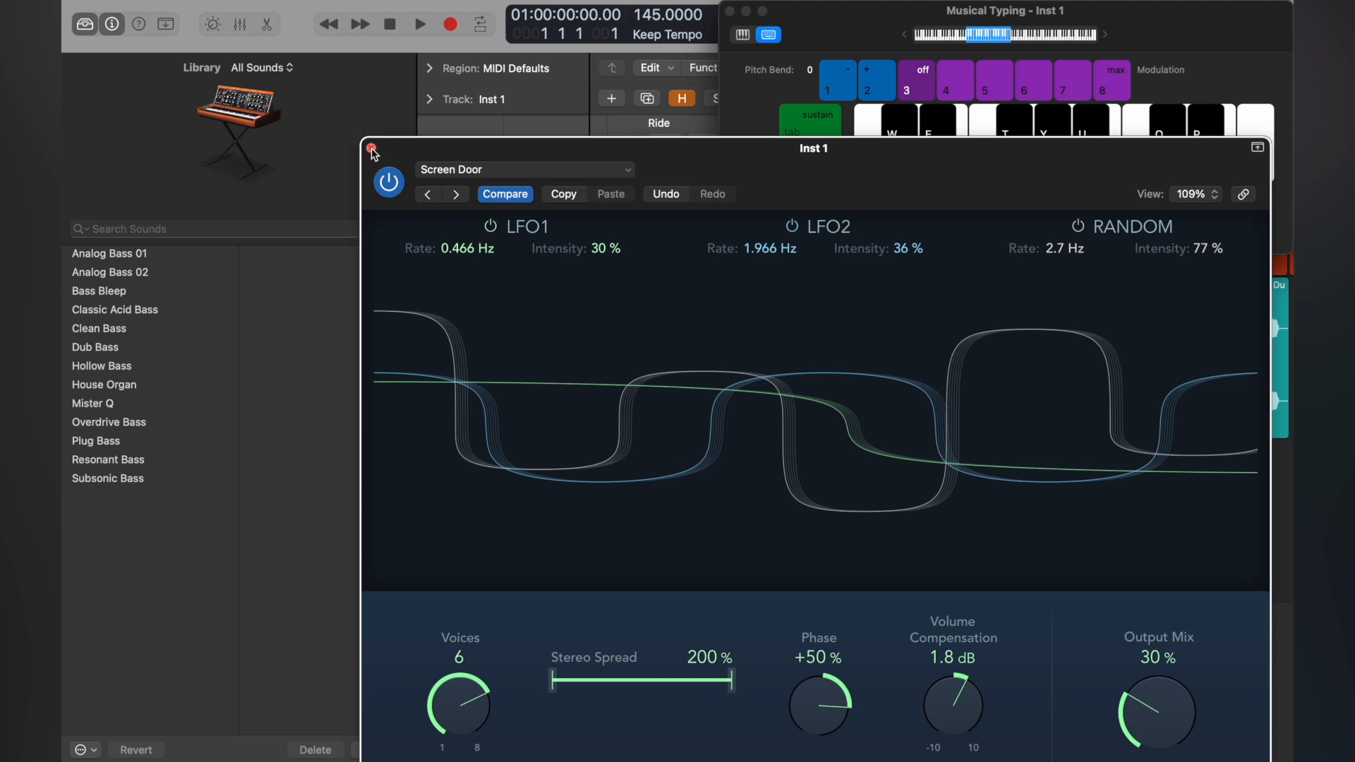
pyautogui.click(370, 148)
# - Raise the Channel EQ's low-cut frequency to 125 Hz, audition the bass with F notes, and close the EQ
pyautogui.click(461, 397)
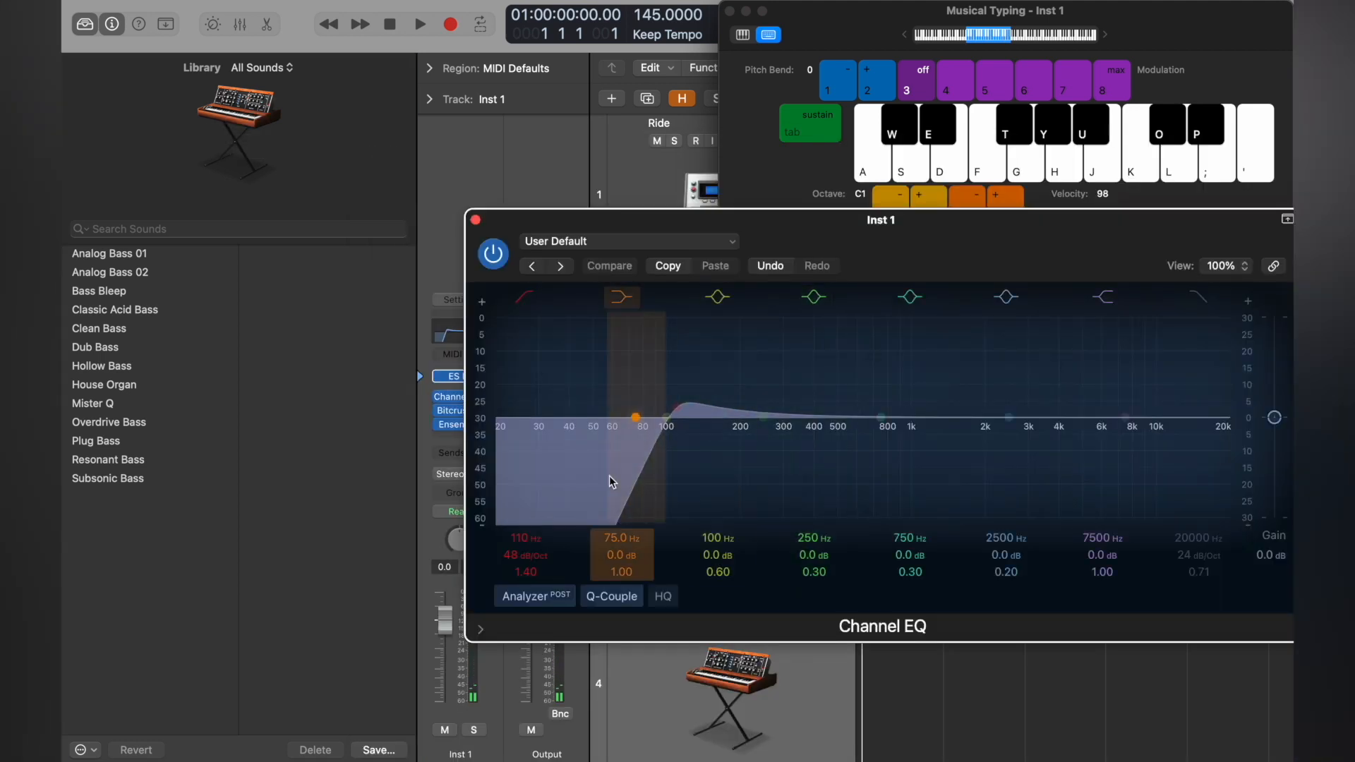
pyautogui.press('f')
pyautogui.moveTo(520, 544); pyautogui.dragTo(519, 509)
pyautogui.press('f')
pyautogui.press('f')
pyautogui.press('f')
pyautogui.press('f')
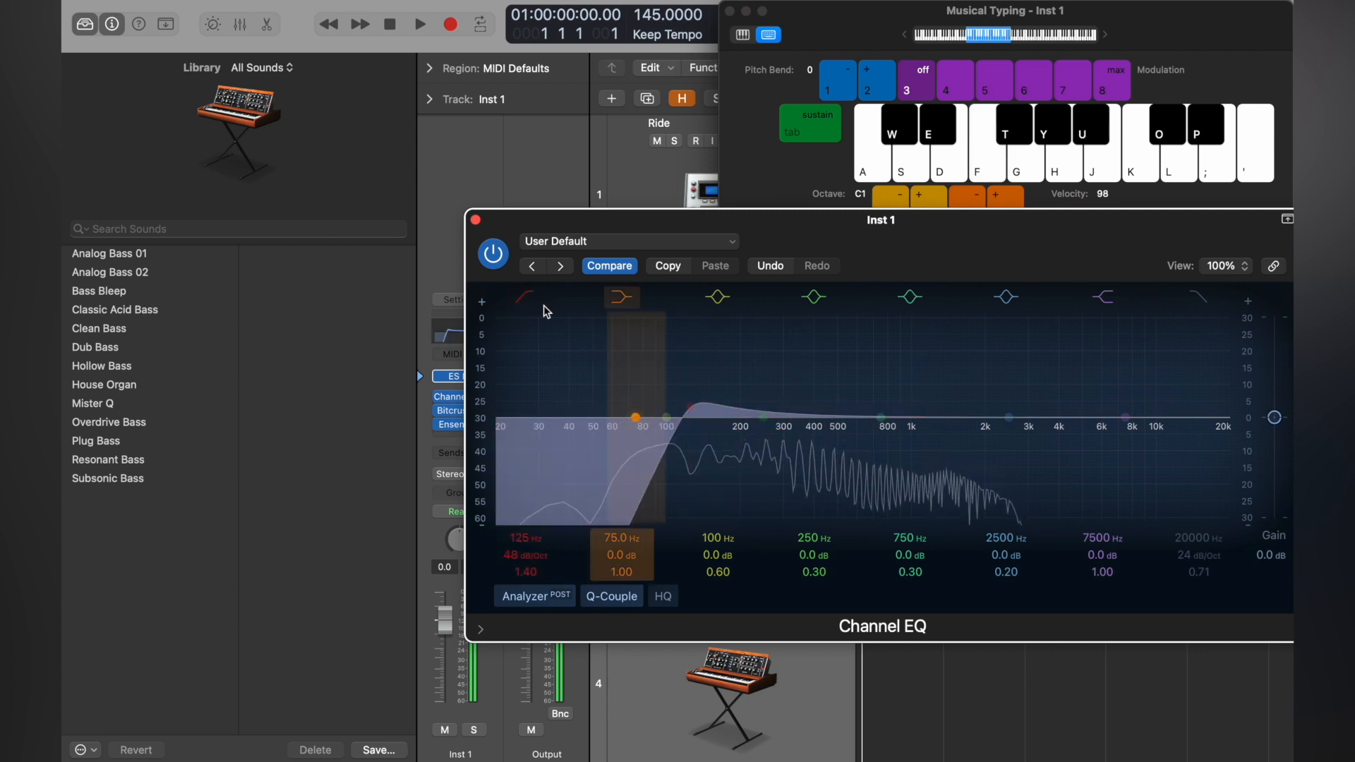
pyautogui.click(476, 220)
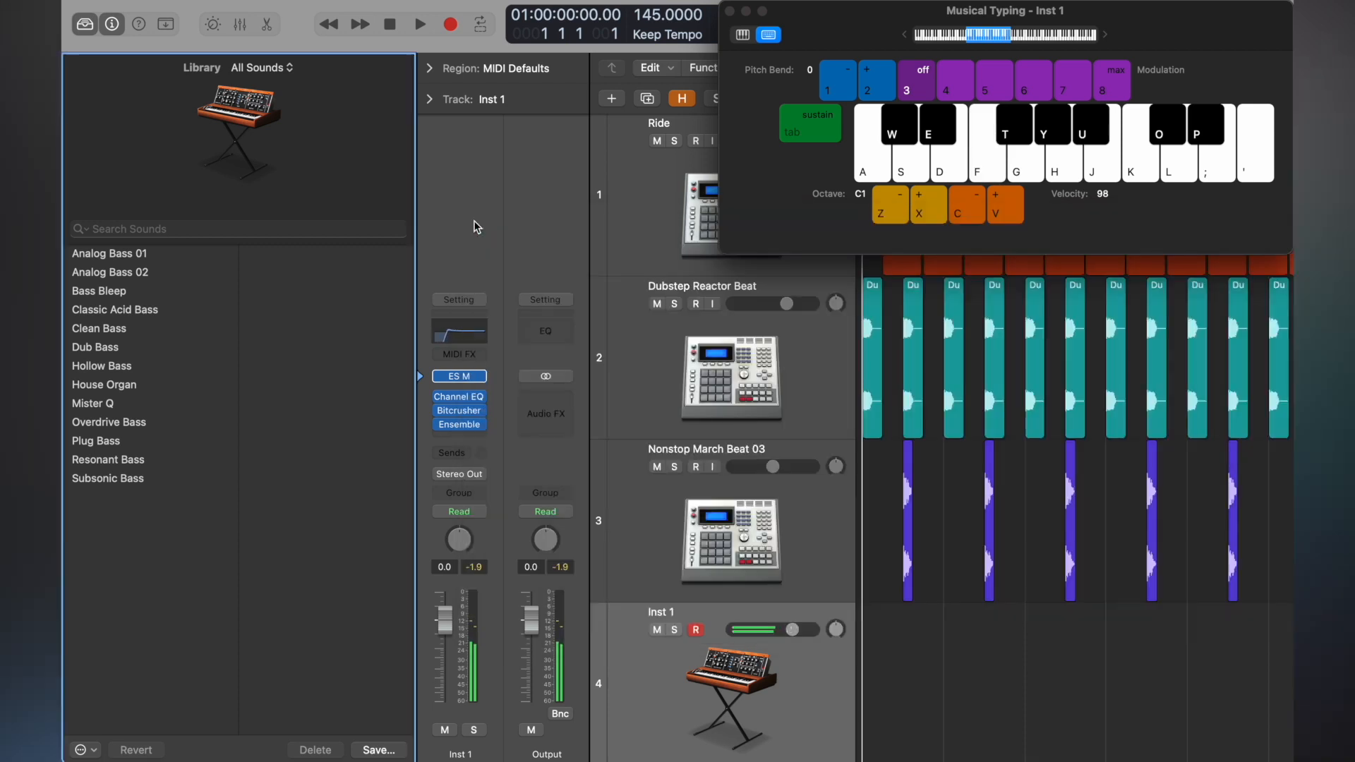
# - Insert a stereo Echo delay effect after Ensemble on the Inst 1 channel strip
pyautogui.click(466, 439)
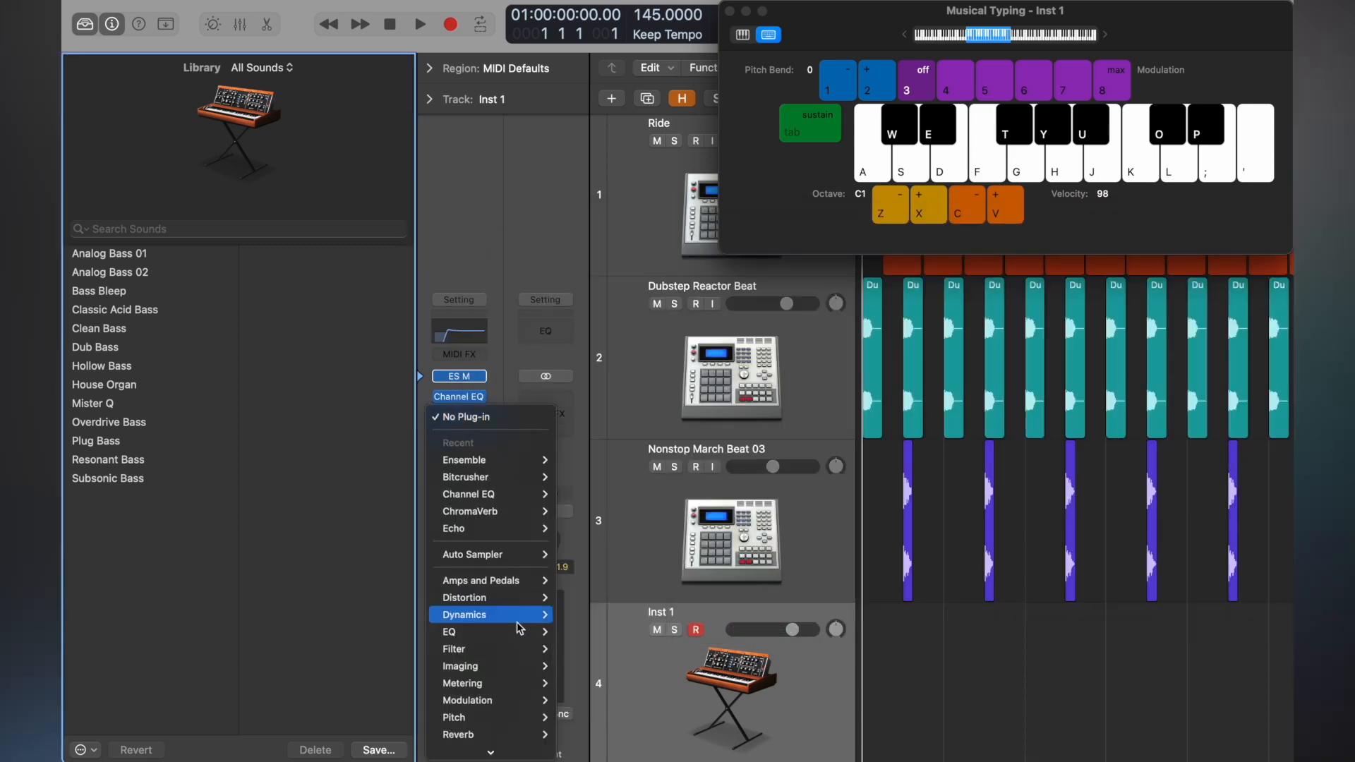
pyautogui.moveTo(510, 690)
pyautogui.moveTo(572, 696)
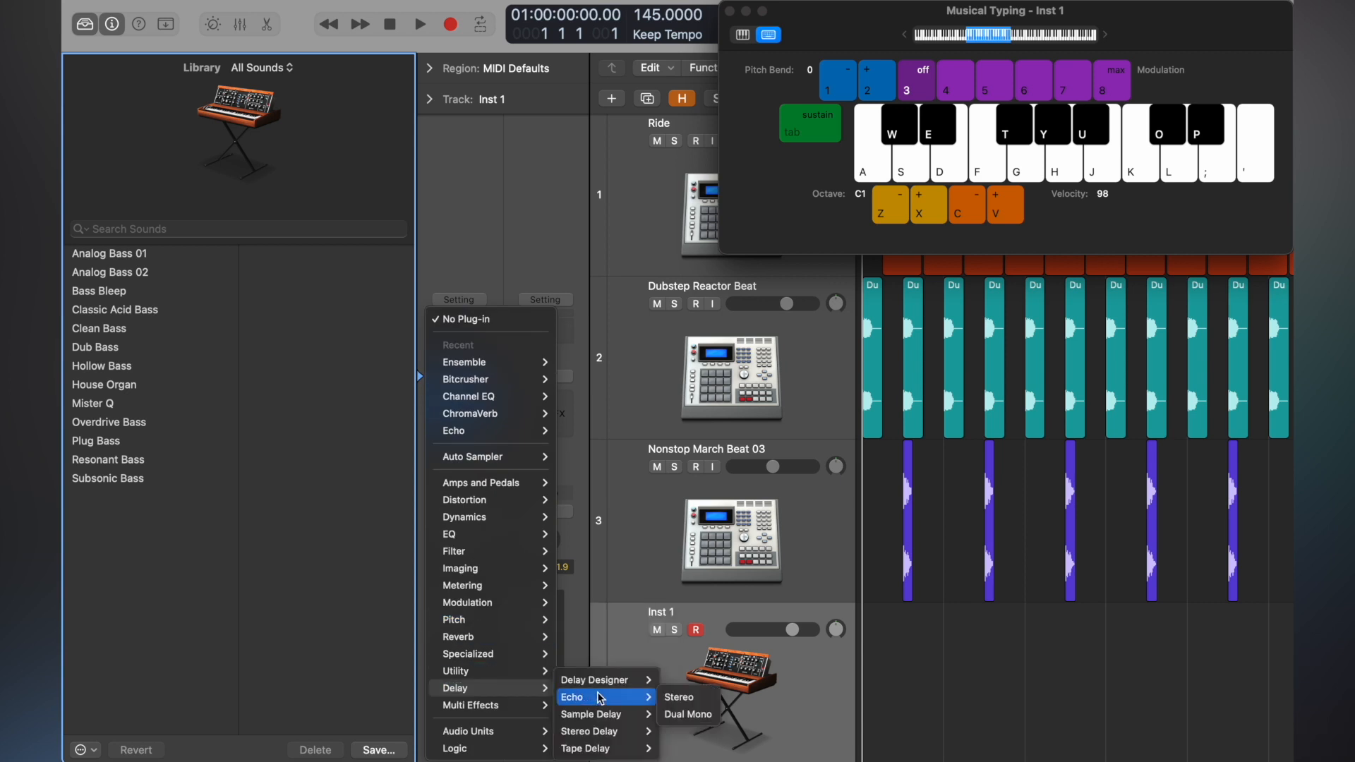
pyautogui.click(684, 697)
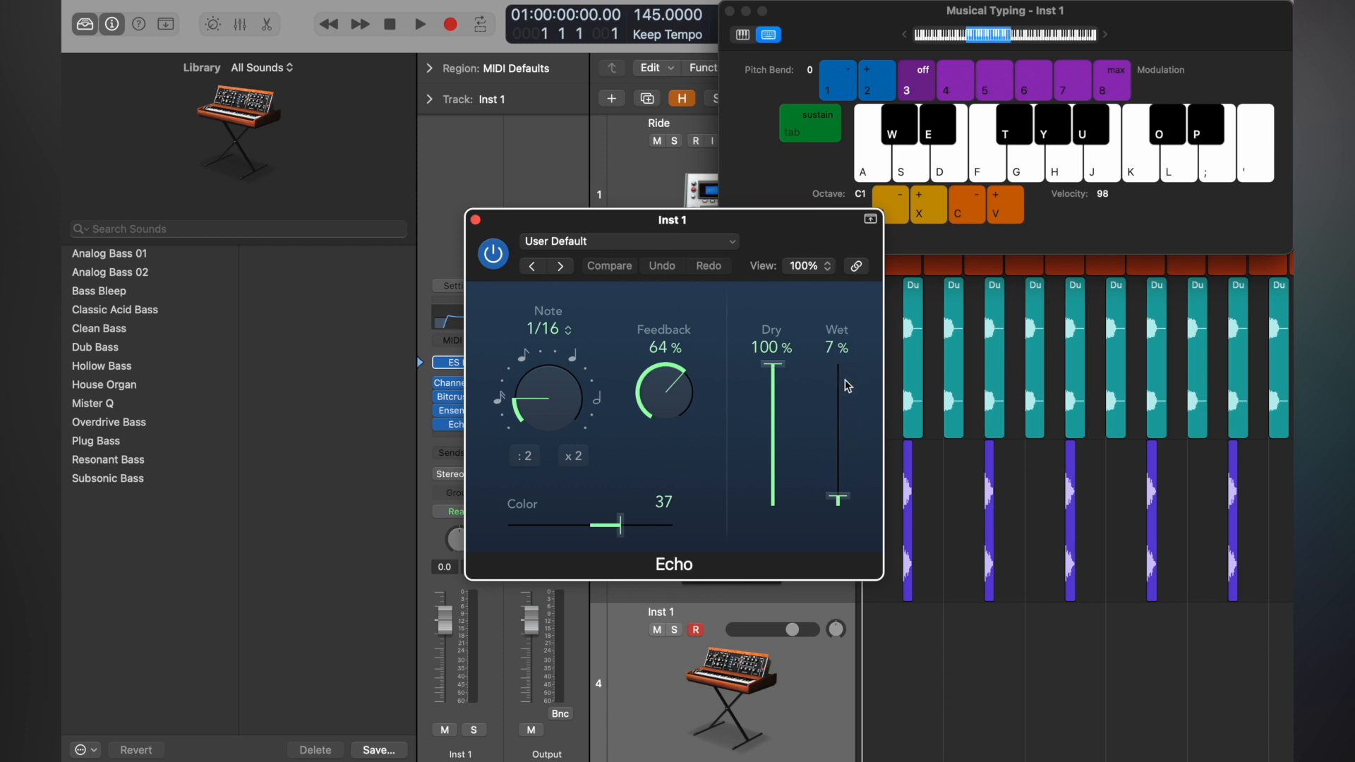
# - Audition the bass through the Echo effect with repeated F notes and close the plug-in
pyautogui.press('f')
pyautogui.press('f')
pyautogui.press('f')
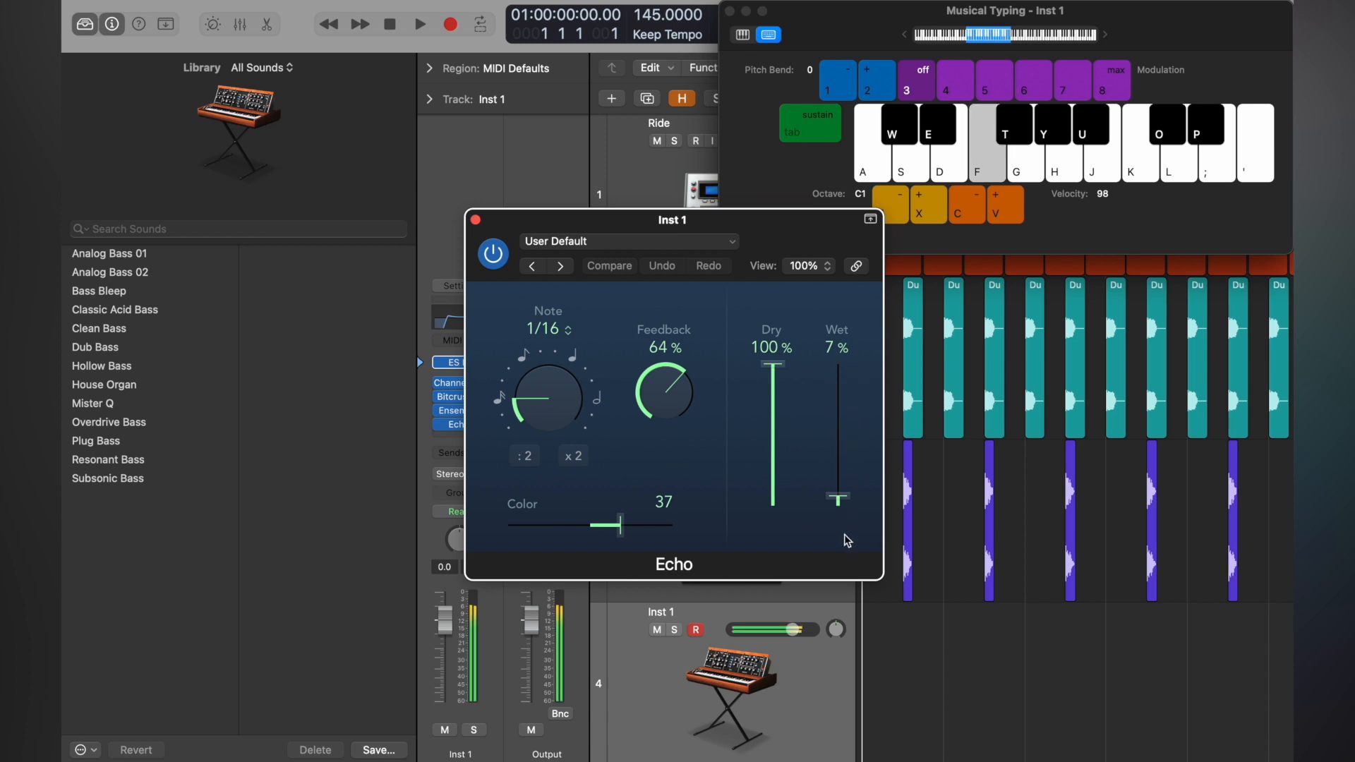
pyautogui.click(475, 220)
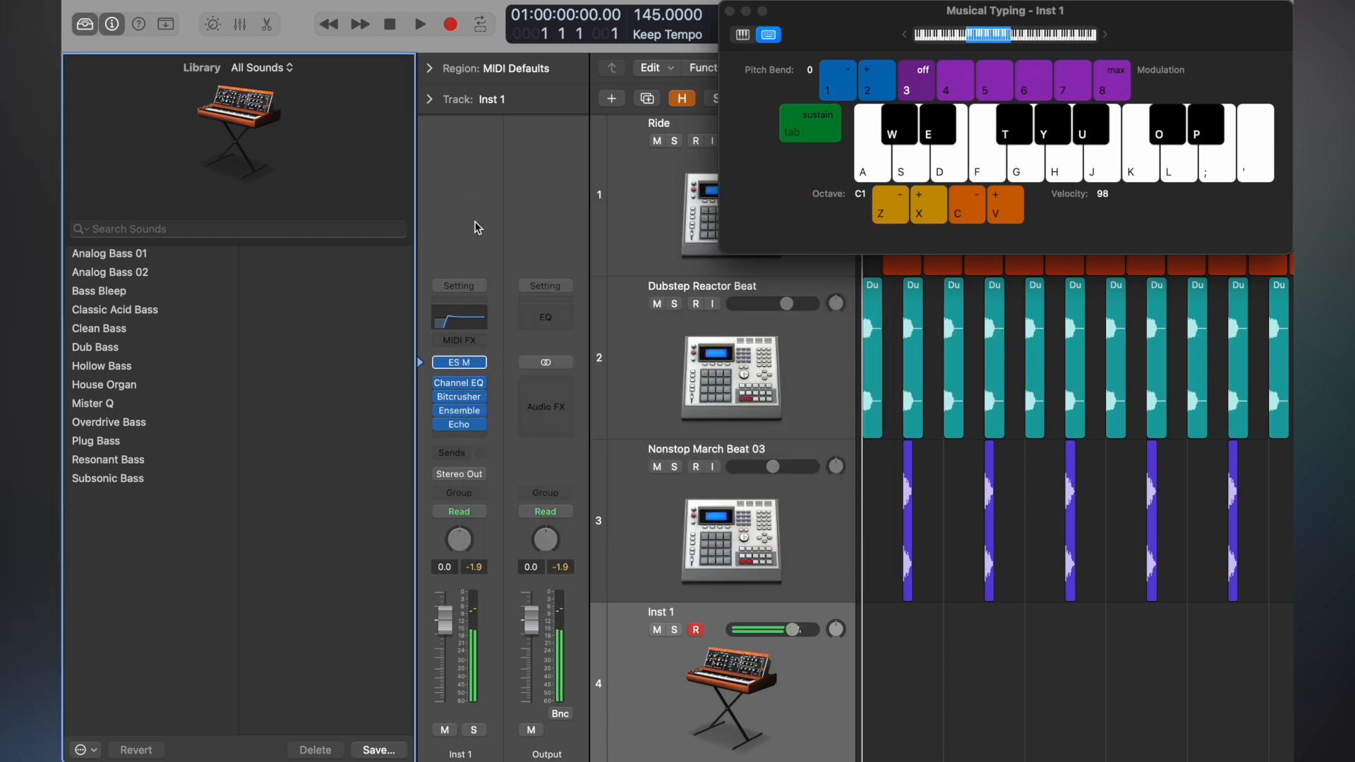
# - Insert the ChromaVerb reverb effect after Echo on the Inst 1 channel strip
pyautogui.click(466, 438)
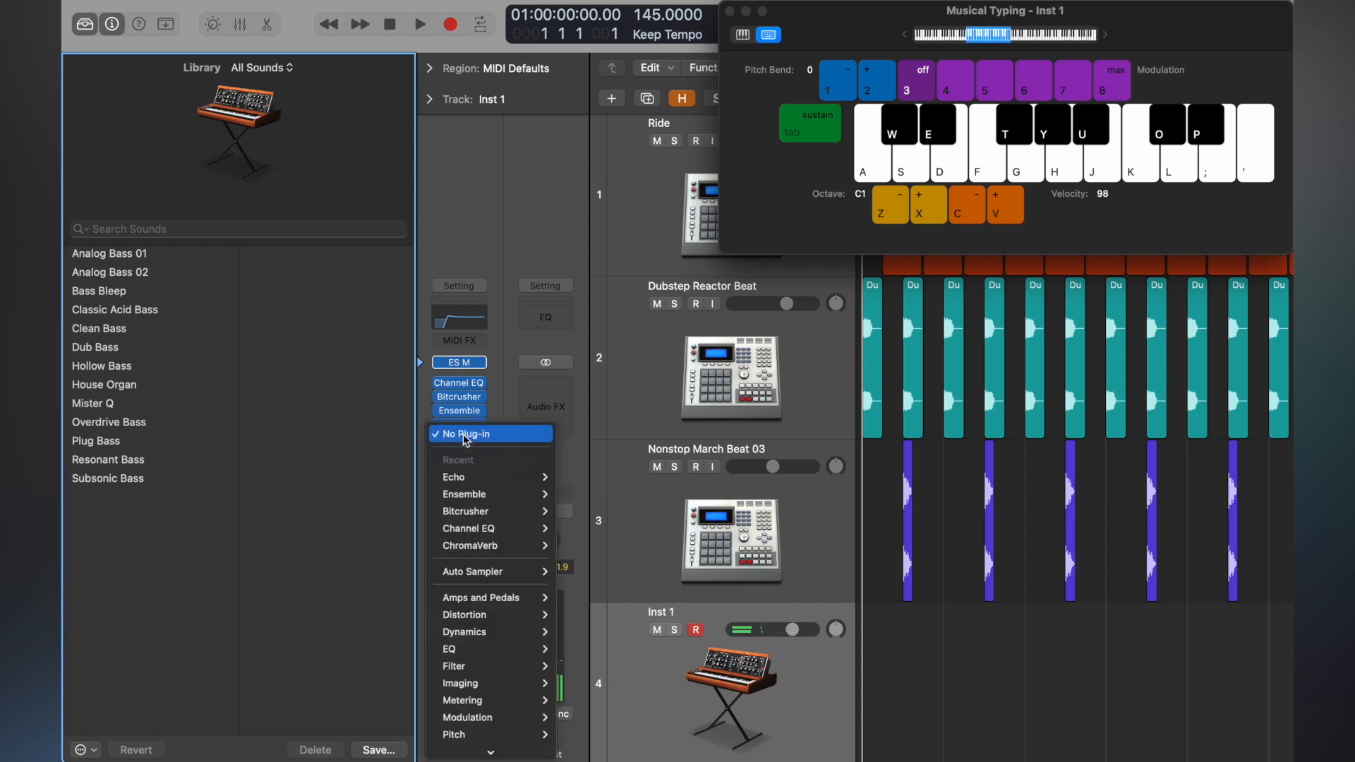
pyautogui.moveTo(519, 642)
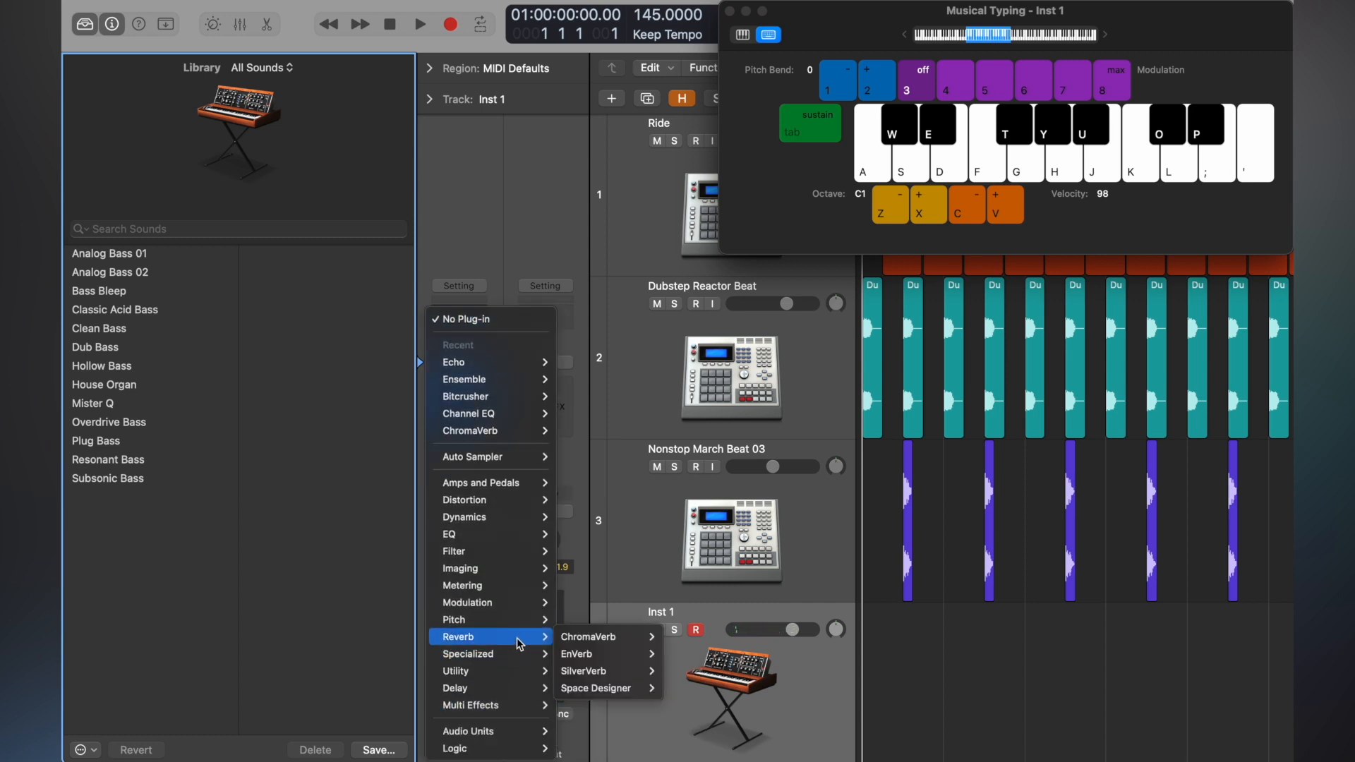
pyautogui.moveTo(619, 694)
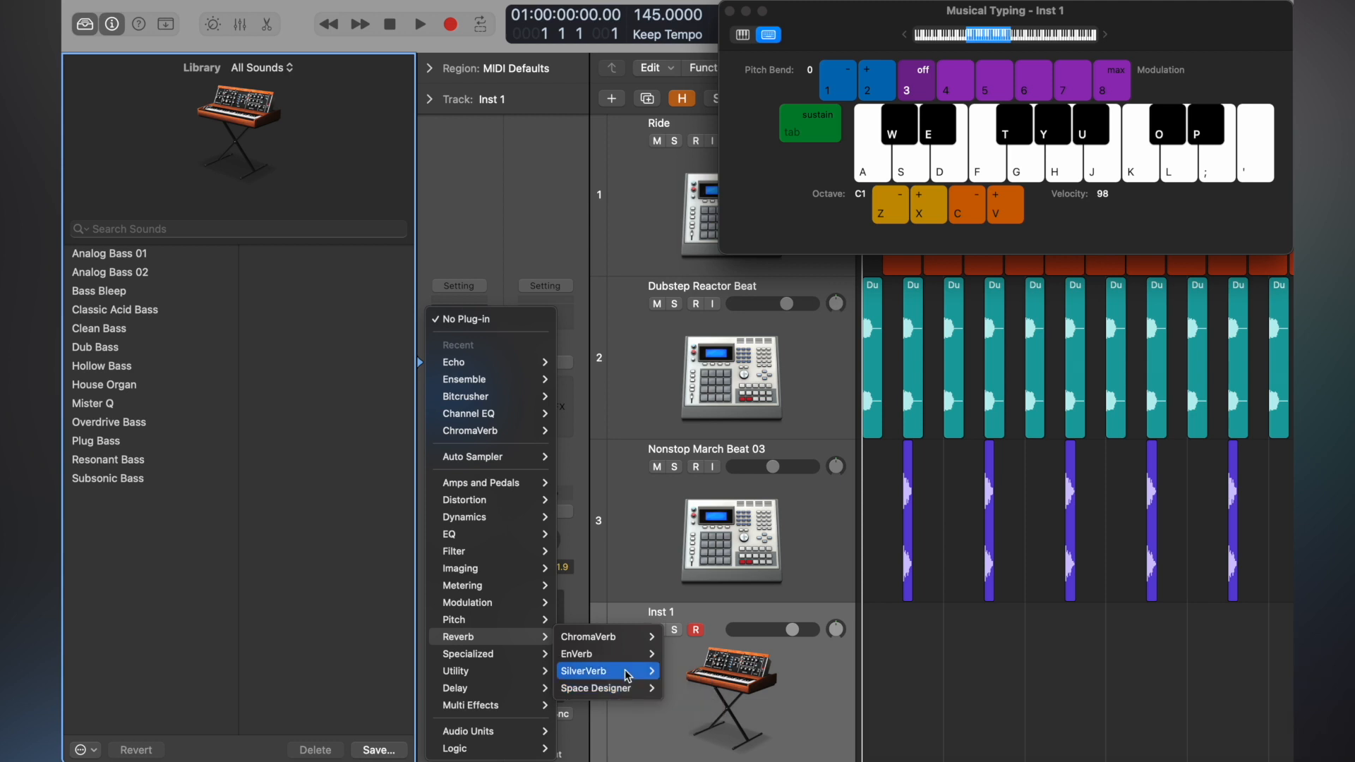
pyautogui.moveTo(614, 637)
pyautogui.click(678, 638)
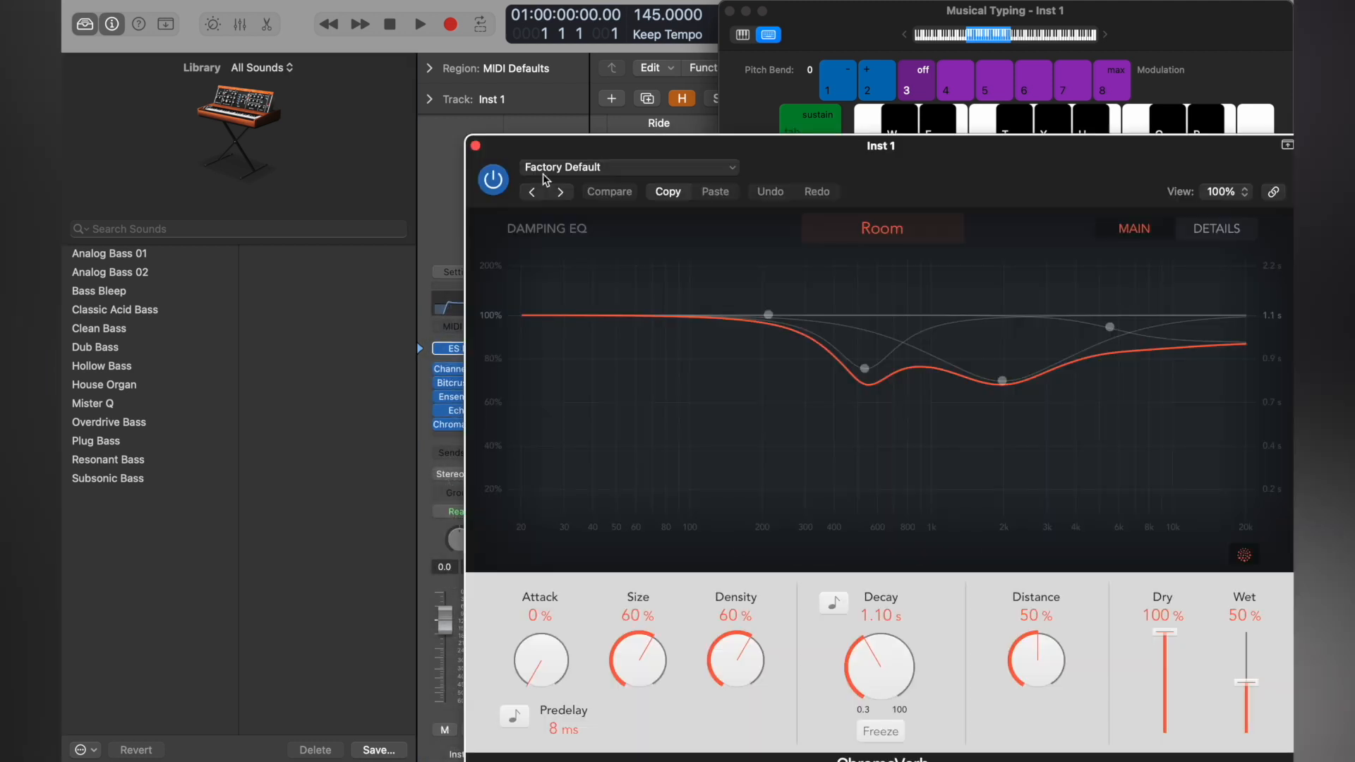
# - Load the Clean Strat Room preset in ChromaVerb and set Dry to 100 % and Wet to 8 %
pyautogui.moveTo(845, 145); pyautogui.dragTo(707, 114)
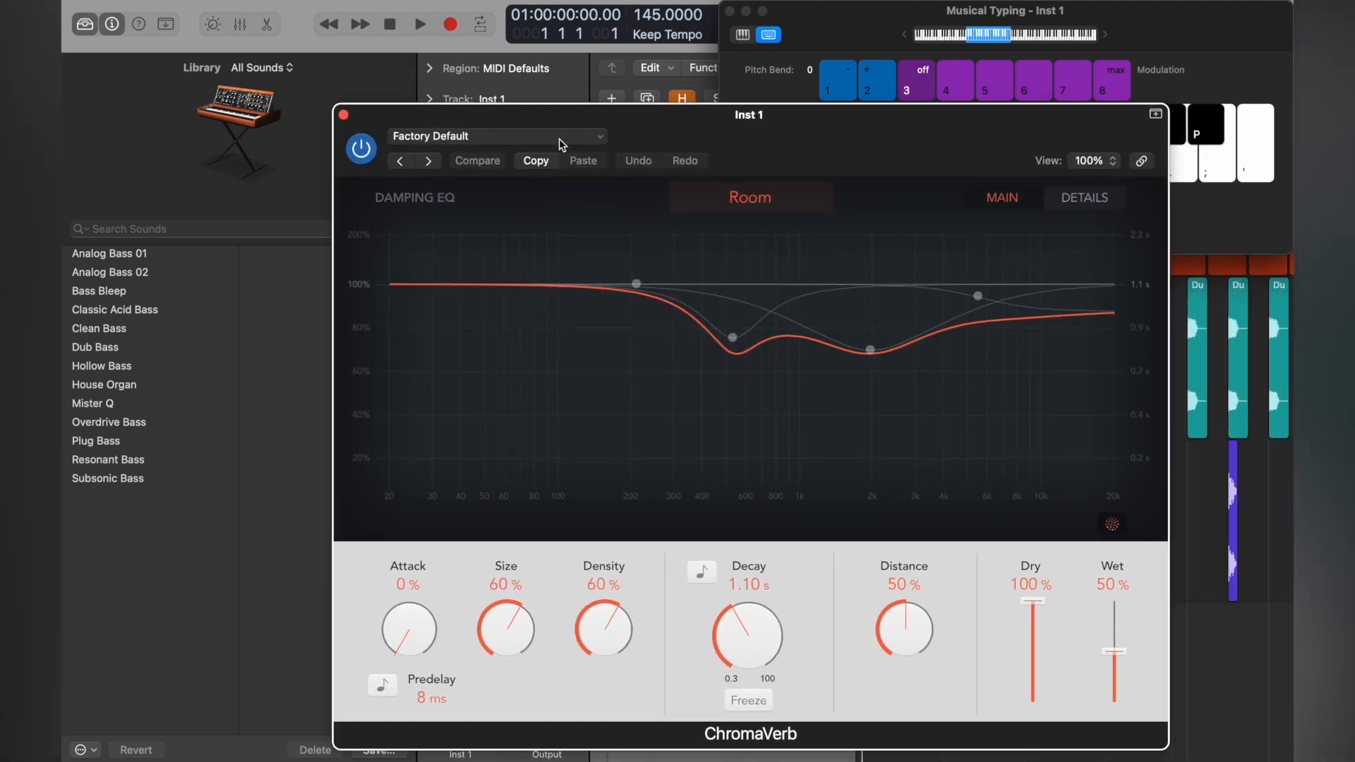
pyautogui.click(503, 134)
pyautogui.moveTo(515, 544)
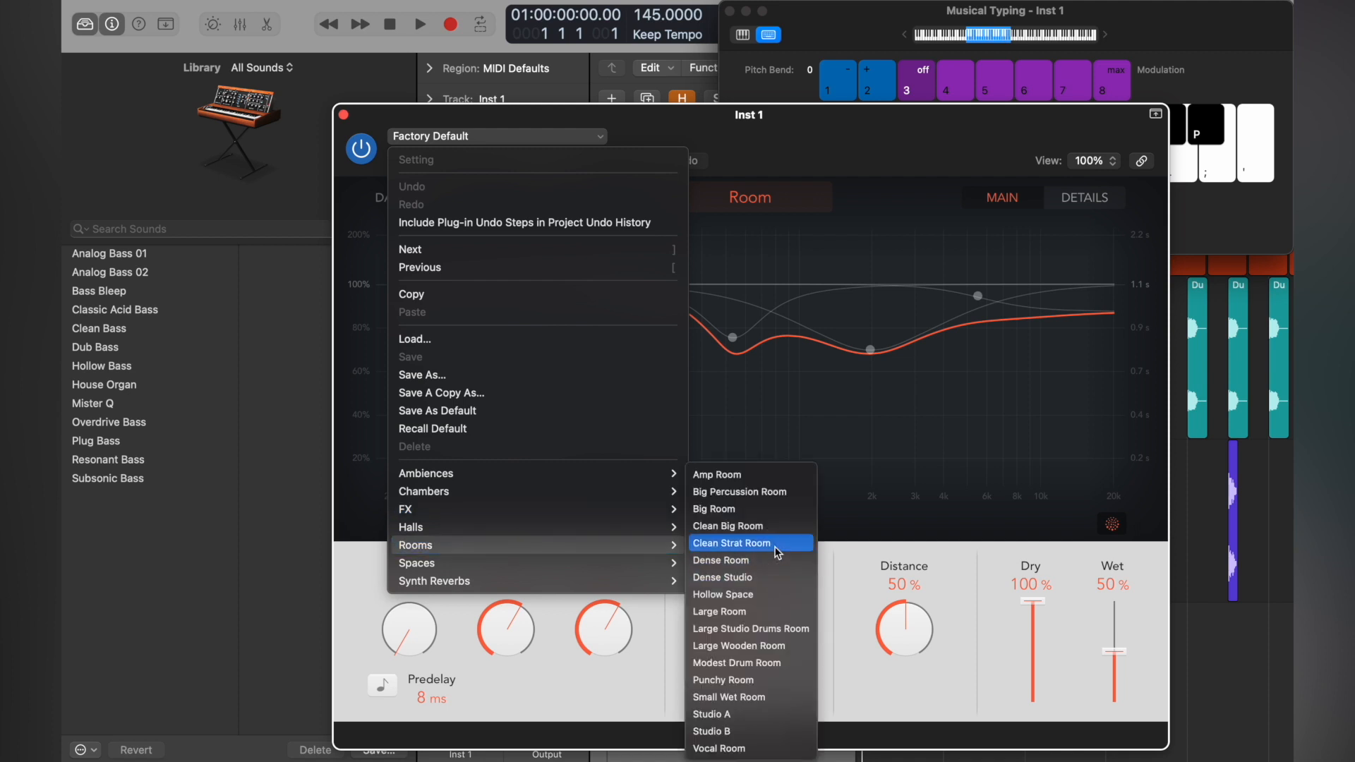
pyautogui.click(731, 544)
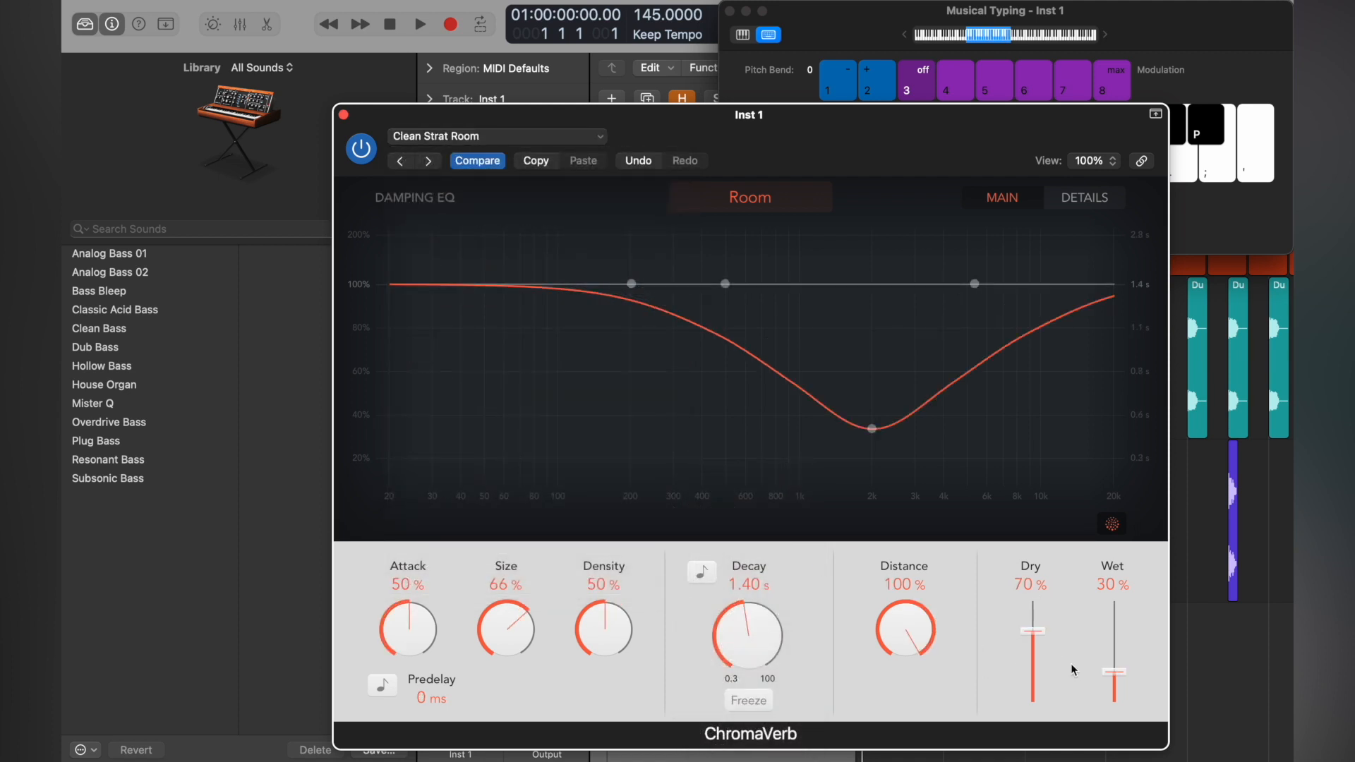
pyautogui.moveTo(1033, 630); pyautogui.dragTo(1031, 598)
pyautogui.moveTo(1115, 658); pyautogui.dragTo(1112, 688)
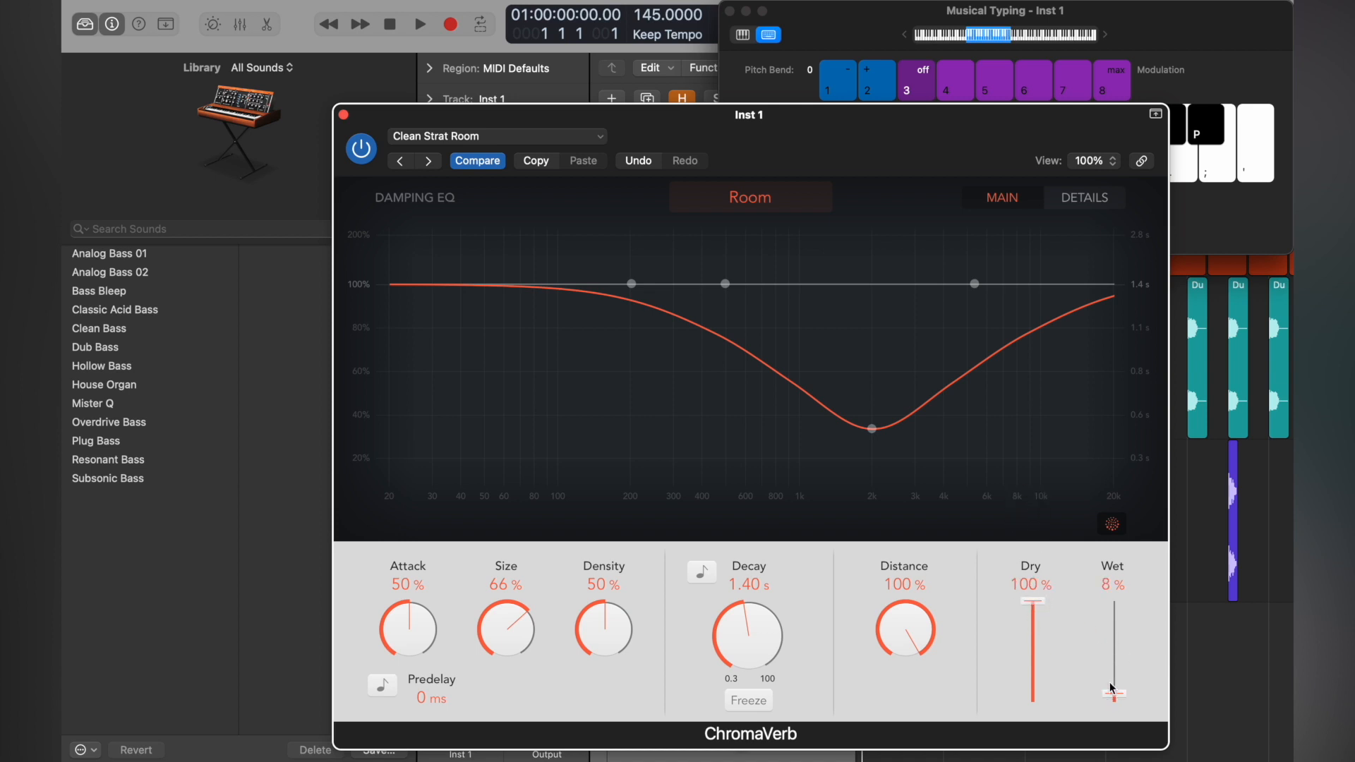
# - Reduce the 2000 Hz dip in ChromaVerb's Damping EQ, pull down its 200 Hz low shelf, audition the bass, and close ChromaVerb and Musical Typing
pyautogui.press('a')
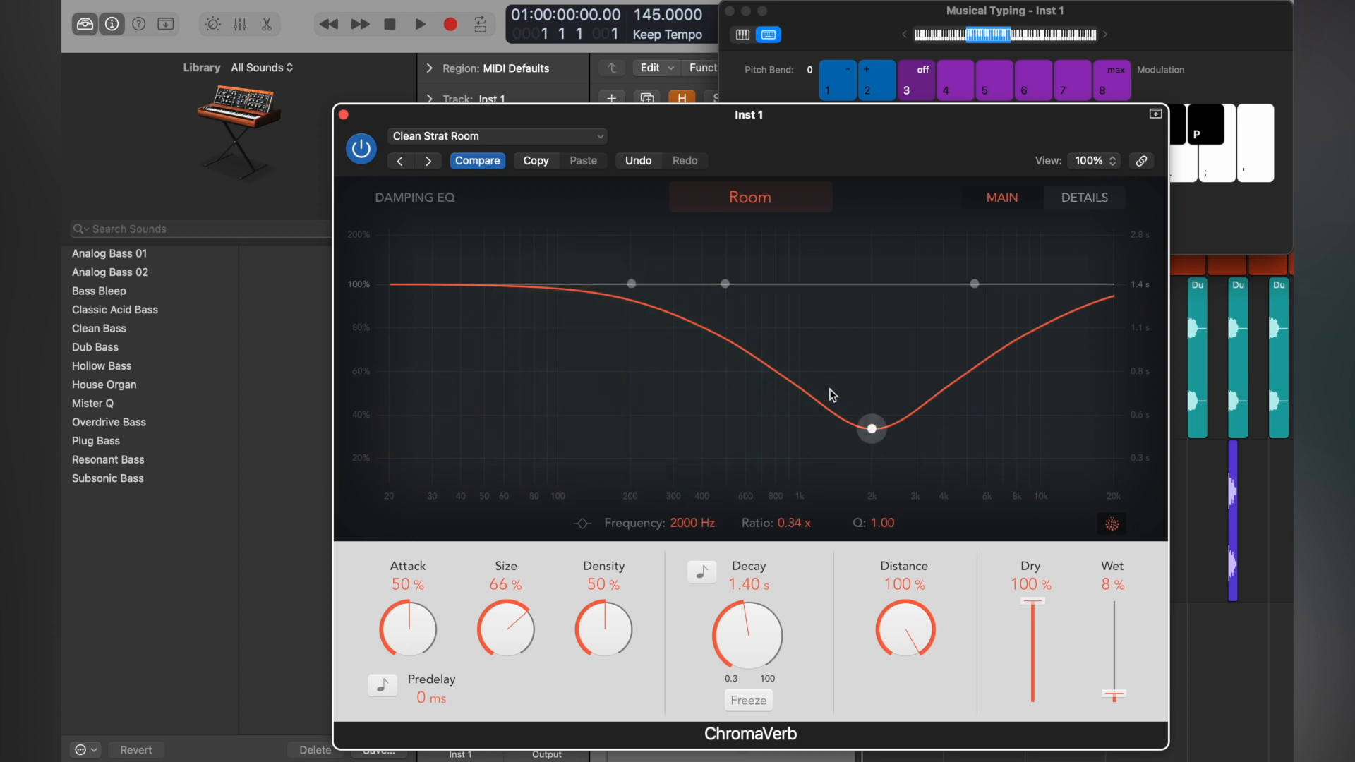
pyautogui.moveTo(872, 428); pyautogui.dragTo(892, 314)
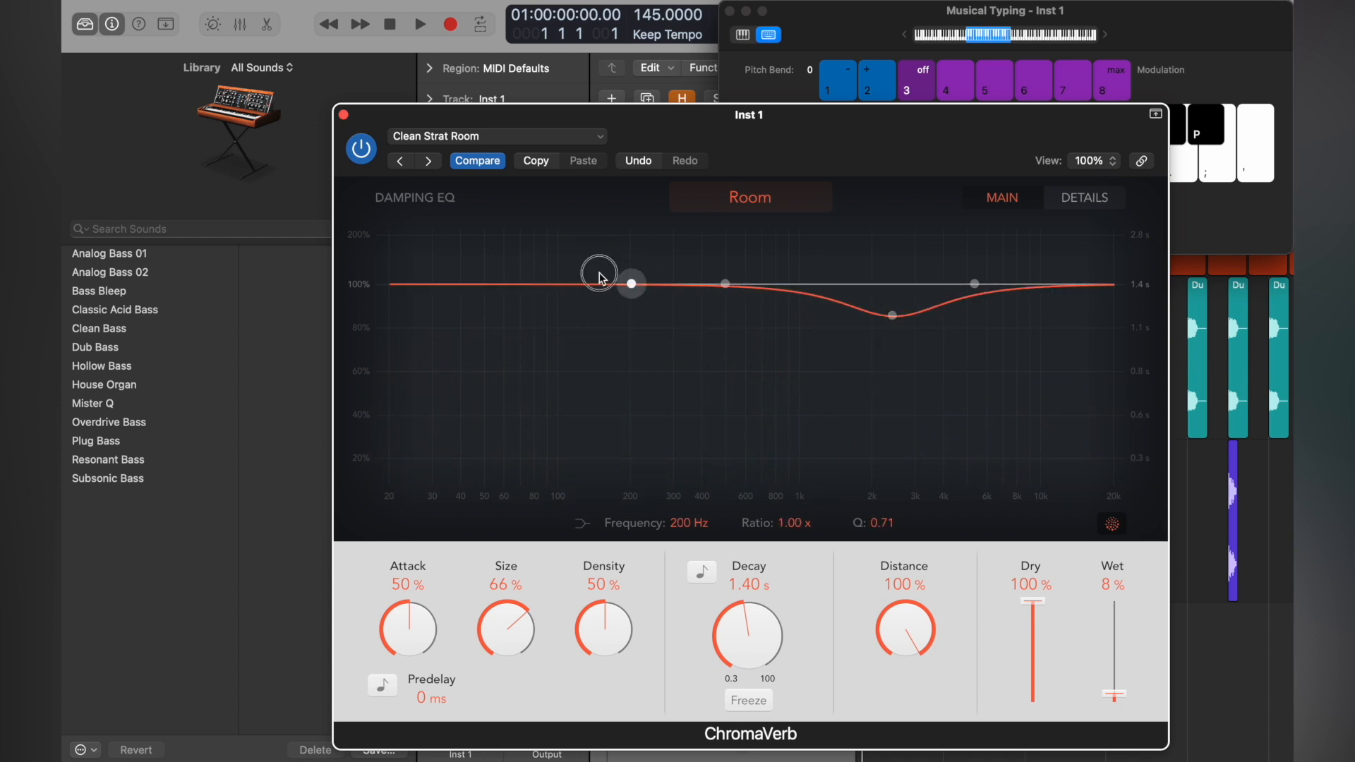
pyautogui.moveTo(599, 277); pyautogui.dragTo(557, 452)
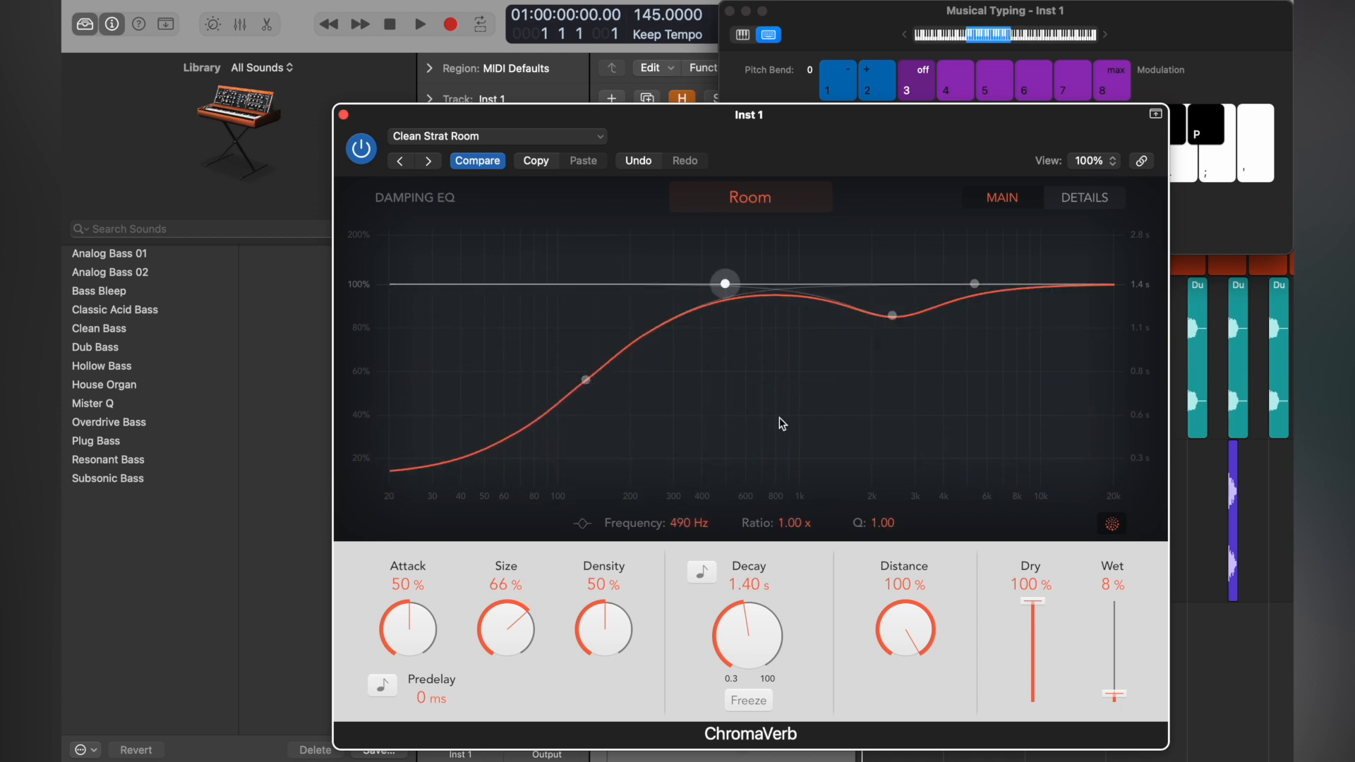
pyautogui.press('a')
pyautogui.press('a')
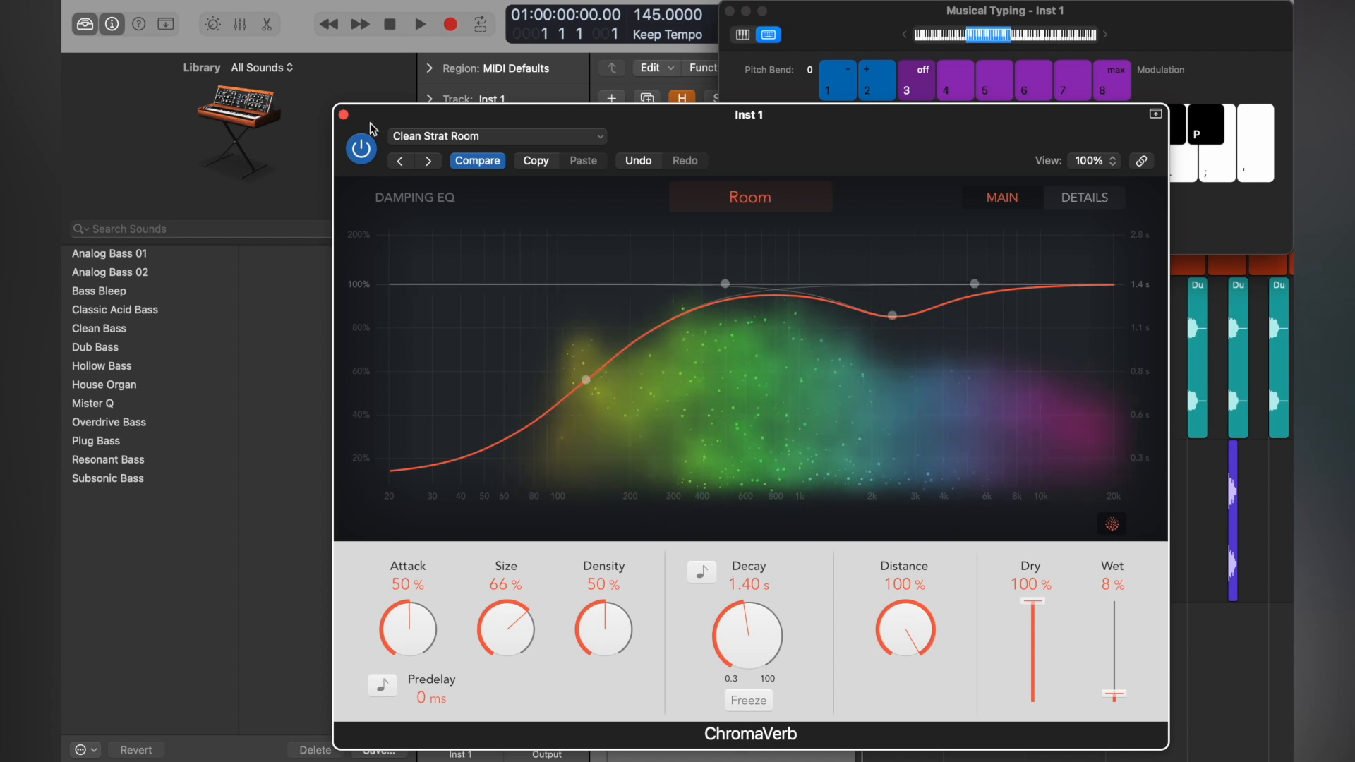
pyautogui.click(344, 115)
pyautogui.click(729, 12)
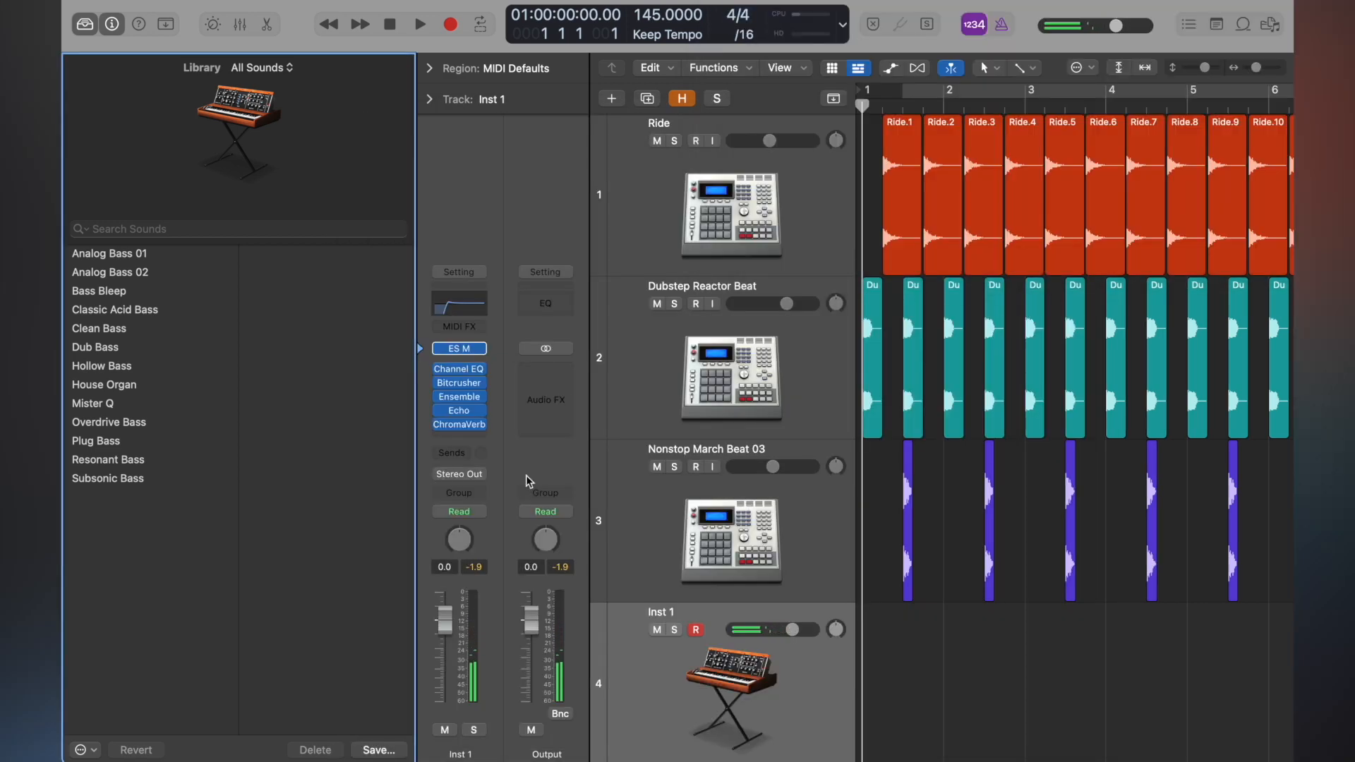
# - Insert a second stereo Bitcrusher after ChromaVerb on Inst 1 and audition the bass with an F note
pyautogui.click(459, 438)
pyautogui.moveTo(503, 531)
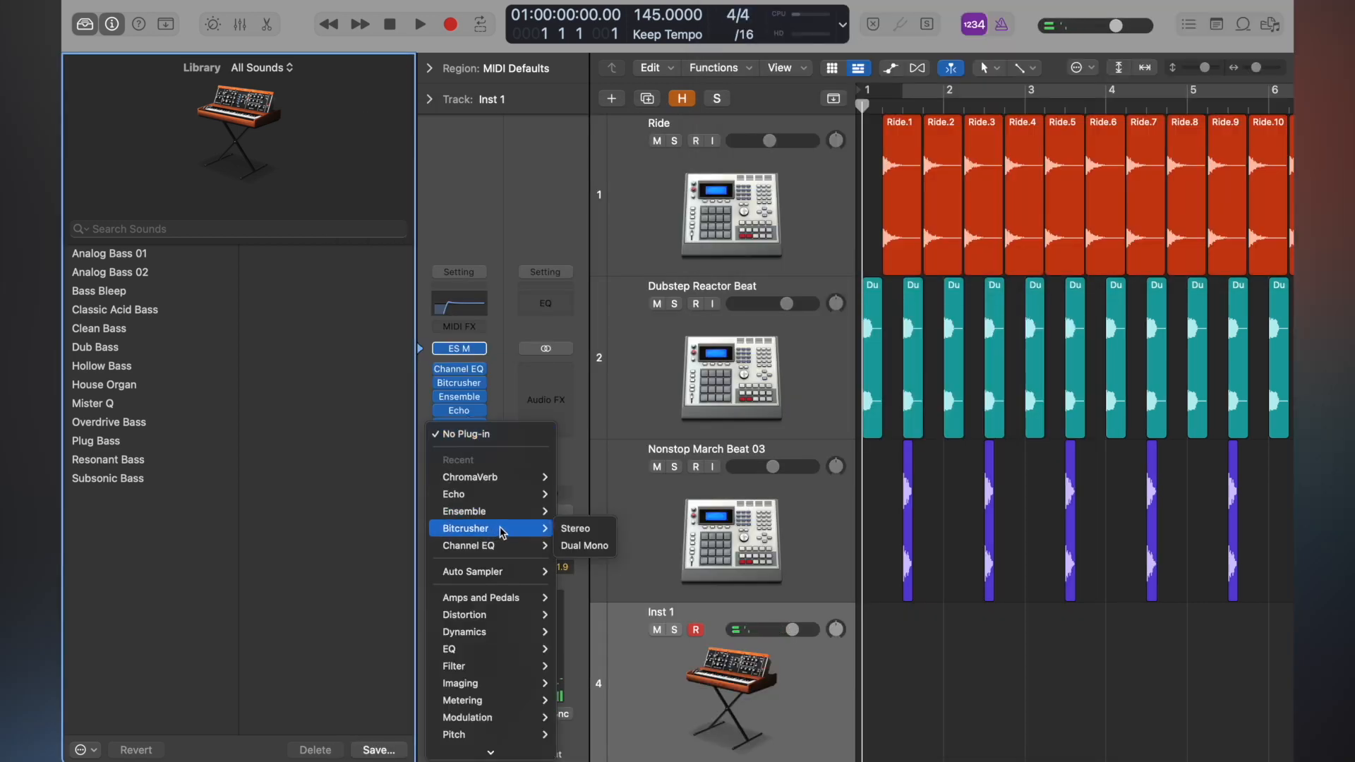
pyautogui.click(576, 529)
pyautogui.moveTo(688, 217); pyautogui.dragTo(780, 71)
pyautogui.press('super+k')
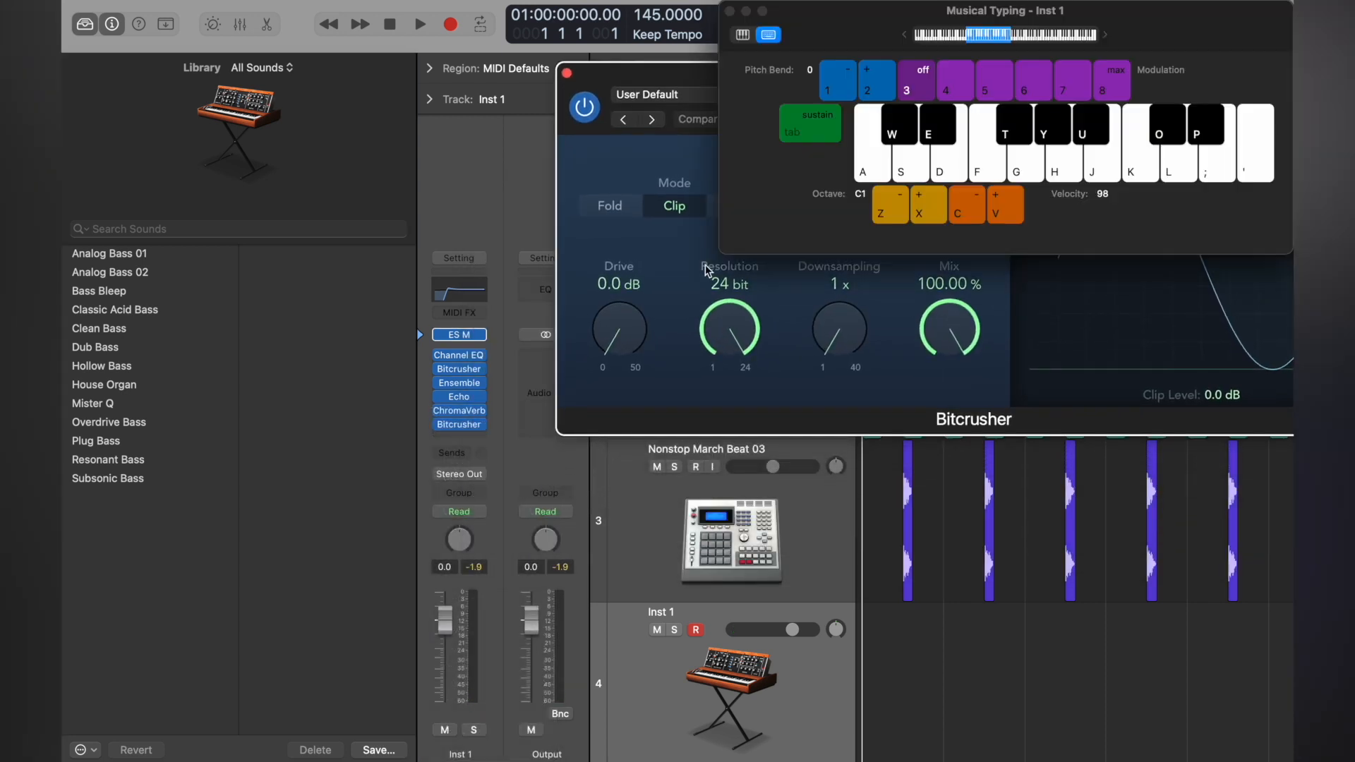
pyautogui.press('f')
pyautogui.click(674, 70)
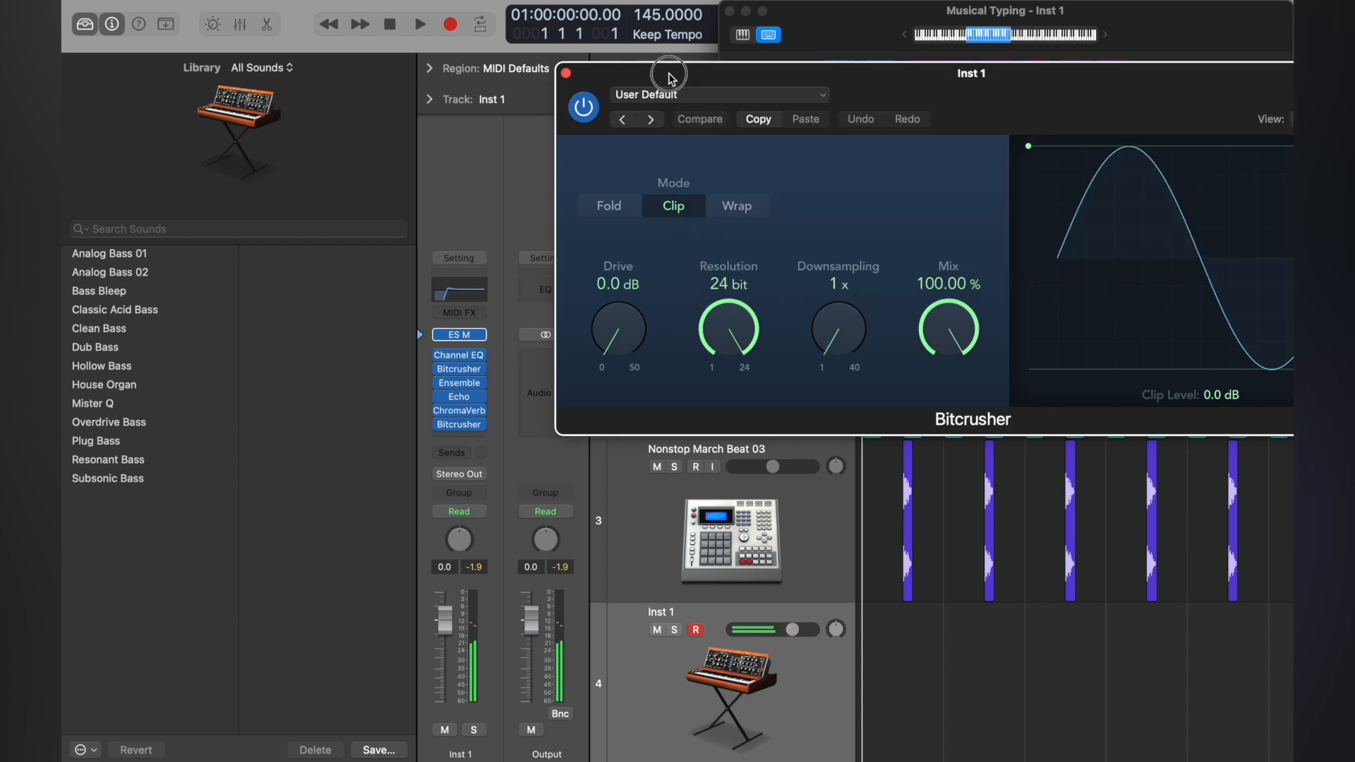
# - Set the second Bitcrusher's Clip Level to -10.0 dB, audition it with F notes, and close the plug-in and Musical Typing
pyautogui.moveTo(1023, 147); pyautogui.dragTo(1027, 268)
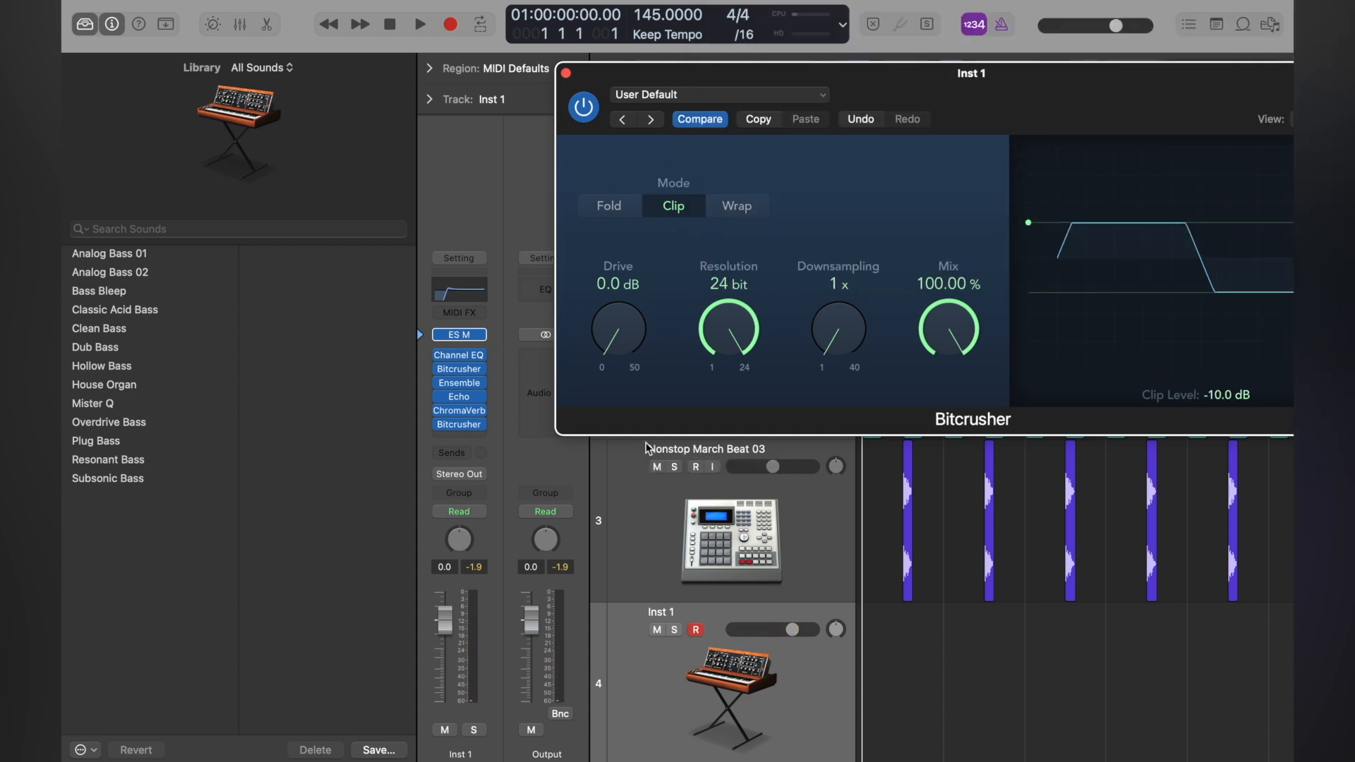
pyautogui.press('super+k')
pyautogui.press('f')
pyautogui.press('f')
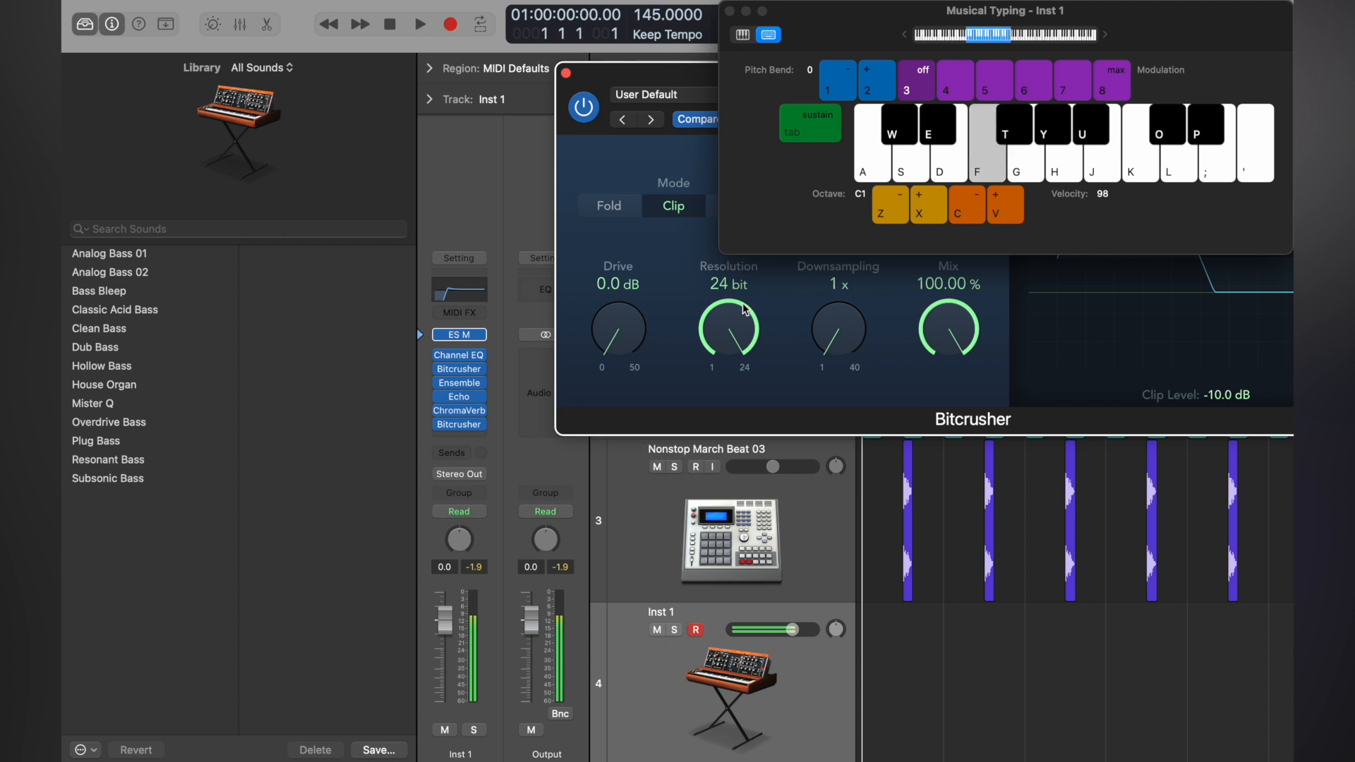
pyautogui.click(559, 68)
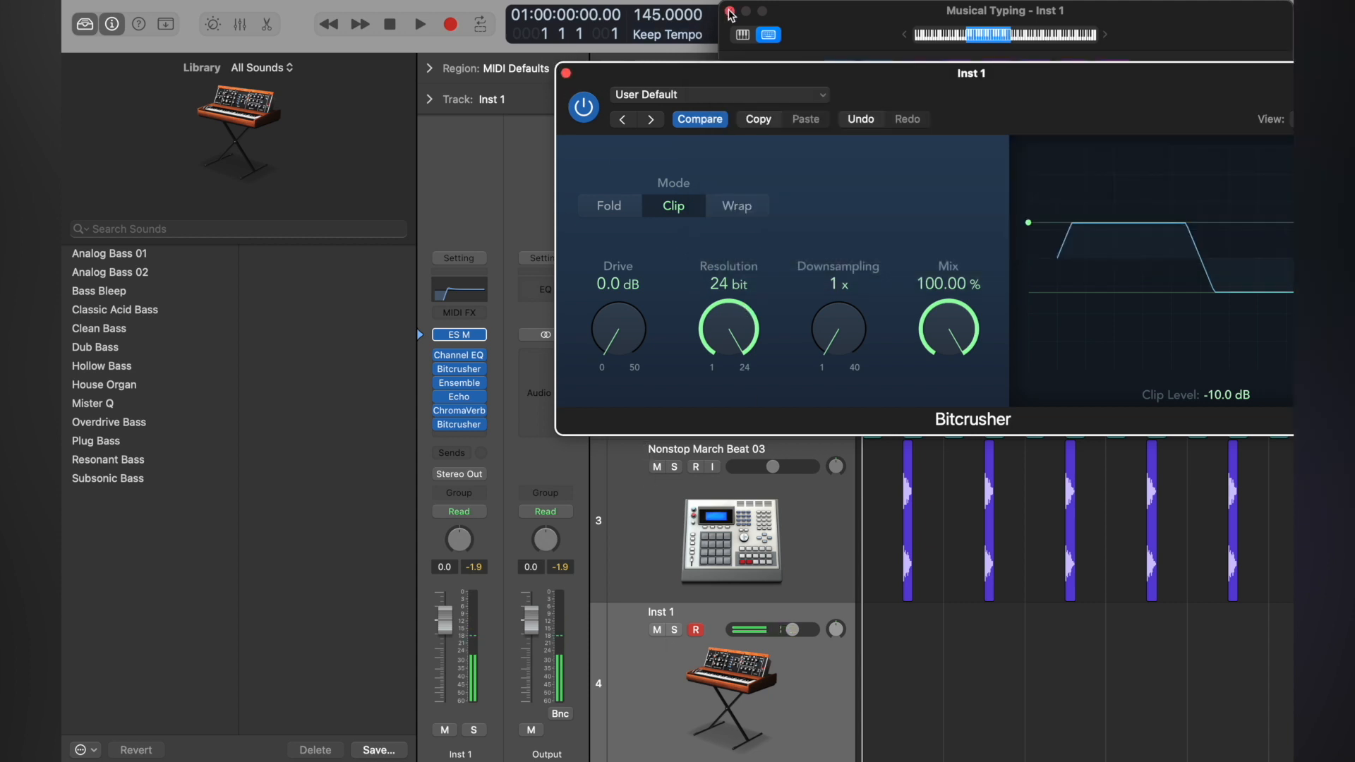
pyautogui.click(566, 73)
pyautogui.click(731, 13)
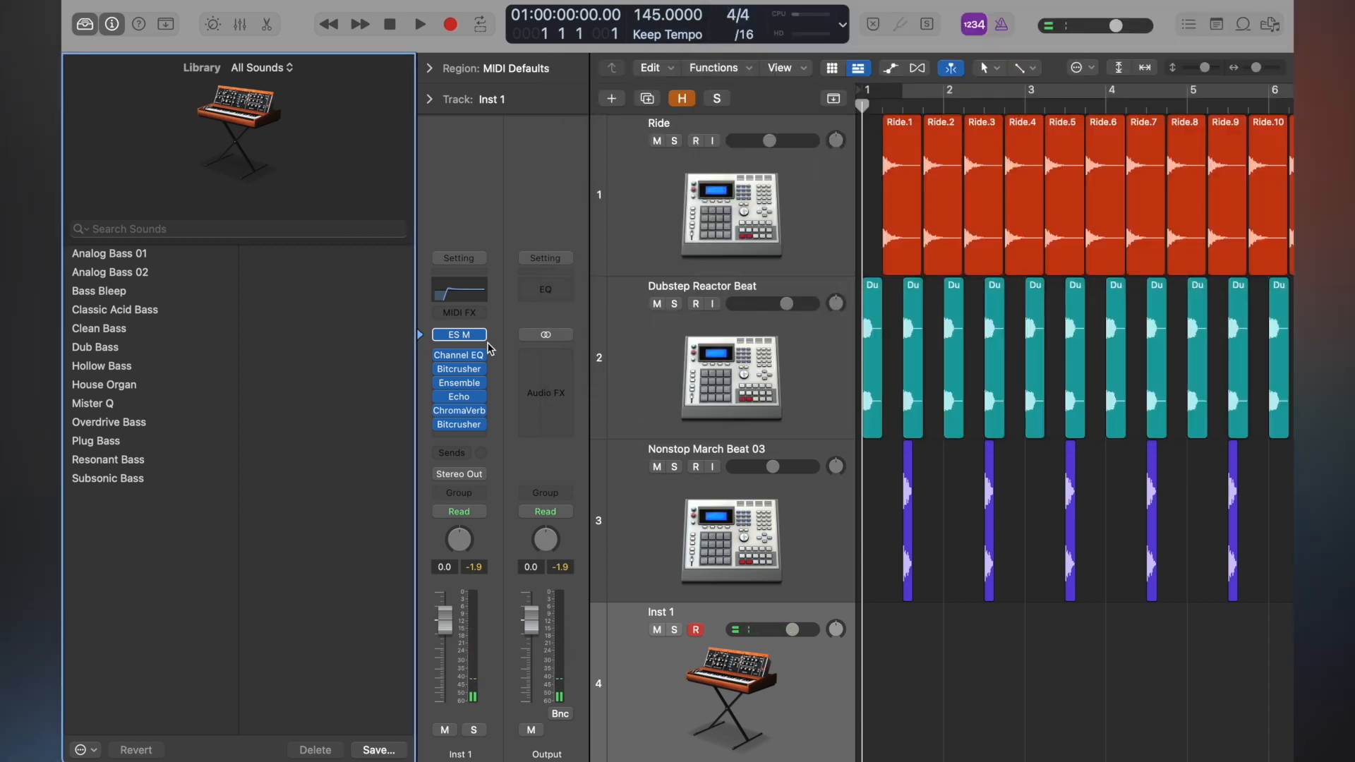
# - Raise the Channel EQ's low-cut frequency on Inst 1 to about 500 Hz while auditioning the bass with F notes
pyautogui.click(462, 357)
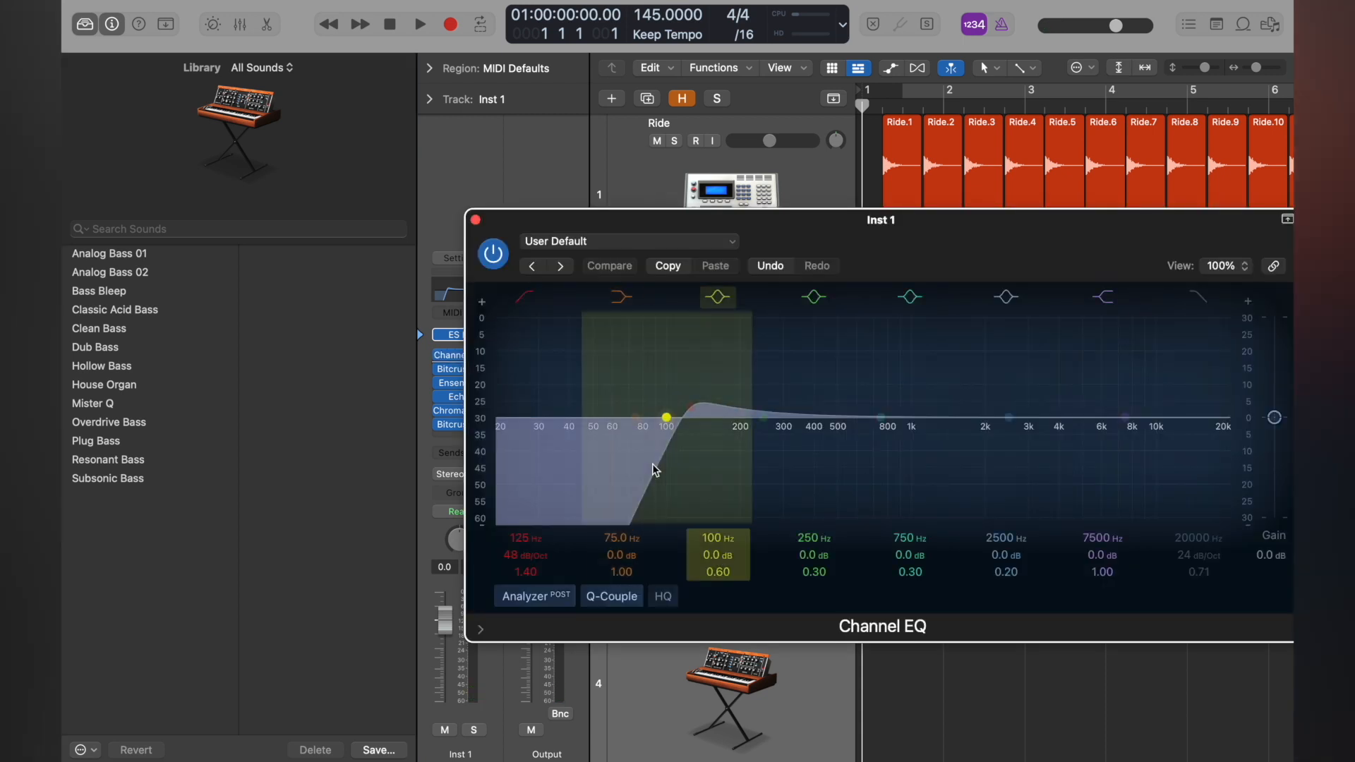
pyautogui.press('super+k')
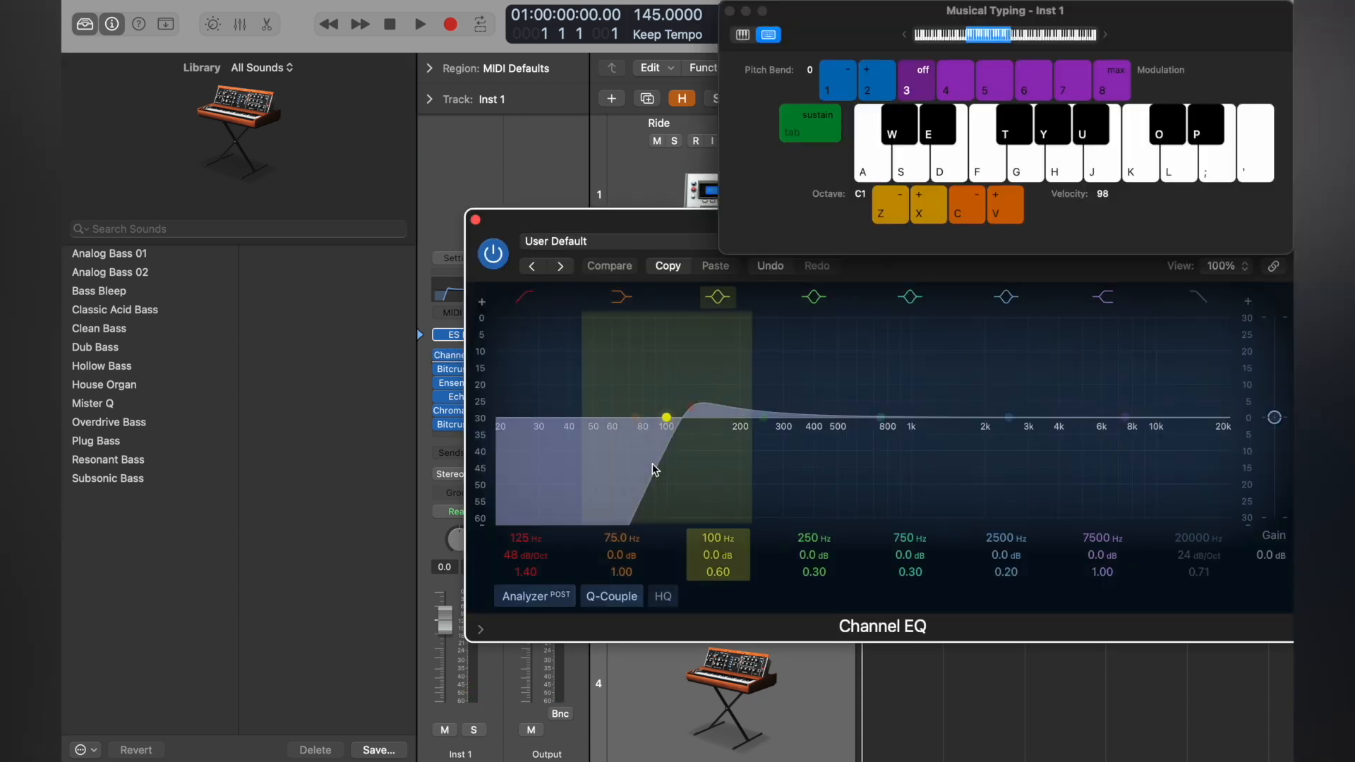
pyautogui.moveTo(608, 226); pyautogui.dragTo(549, 291)
pyautogui.press('f')
pyautogui.moveTo(500, 540); pyautogui.dragTo(428, 540)
pyautogui.press('f')
pyautogui.moveTo(550, 471); pyautogui.dragTo(586, 471)
pyautogui.press('f')
pyautogui.press('f')
pyautogui.press('f')
pyautogui.press('f')
pyautogui.moveTo(460, 597); pyautogui.dragTo(460, 547)
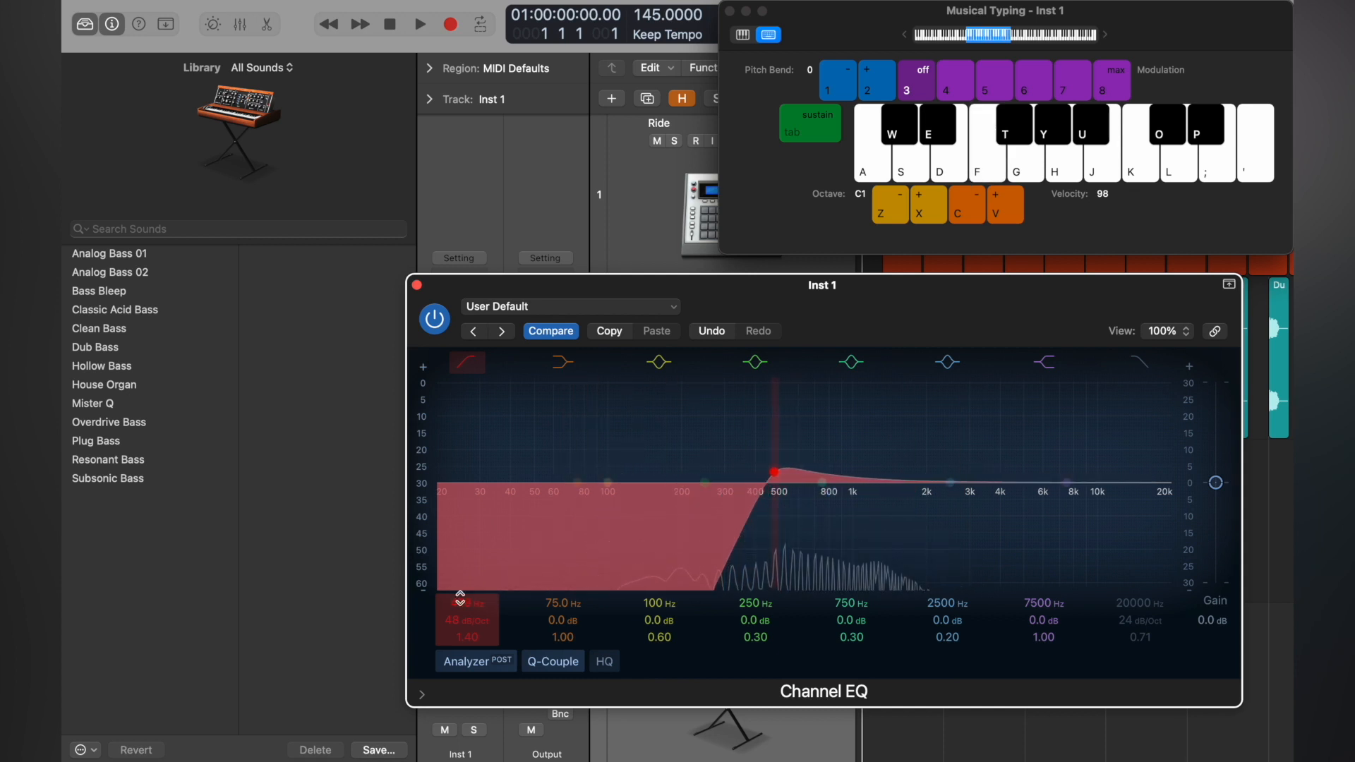
# - Shift Musical Typing up to octave C2 and lower the Channel EQ's low-cut frequency while playing F notes
pyautogui.press('x')
pyautogui.press('f')
pyautogui.press('f')
pyautogui.press('f')
pyautogui.moveTo(458, 605); pyautogui.dragTo(458, 655)
pyautogui.press('f')
pyautogui.press('f')
pyautogui.press('f')
pyautogui.press('f')
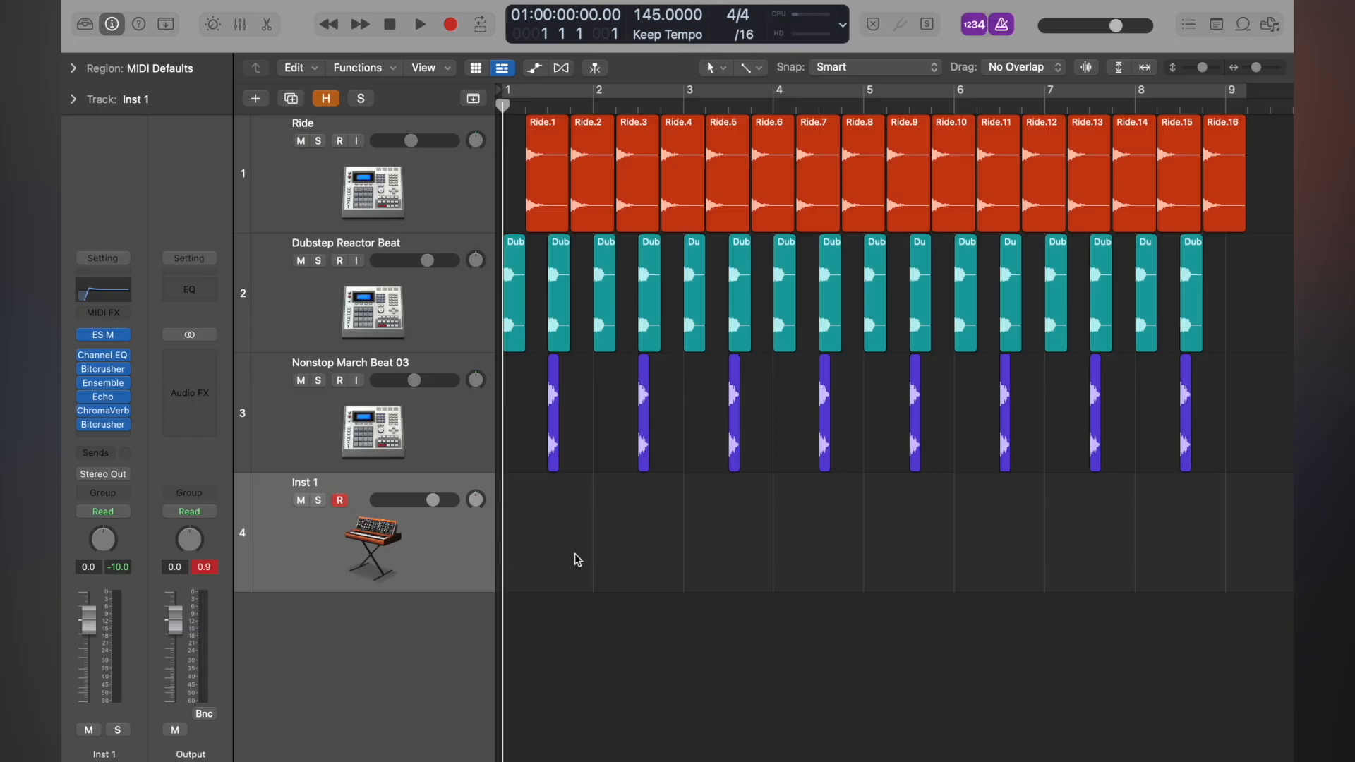
# - Audition the finished bass sound on Inst 1 with G notes in Musical Typing, and close the keyboard
pyautogui.press('super+k')
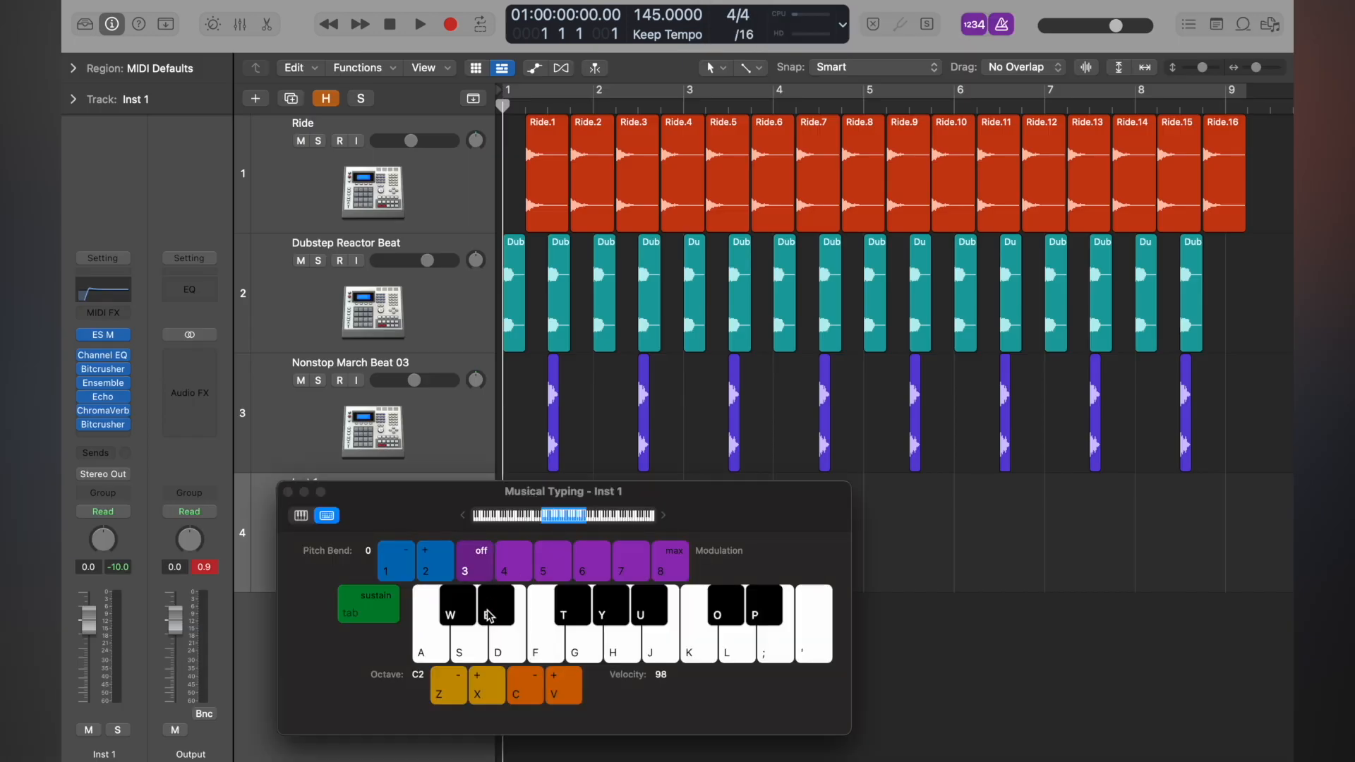
pyautogui.press('g')
pyautogui.press('g')
pyautogui.click(287, 492)
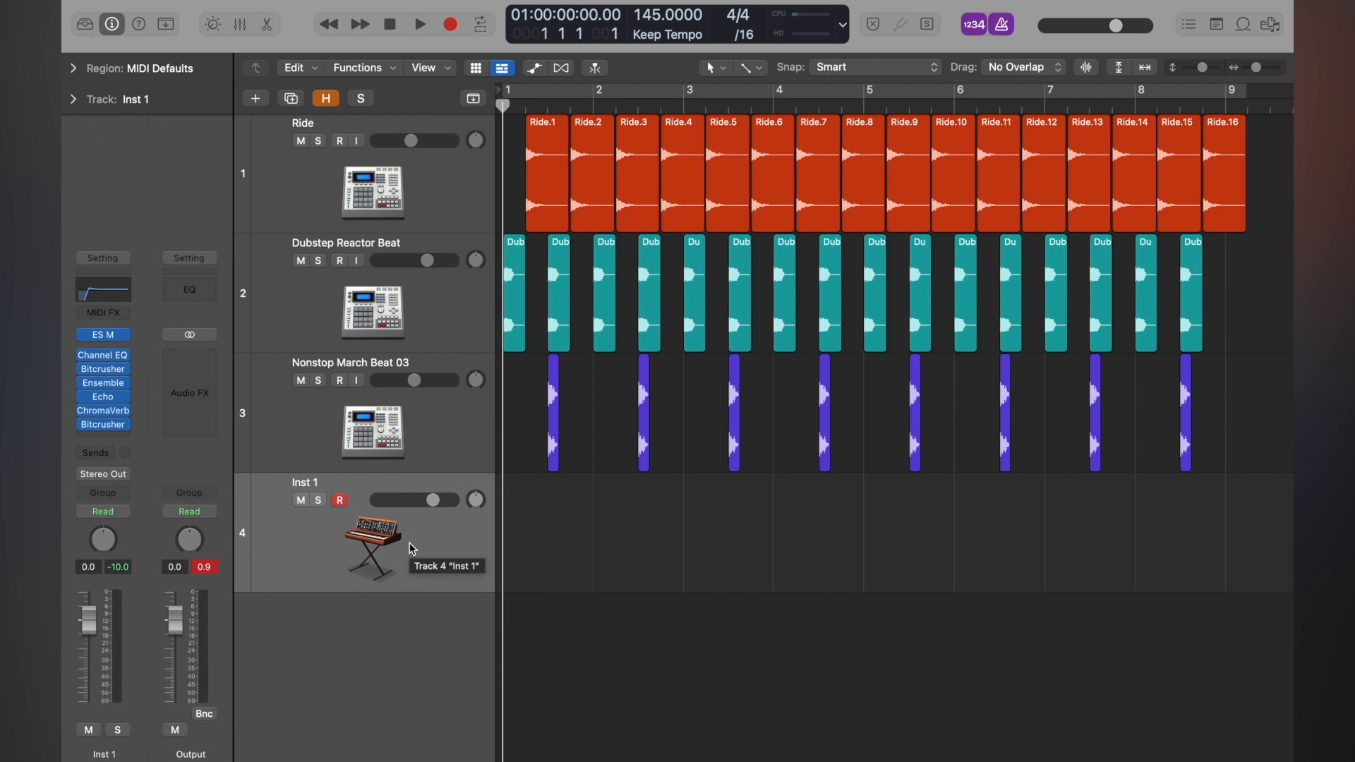
# - Route the Inst 1 output to Bus 2 and check the bus's aux channel strip in the Mixer
pyautogui.click(108, 478)
pyautogui.moveTo(143, 549)
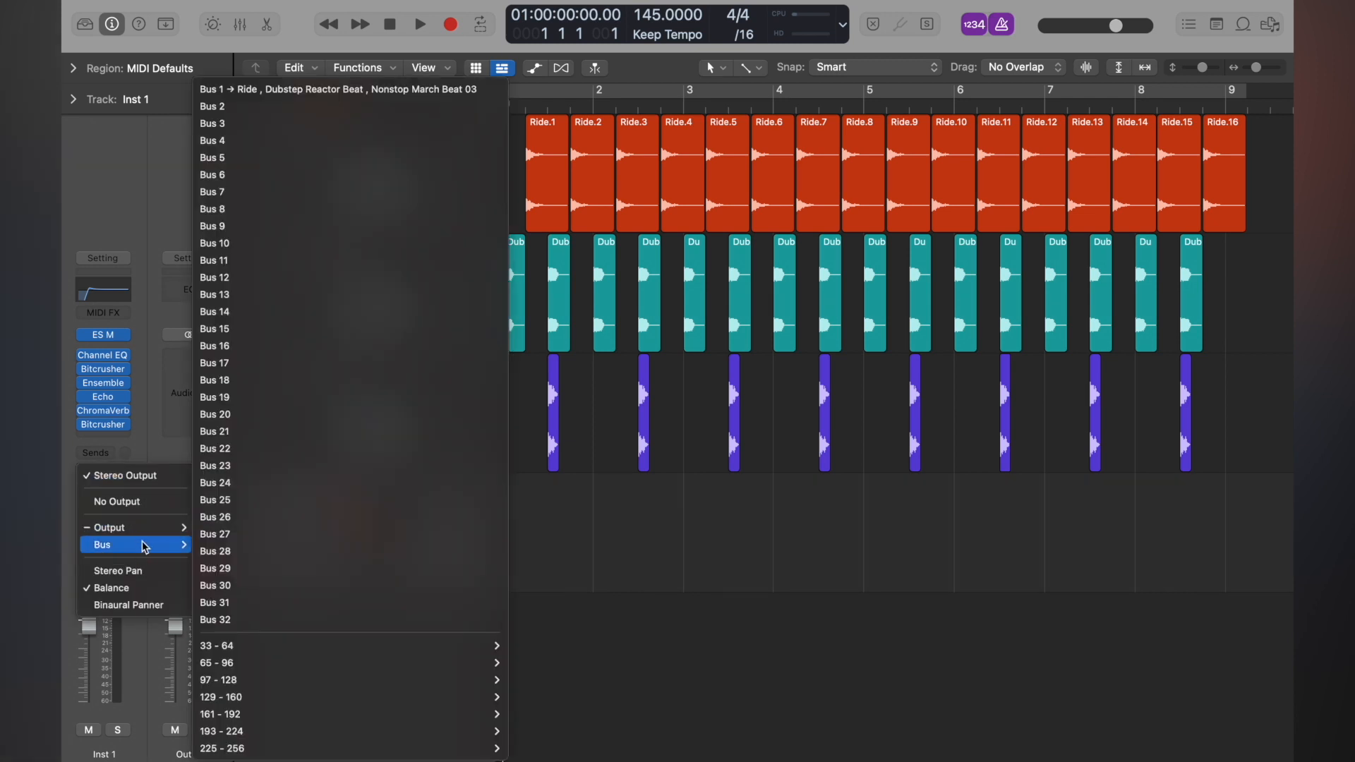
pyautogui.click(263, 108)
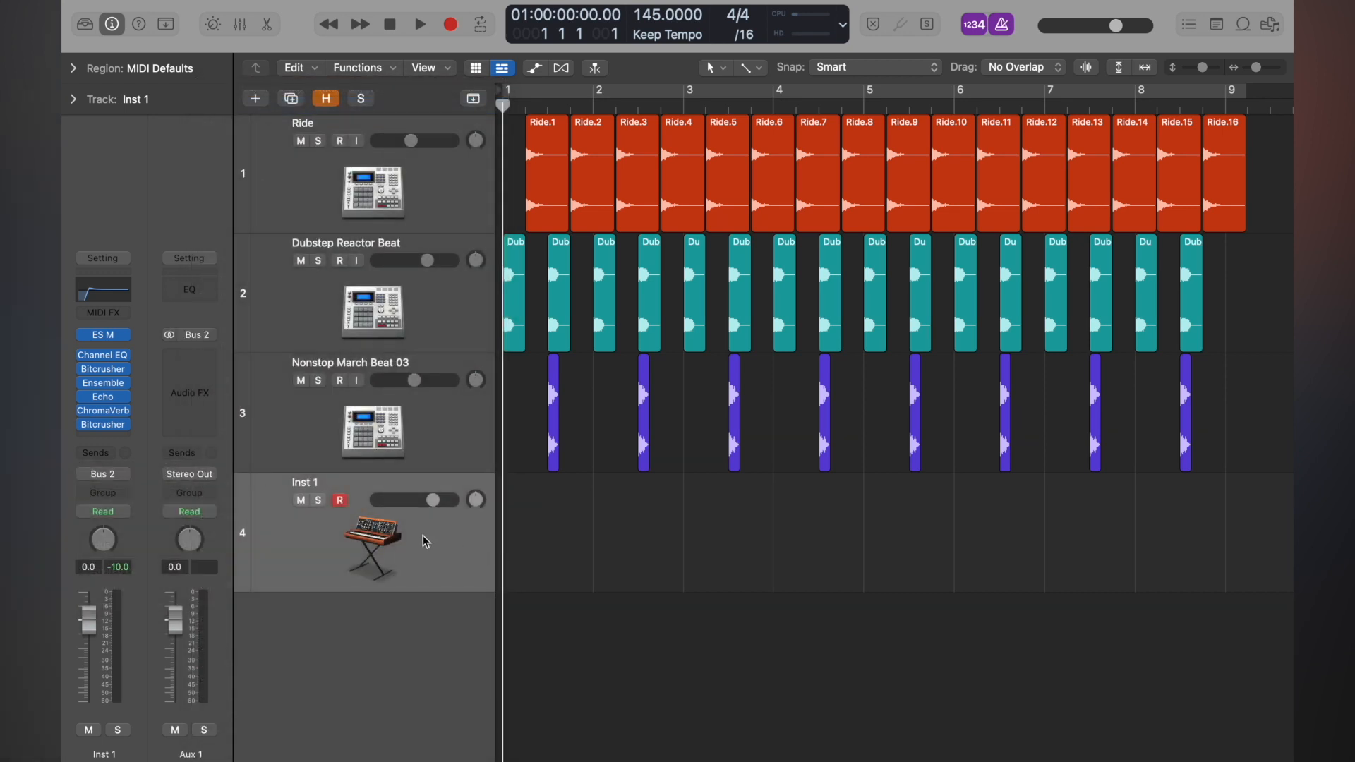
pyautogui.press('x')
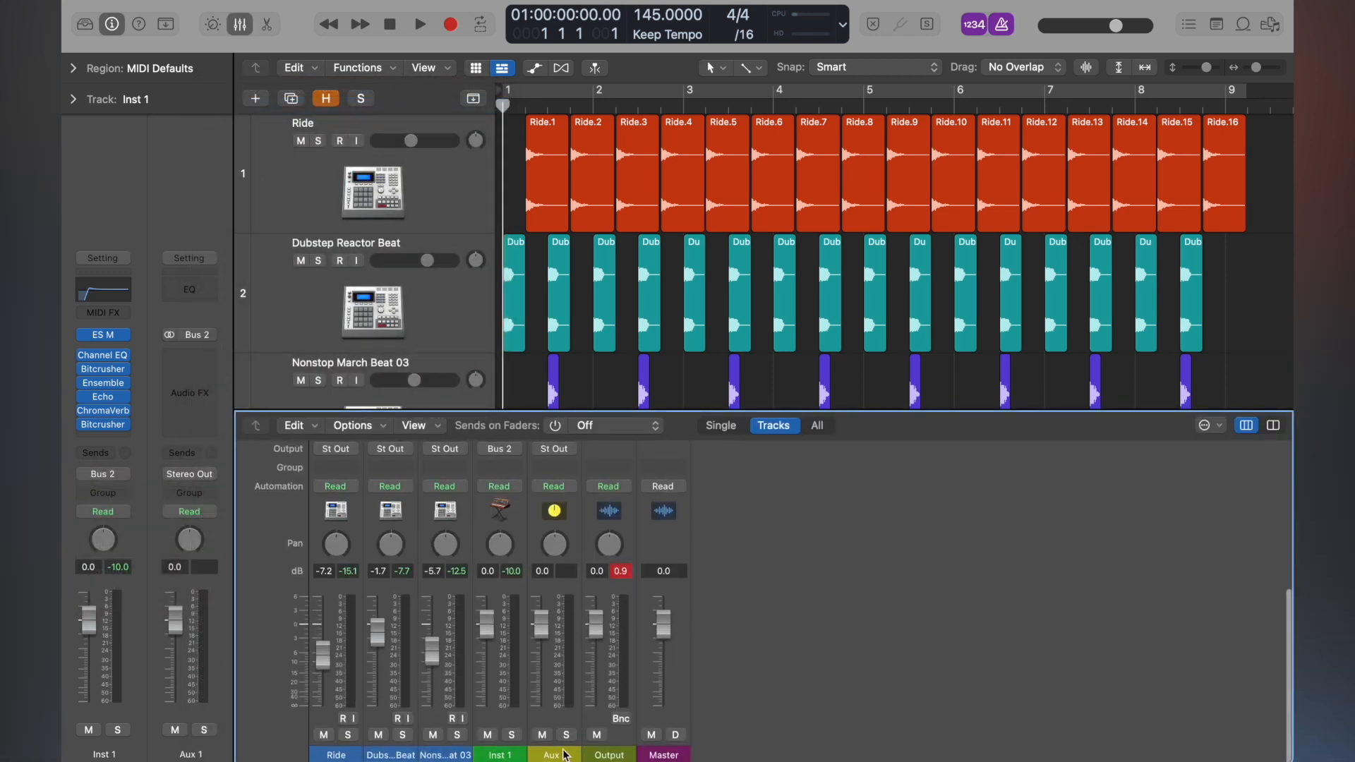
pyautogui.click(565, 755)
pyautogui.scroll(8, 554, 621)
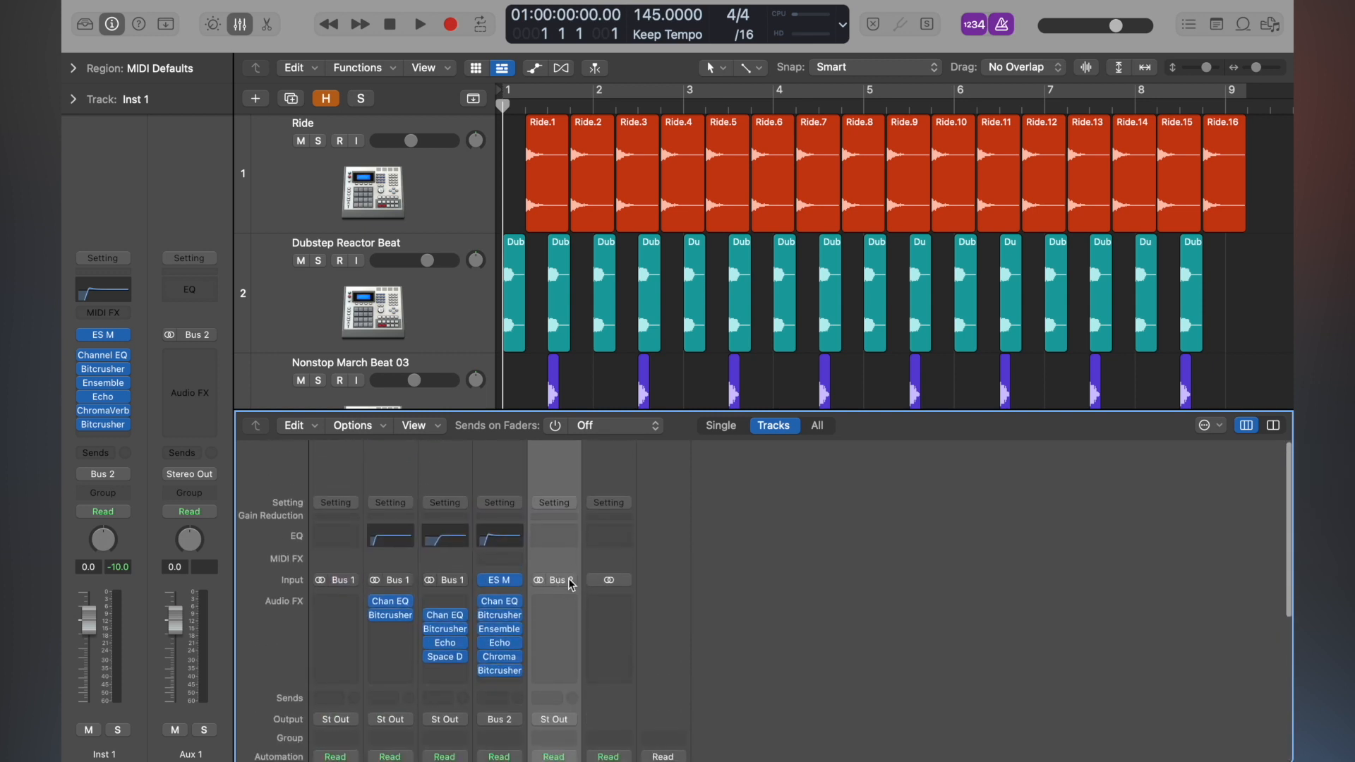
pyautogui.press('x')
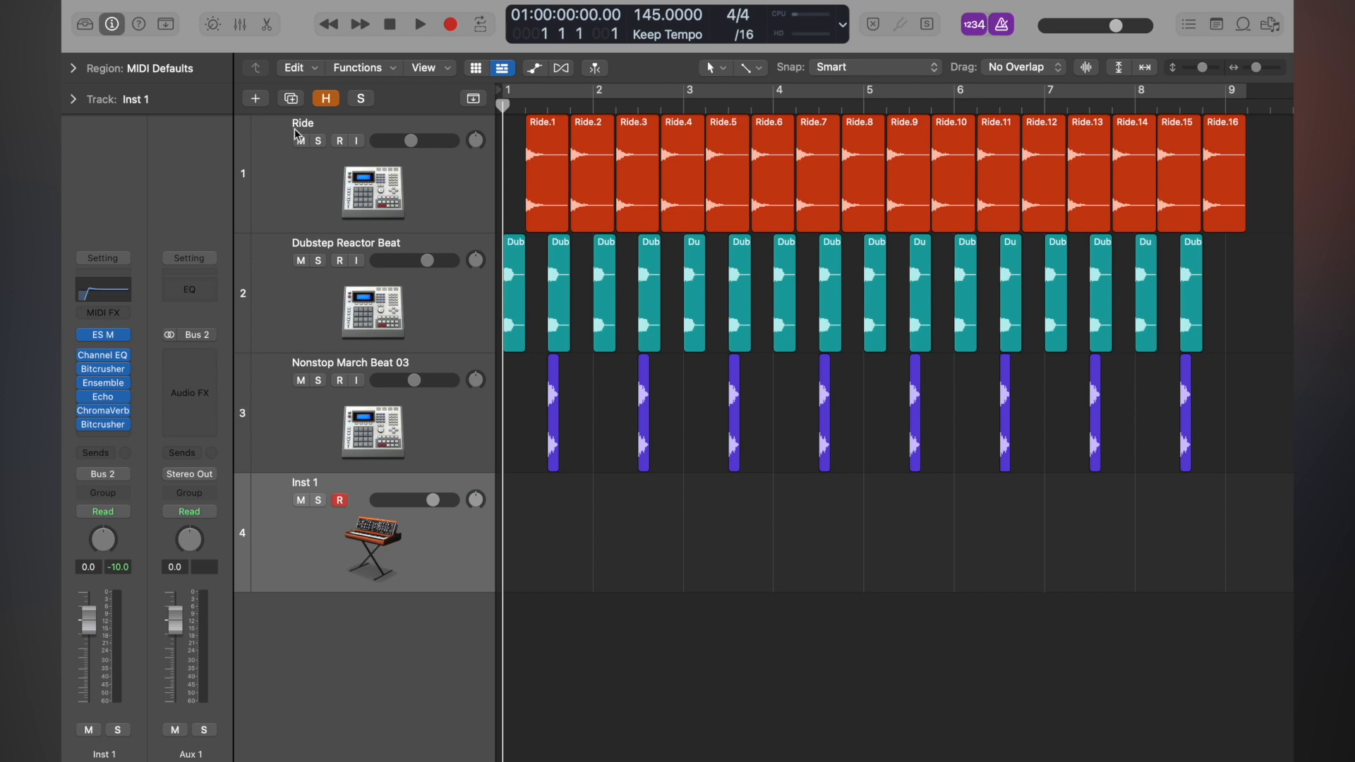
# - Create one new audio track with Bus 2 as its input and Output 1 + 2 as its output
pyautogui.click(258, 98)
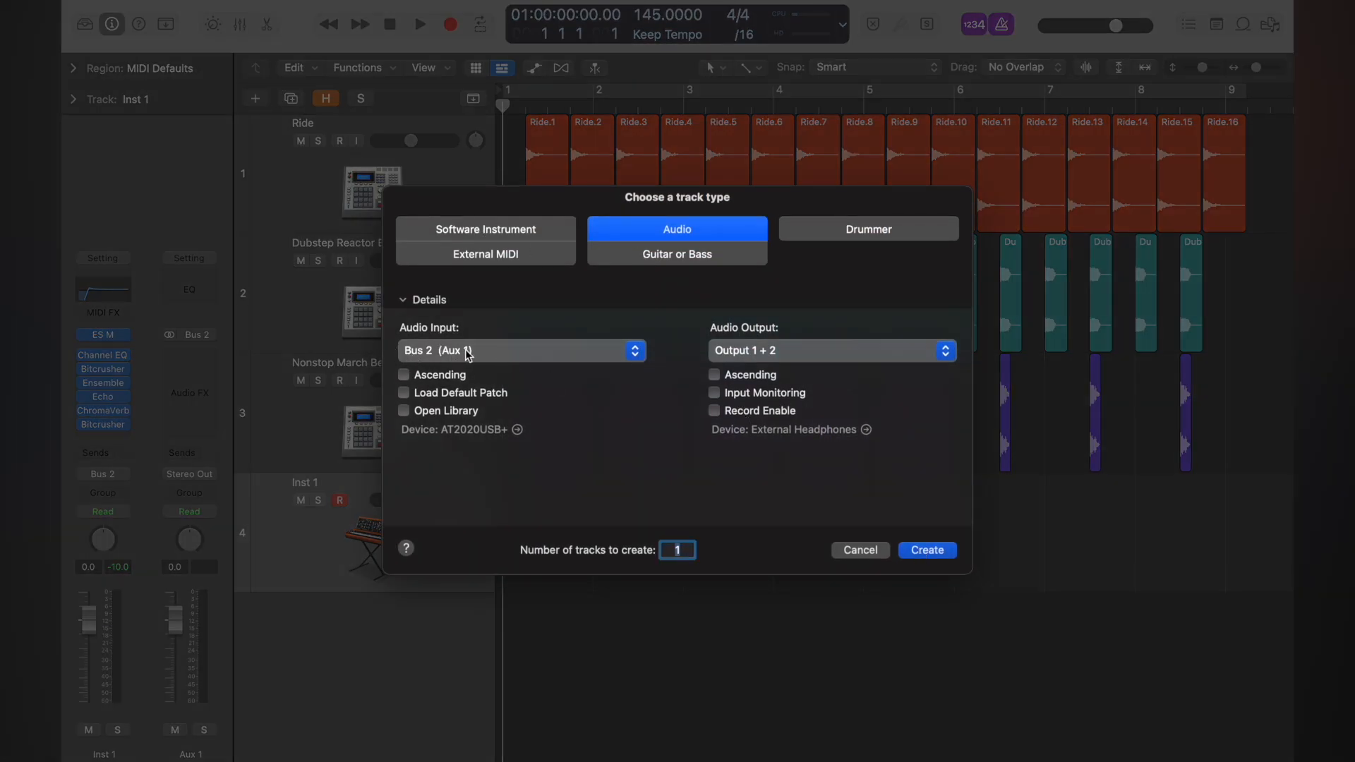
pyautogui.click(931, 551)
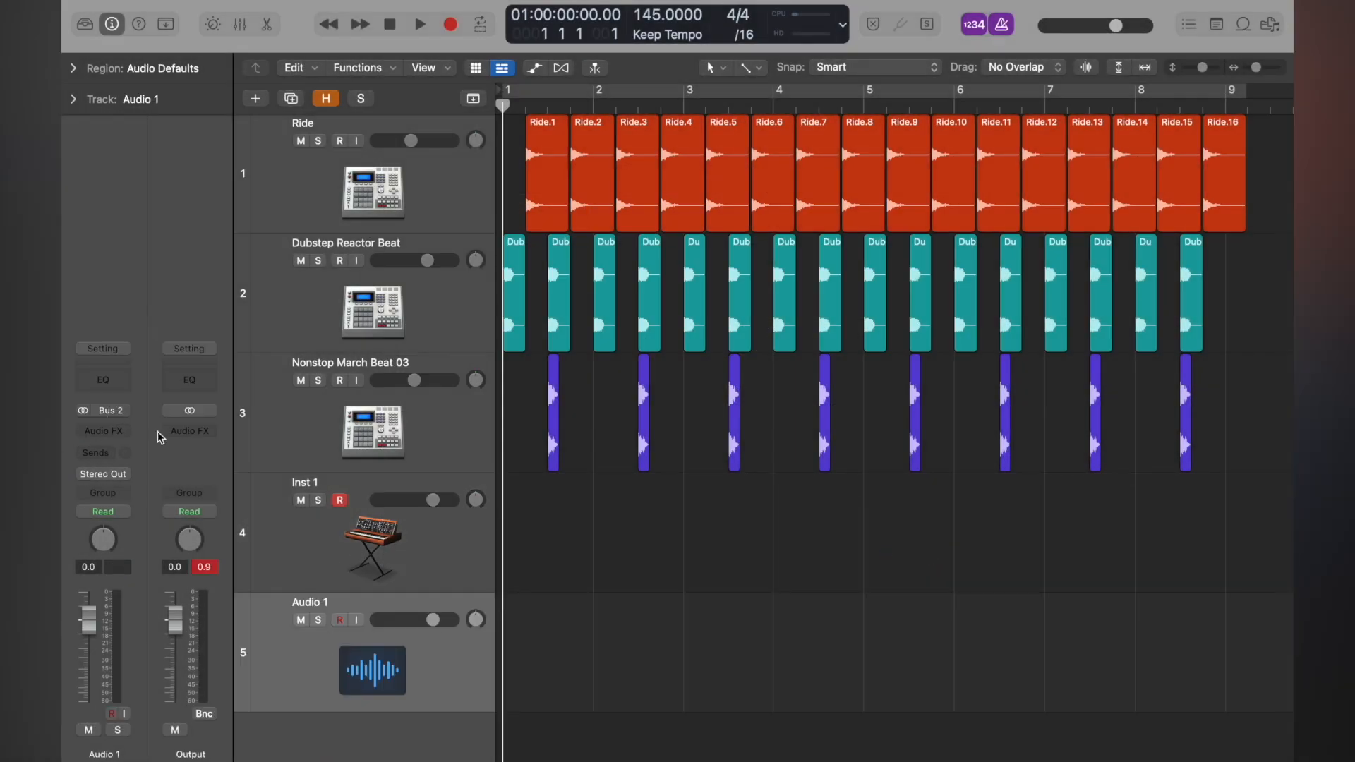
# - Select the Inst 1 track as the recording source and mute the Audio 1 track
pyautogui.click(345, 541)
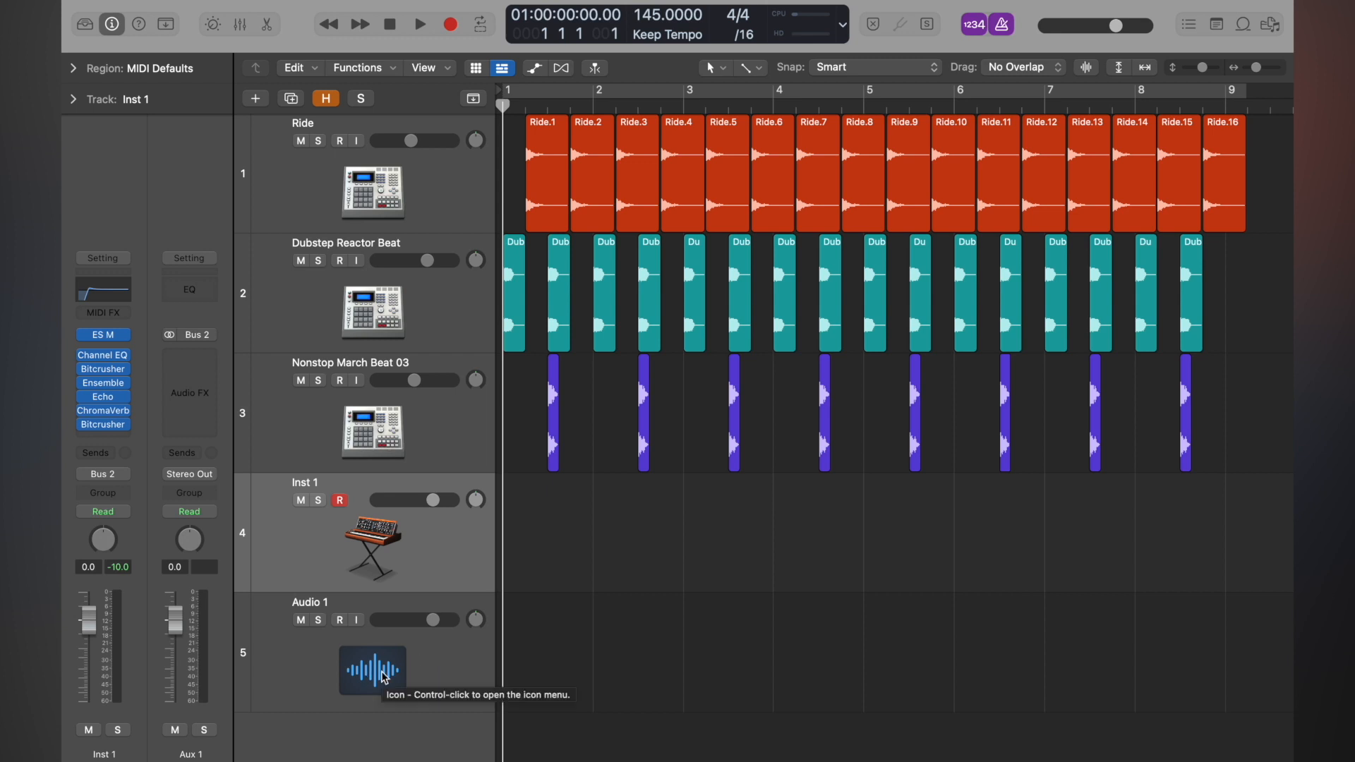
pyautogui.click(301, 621)
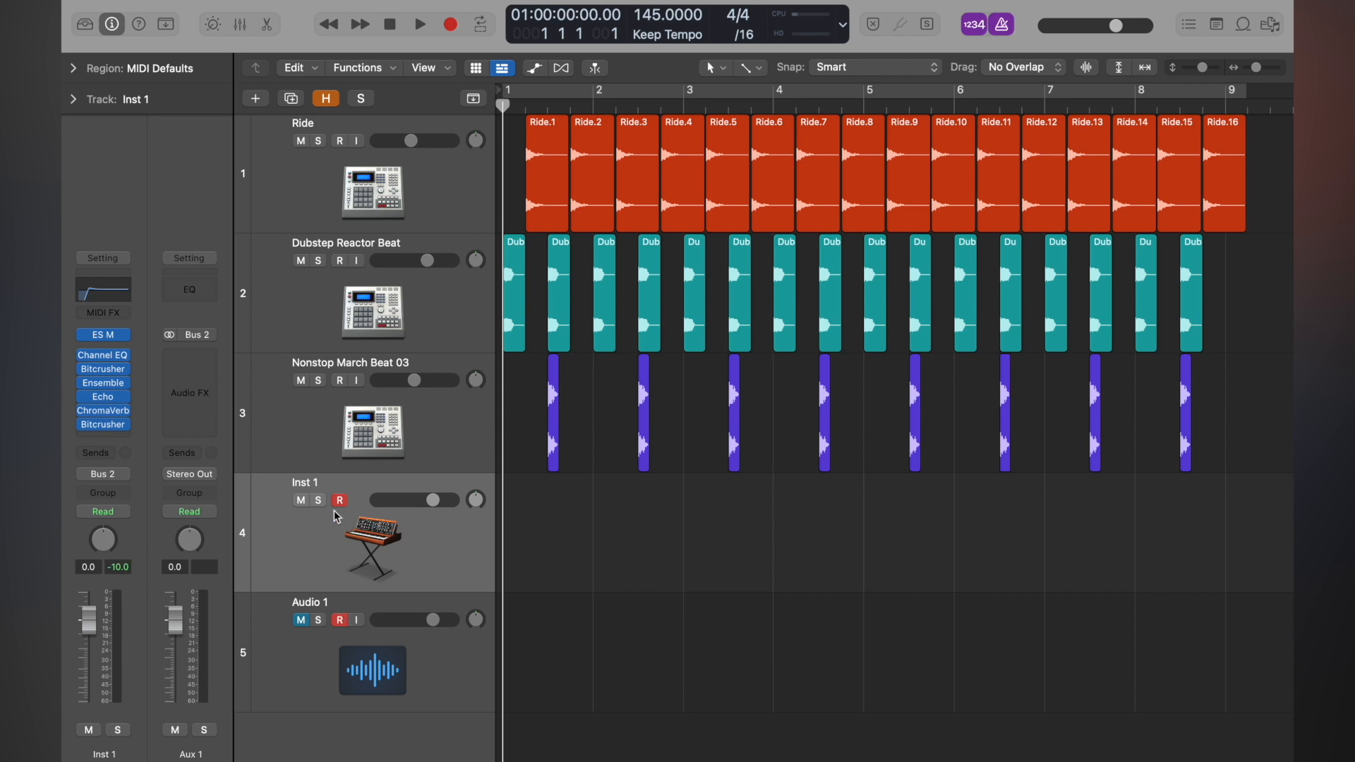
pyautogui.scroll(-1, 561, 556)
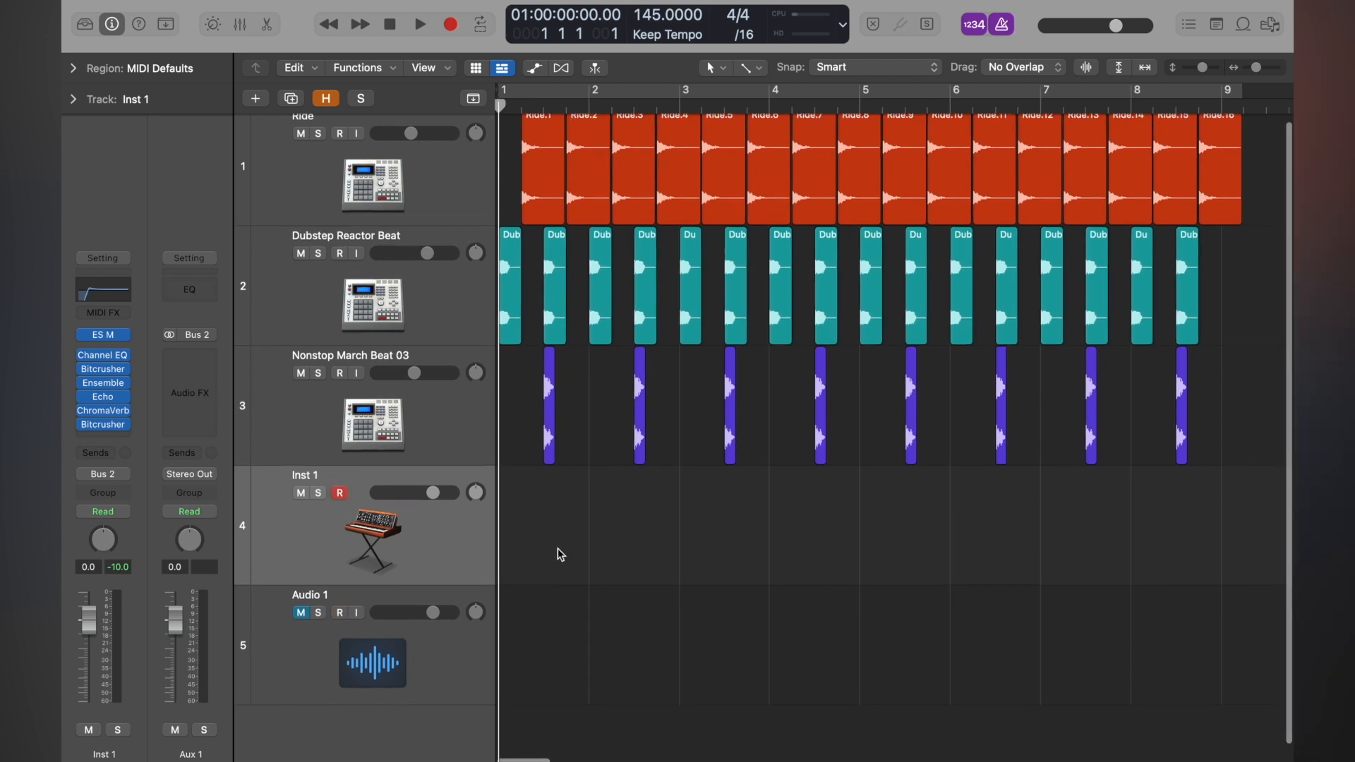
pyautogui.hscroll(1, 561, 555)
pyautogui.hscroll(-1, 561, 555)
pyautogui.press('a')
pyautogui.press('a')
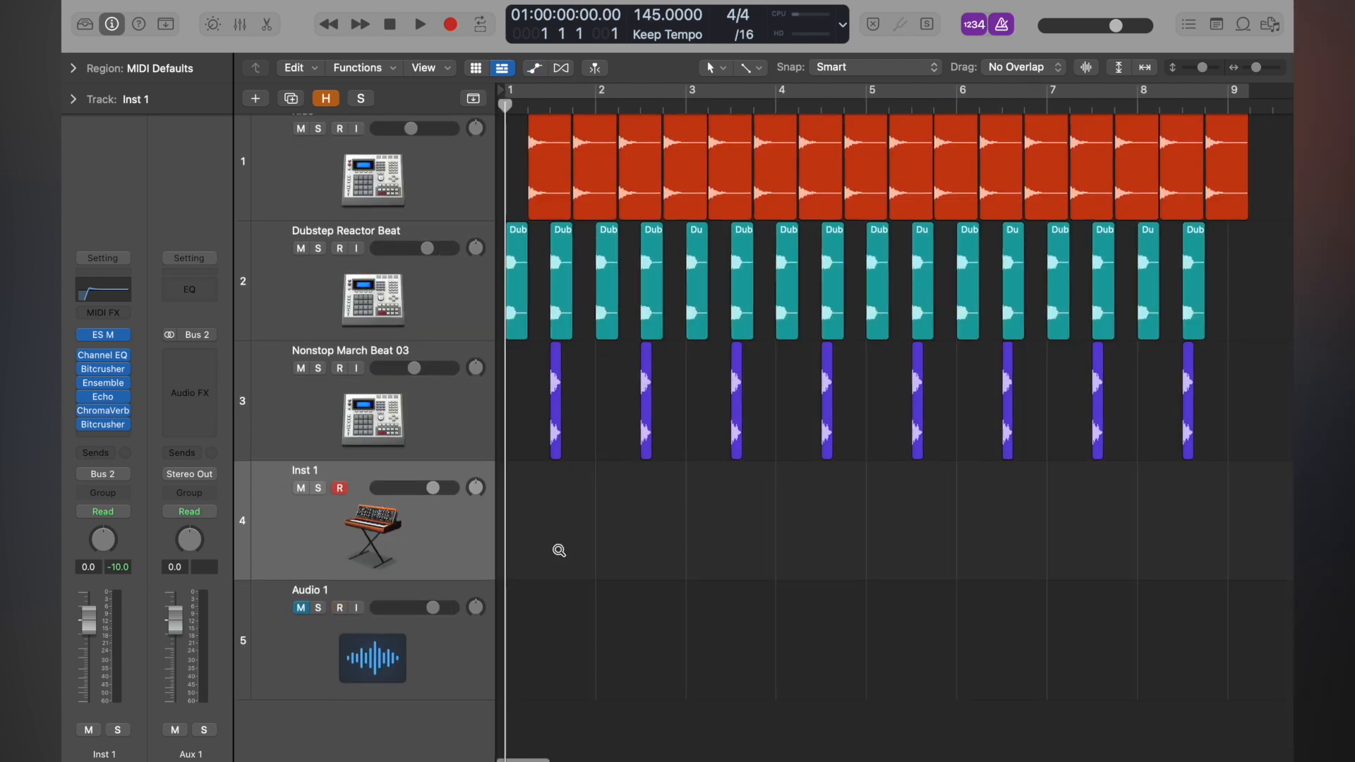
# - Show Musical Typing and the Channel EQ for Inst 1, and arrange both windows clear of the Inst 1 and Audio 1 track headers
pyautogui.scroll(5, 561, 556)
pyautogui.press('super+k')
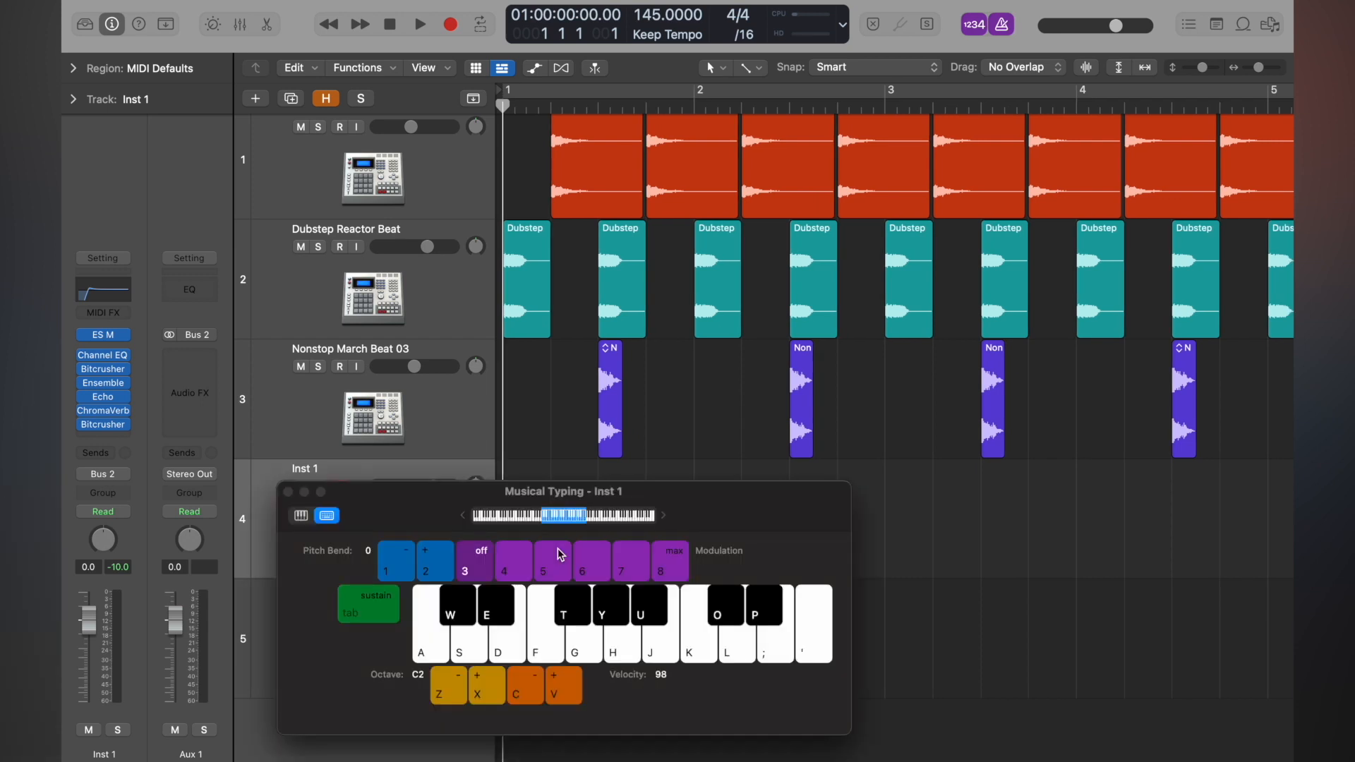
pyautogui.moveTo(717, 505); pyautogui.dragTo(1109, 32)
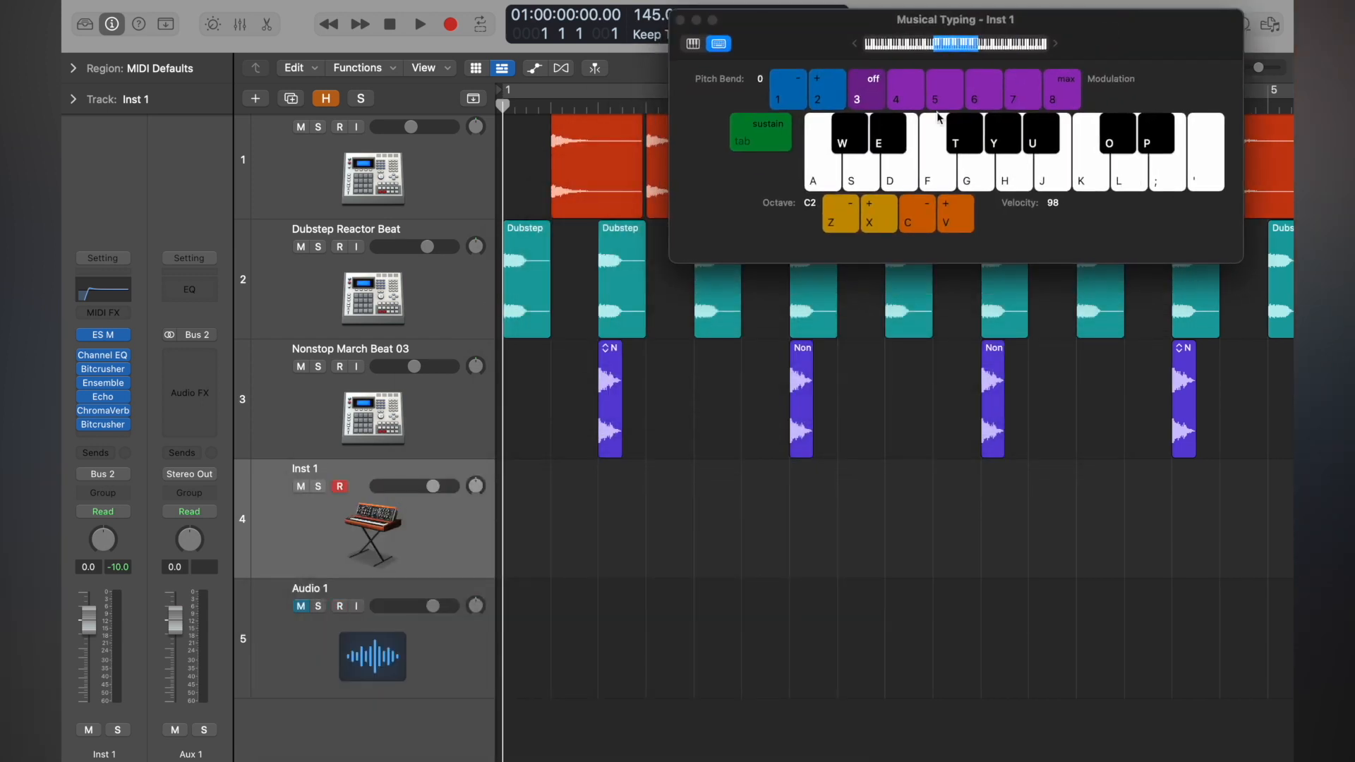
pyautogui.click(104, 359)
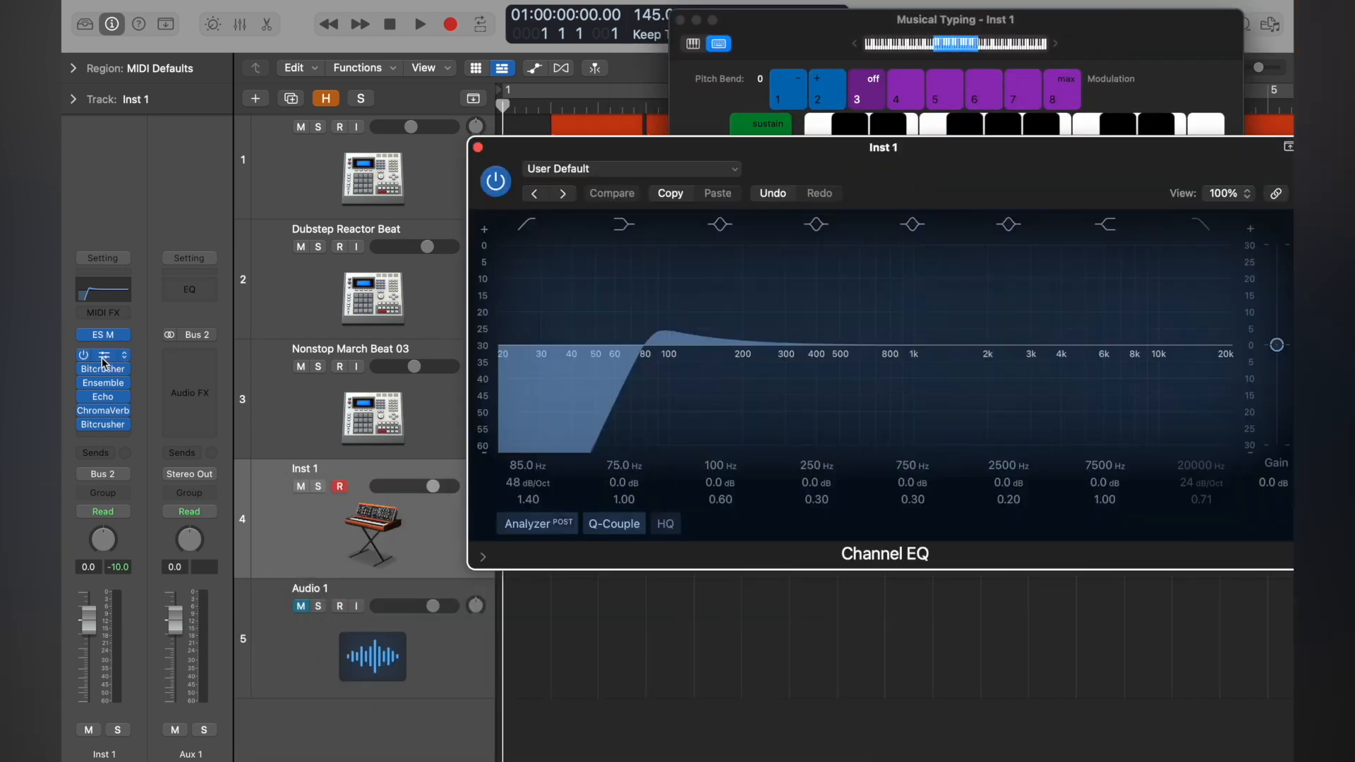
pyautogui.moveTo(777, 143); pyautogui.dragTo(803, 444)
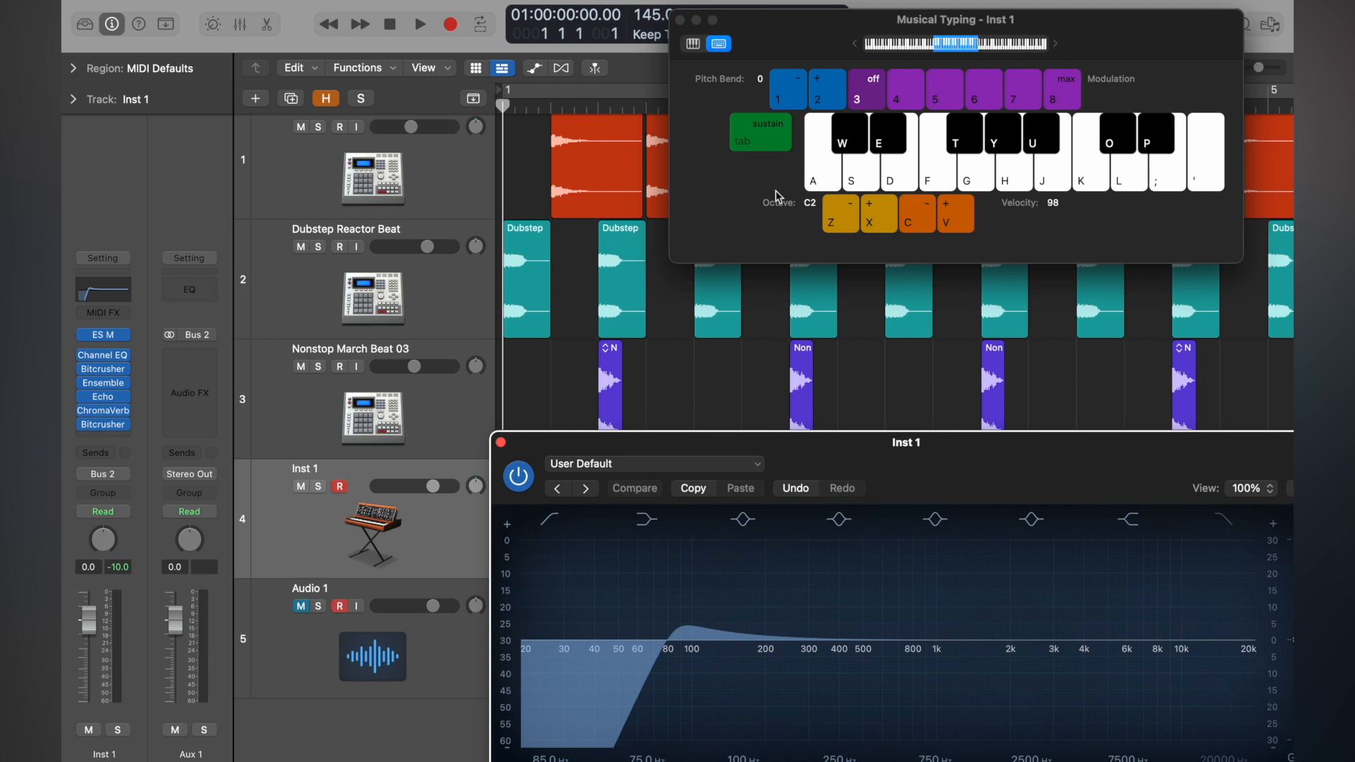
pyautogui.moveTo(801, 458); pyautogui.dragTo(803, 420)
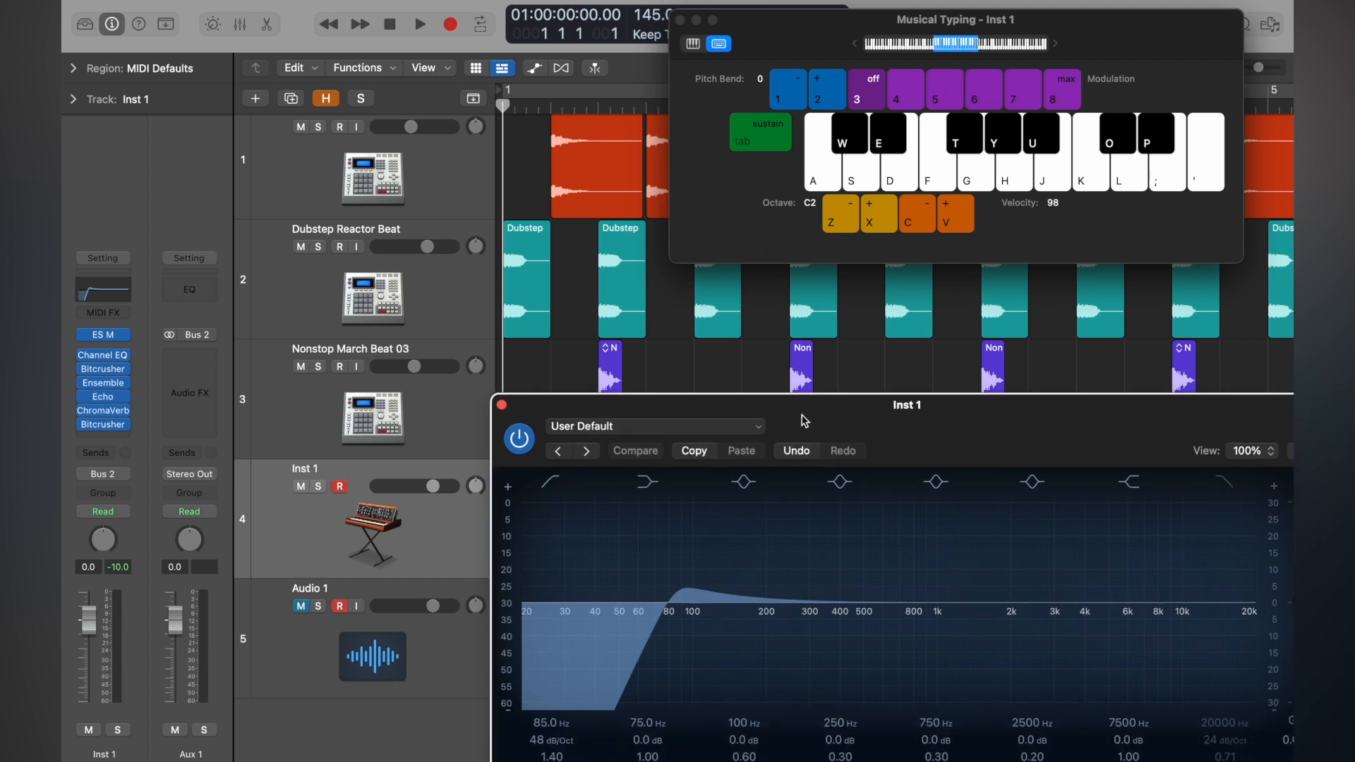
# - Record a rhythmic F-note pattern across about eight bars while sweeping the Channel EQ's low-cut frequency, ending at 108 Hz
pyautogui.moveTo(542, 722); pyautogui.dragTo(542, 727)
pyautogui.press('f')
pyautogui.press('r')
pyautogui.press('f')
pyautogui.press('f')
pyautogui.press('f')
pyautogui.press('f')
pyautogui.press('f')
pyautogui.press('f')
pyautogui.press('f')
pyautogui.press('f')
pyautogui.press('f')
pyautogui.press('f')
pyautogui.press('f')
pyautogui.press('f')
pyautogui.press('f')
pyautogui.press('space')
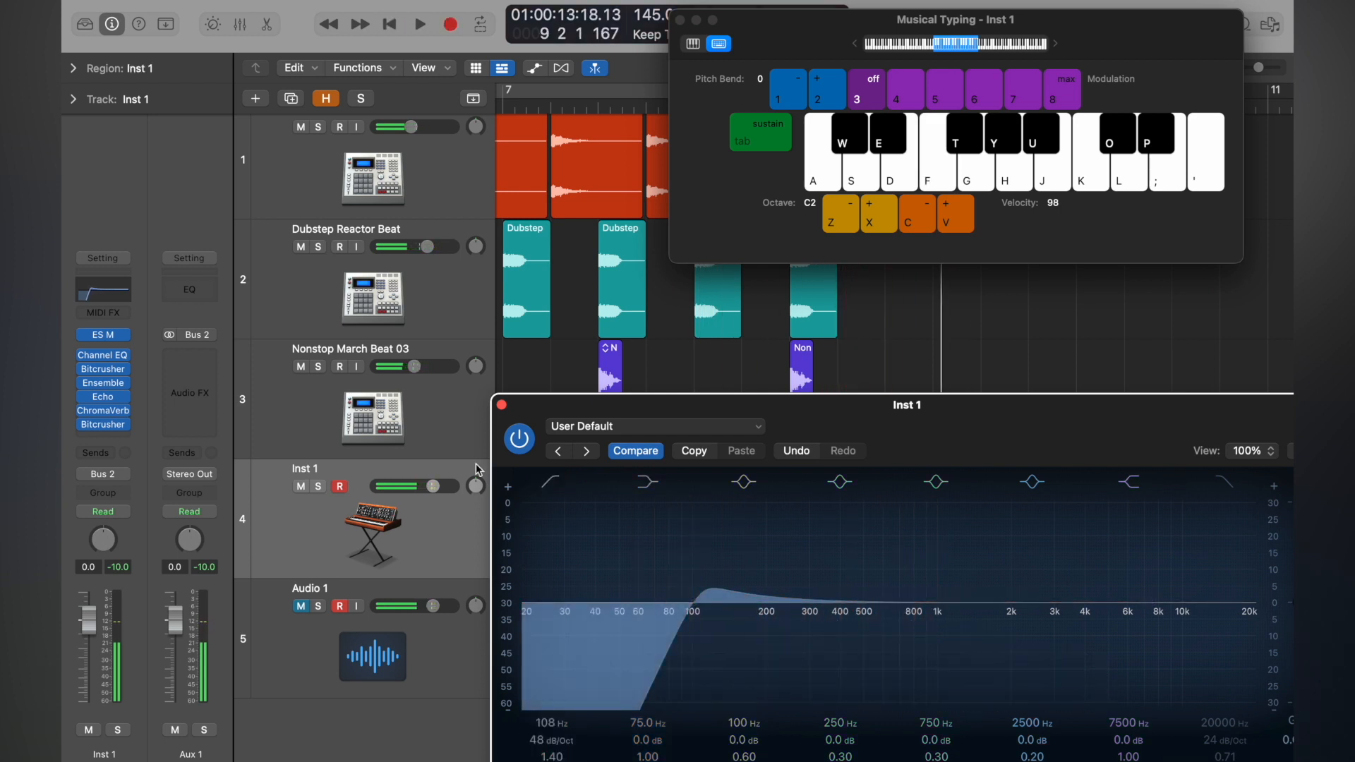
# - Close the Channel EQ and Musical Typing windows
pyautogui.click(502, 405)
pyautogui.keyDown('ctrl'); pyautogui.keyDown('alt'); pyautogui.click(786, 478); pyautogui.keyUp('alt'); pyautogui.keyUp('ctrl')
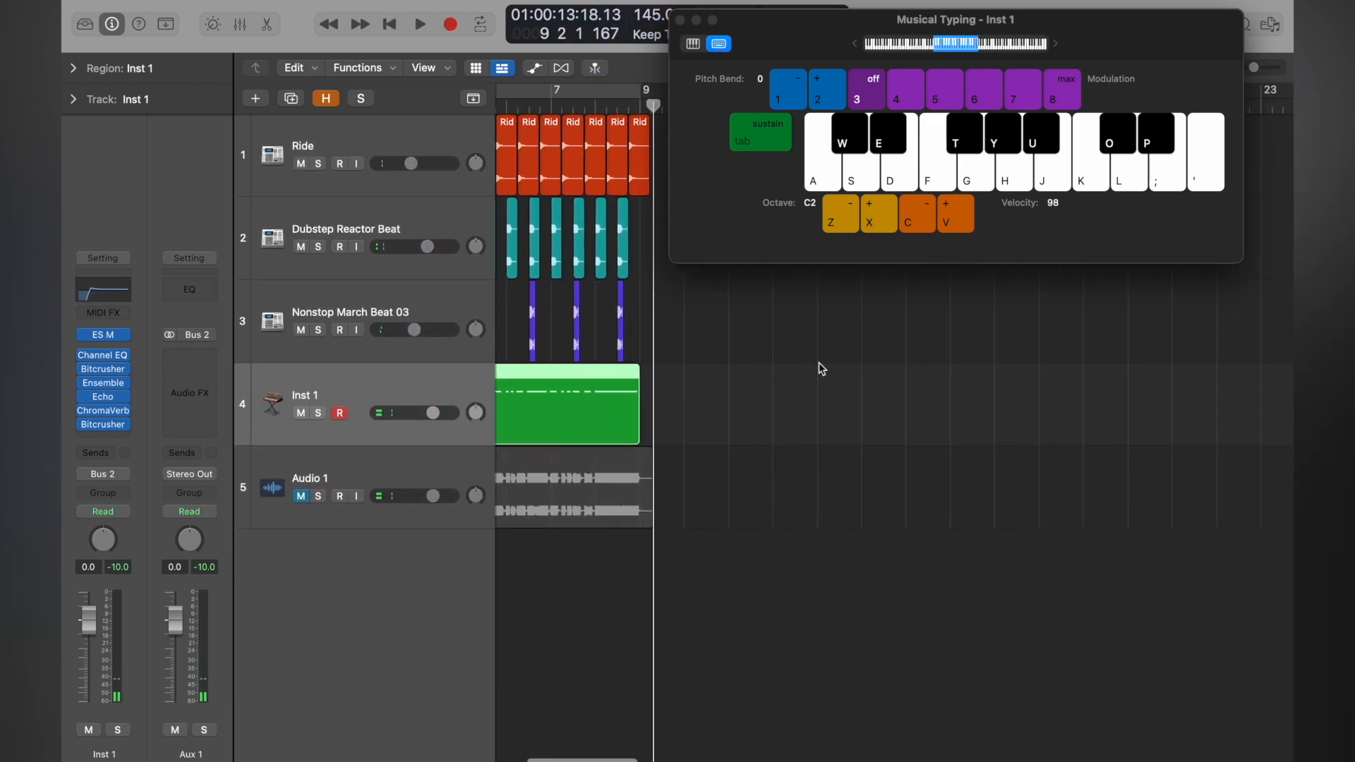
pyautogui.click(680, 20)
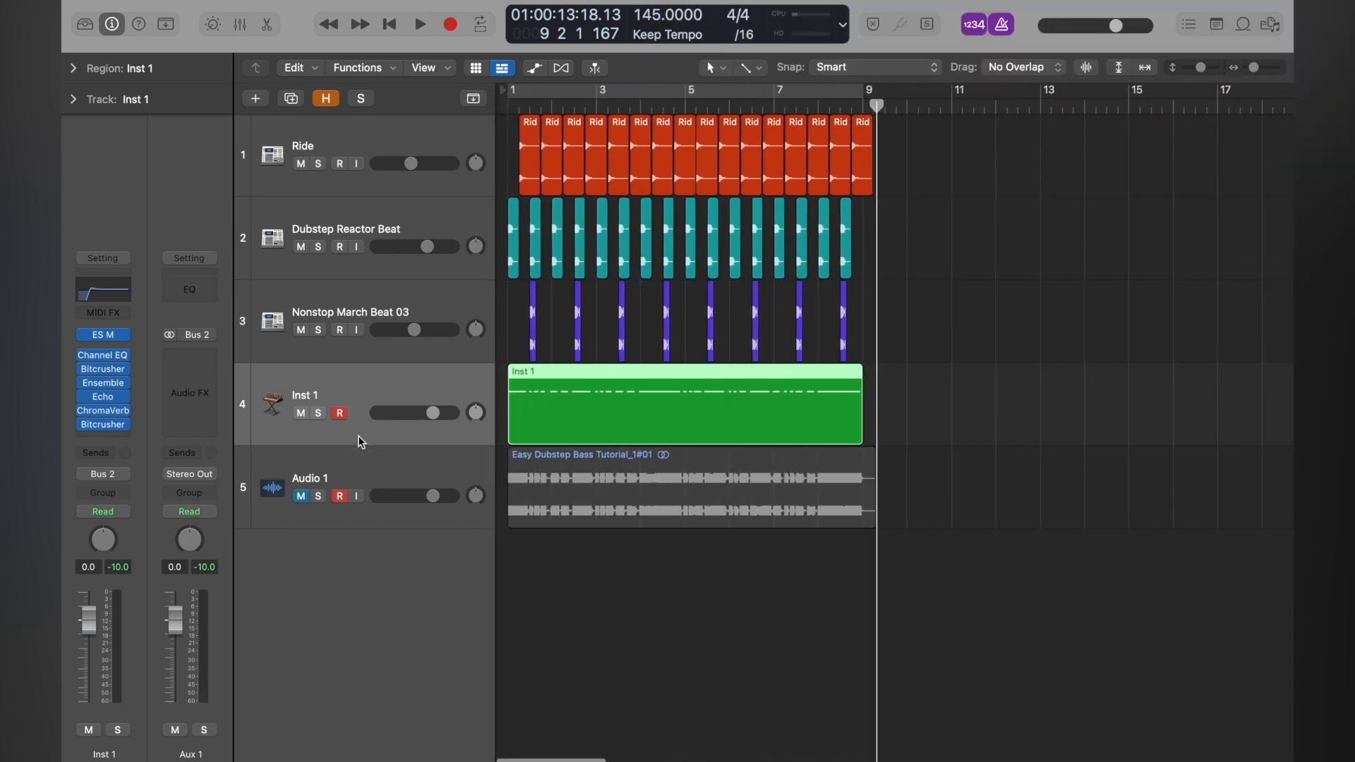
# - Solo Inst 1, play its recorded MIDI region from bar 1, and unsolo the track
pyautogui.click(318, 414)
pyautogui.press('super+Down')
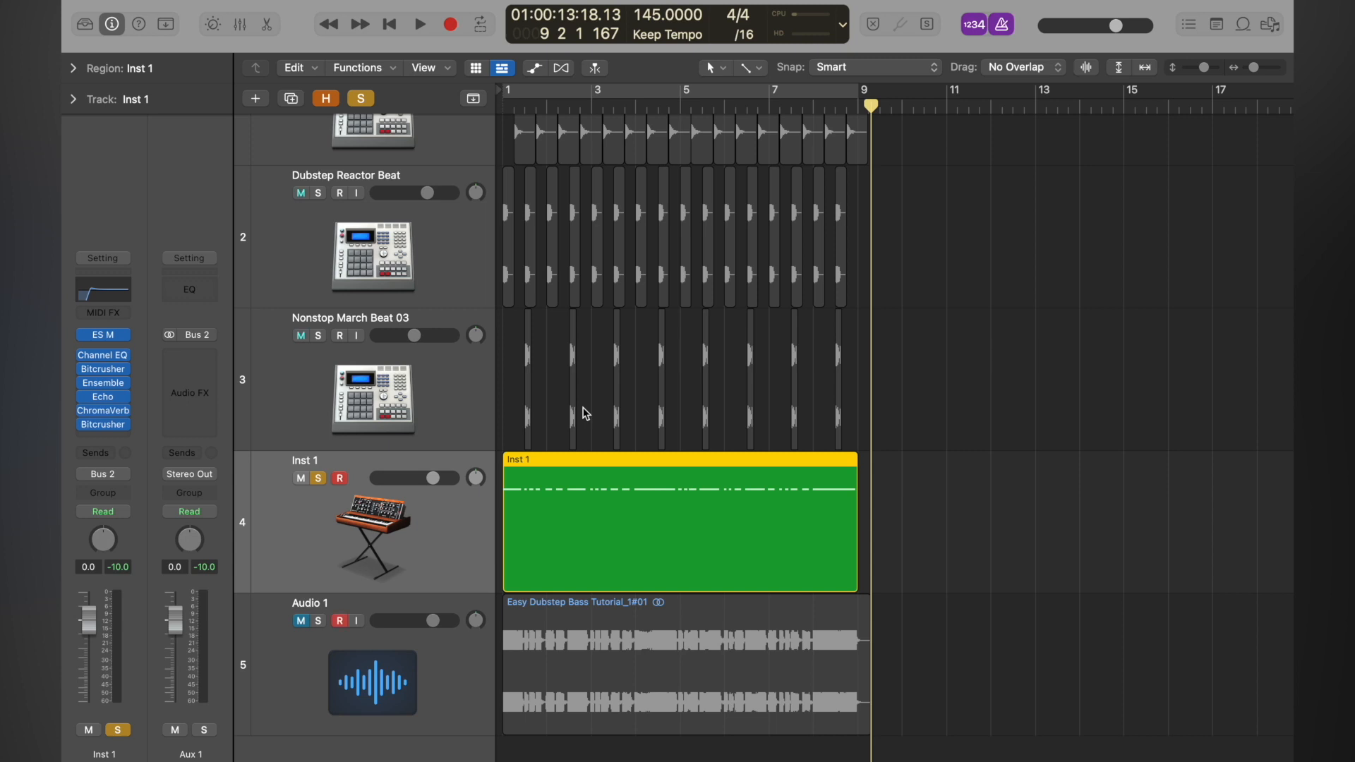
pyautogui.scroll(1, 507, 506)
pyautogui.click(502, 110)
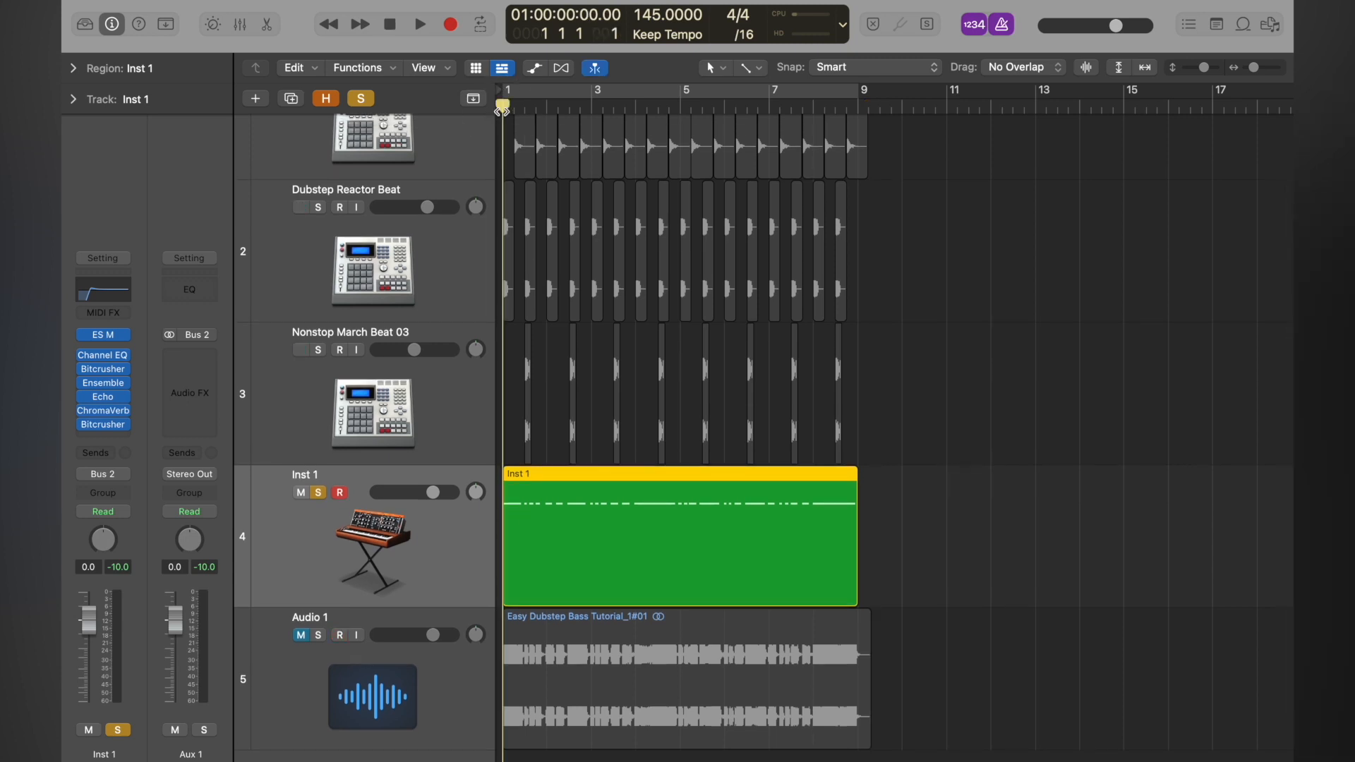
pyautogui.press('space')
pyautogui.press('space')
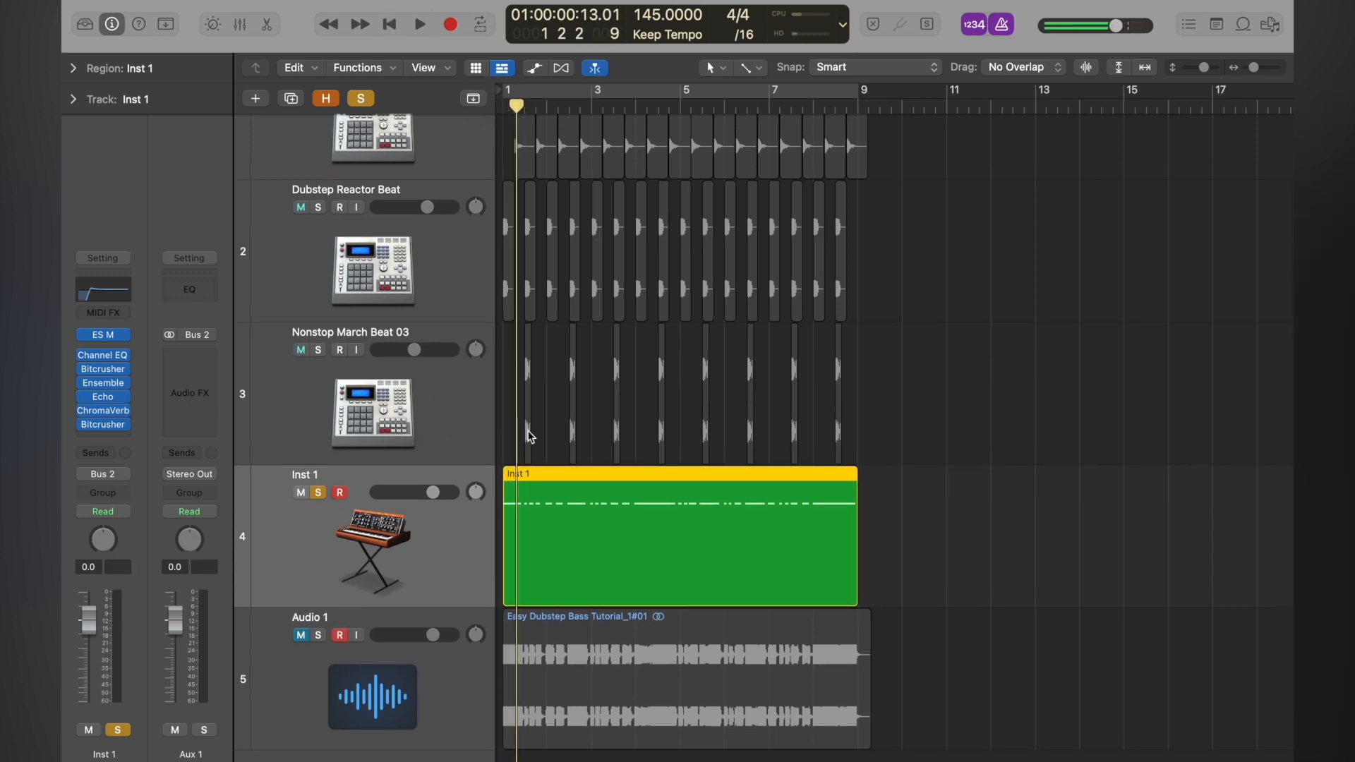
pyautogui.press('Return')
pyautogui.press('space')
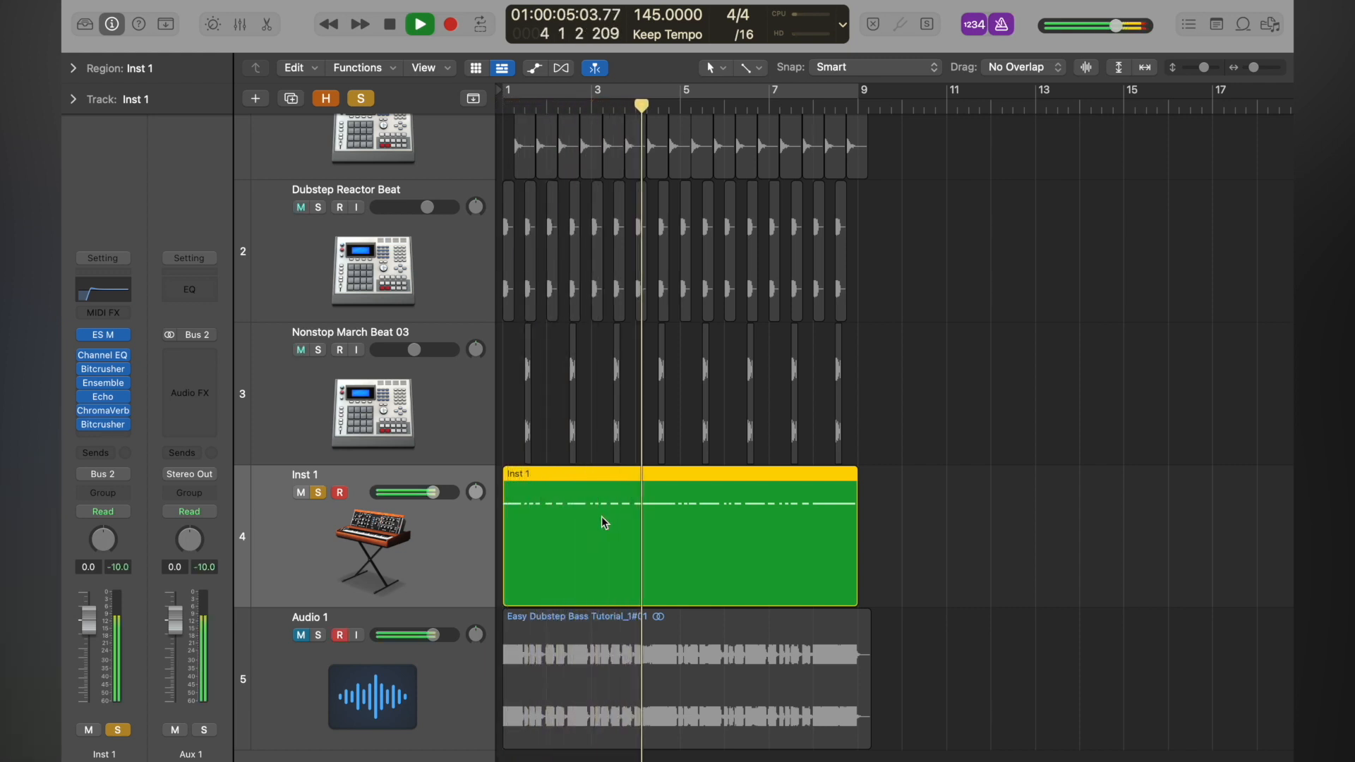
pyautogui.press('space')
pyautogui.click(317, 492)
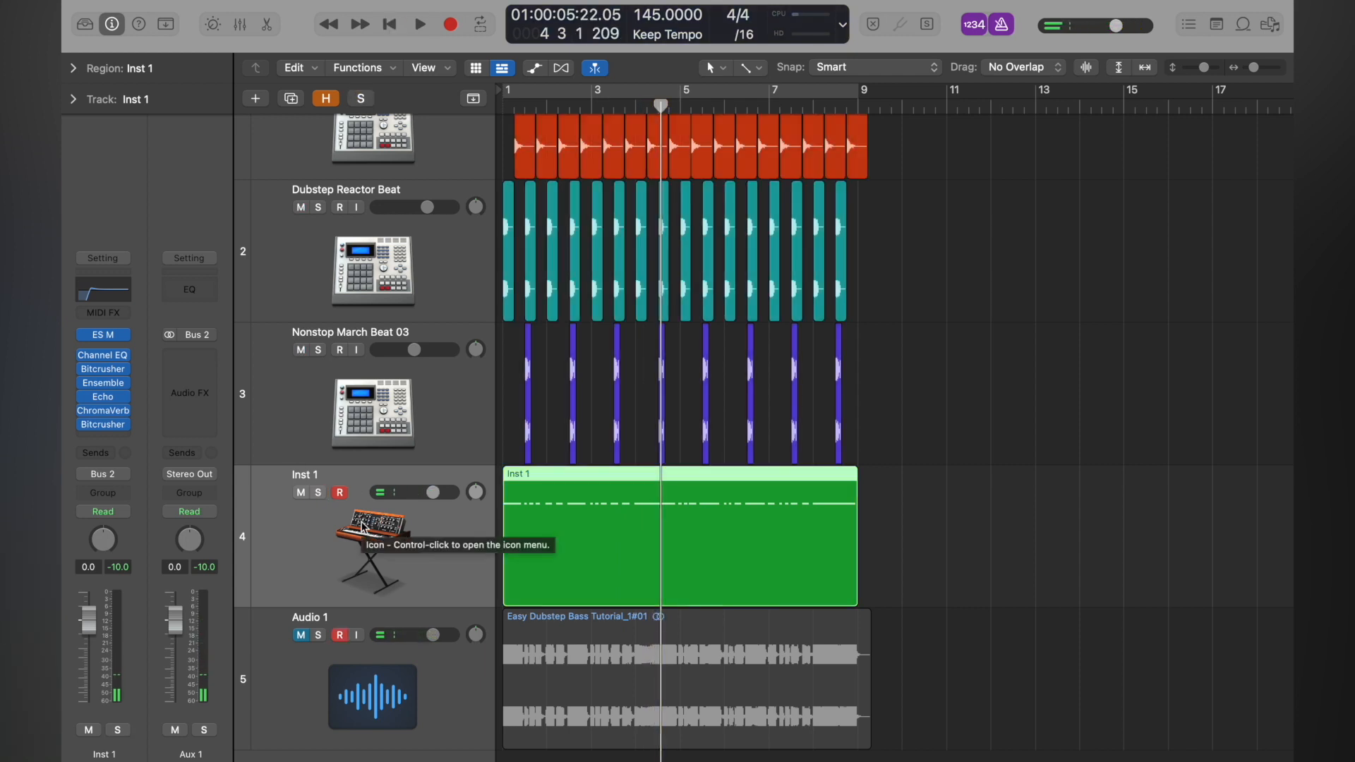
# - Examine the automation modes offered for Inst 1 with track automation shown, and hide the automation again
pyautogui.press('a')
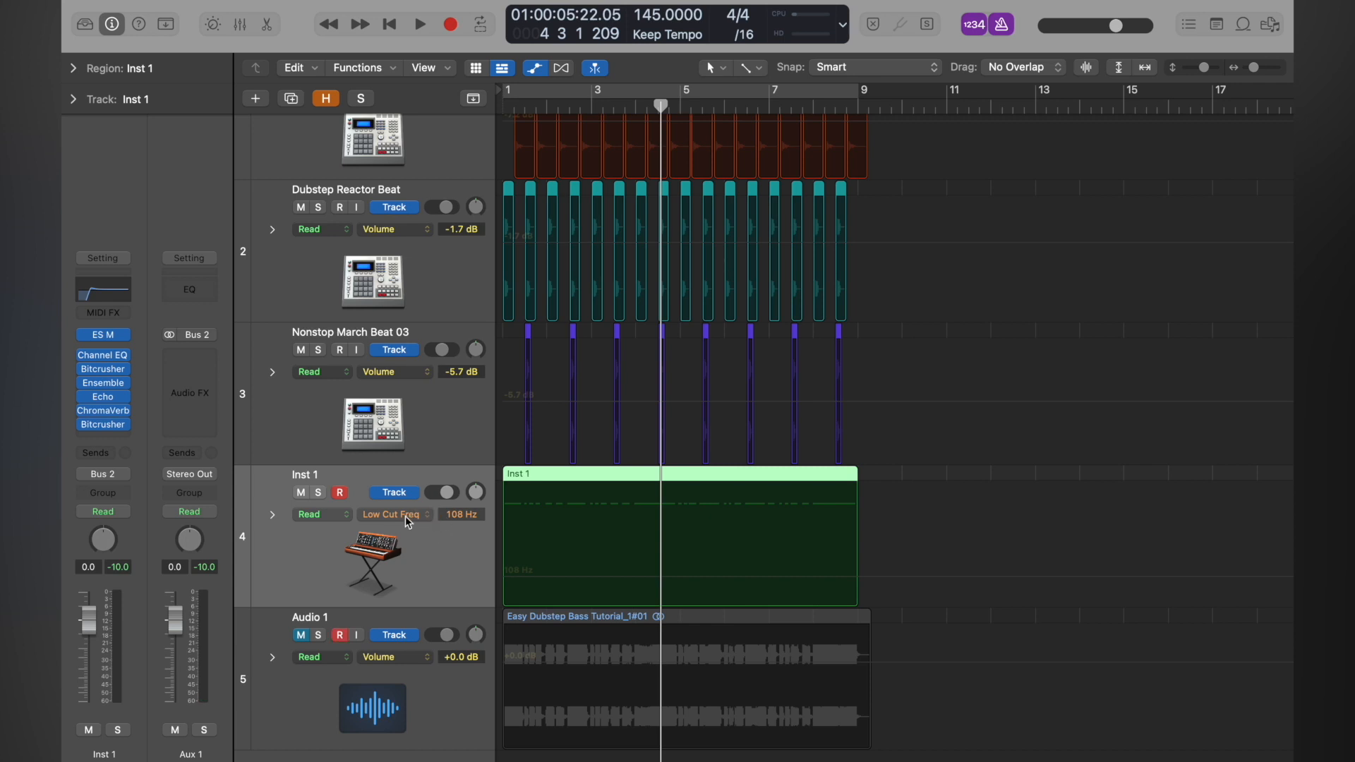
pyautogui.click(332, 515)
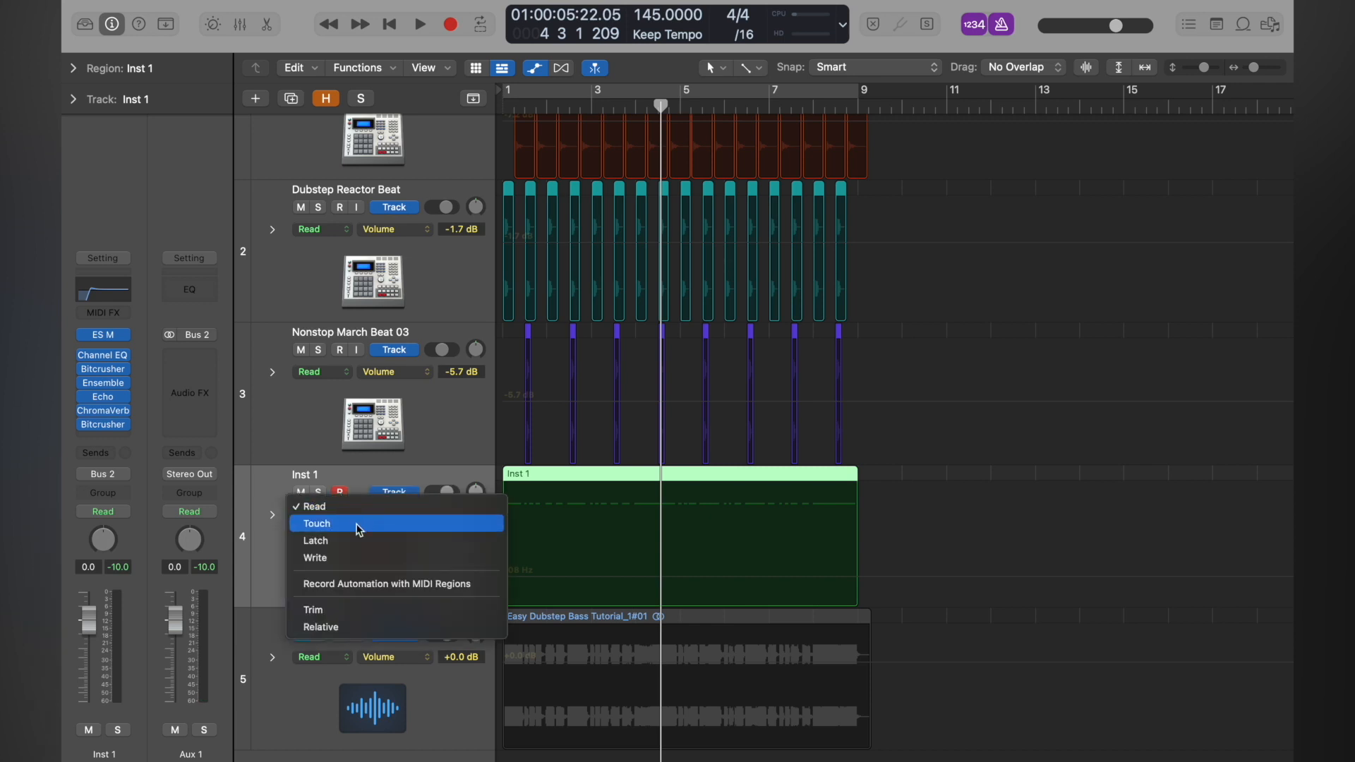
pyautogui.click(267, 561)
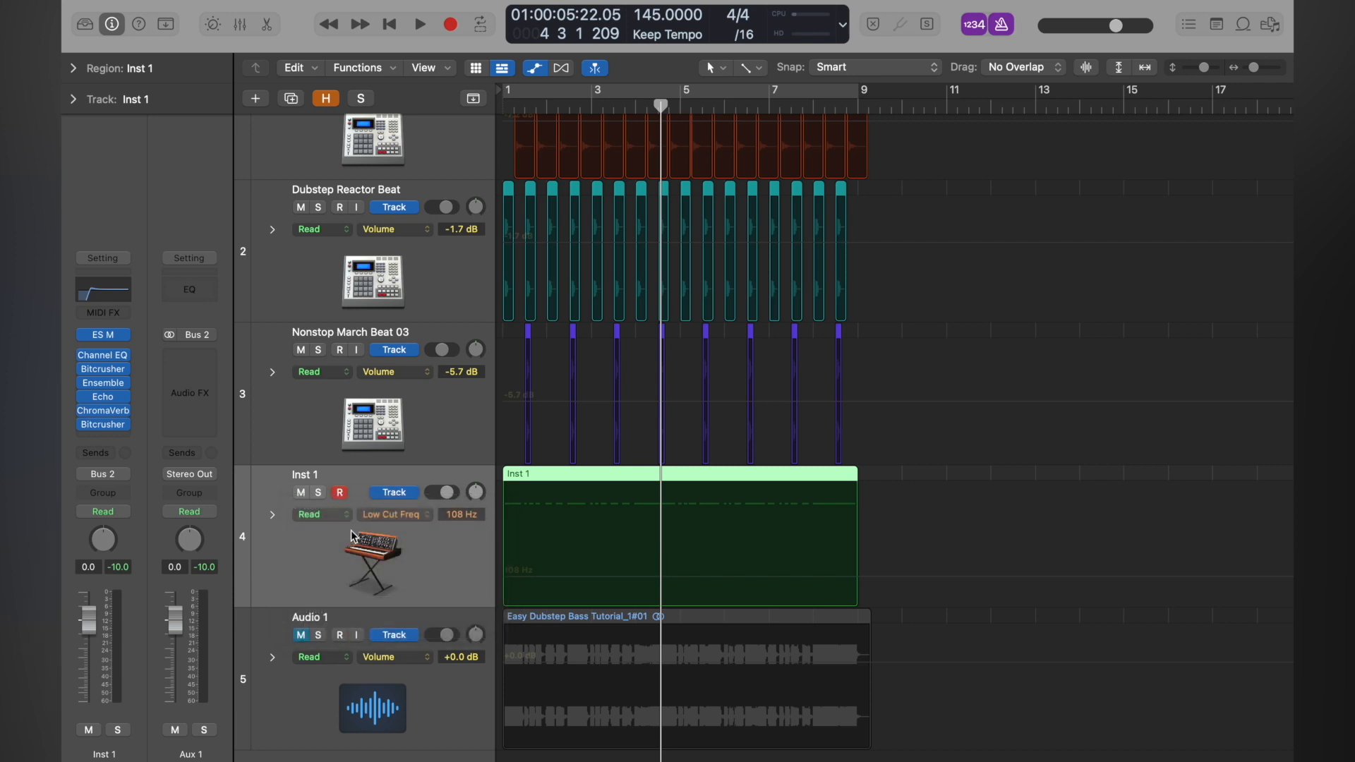
pyautogui.press('a')
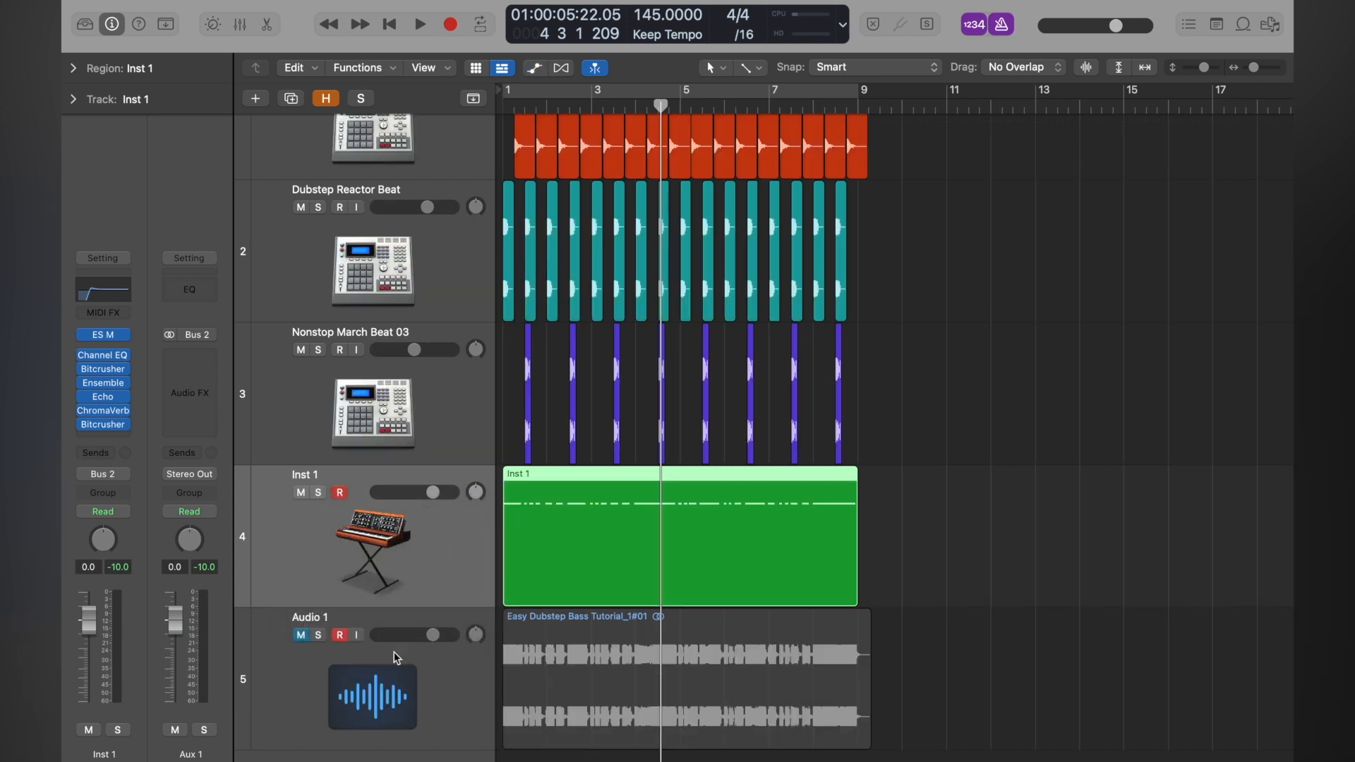
# - Solo Audio 1, mute Inst 1, and play the recorded audio region from bar 1
pyautogui.click(396, 657)
pyautogui.click(319, 636)
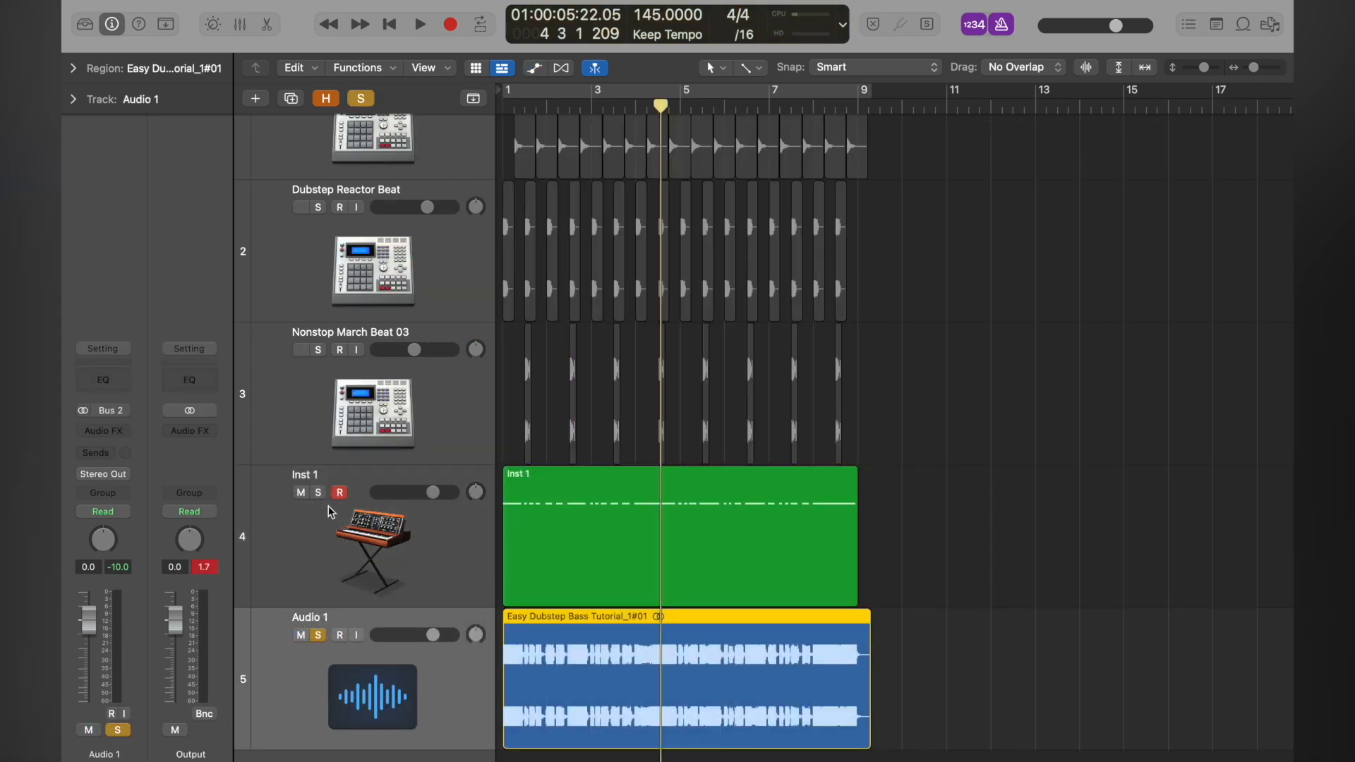
pyautogui.click(301, 492)
pyautogui.press('Return')
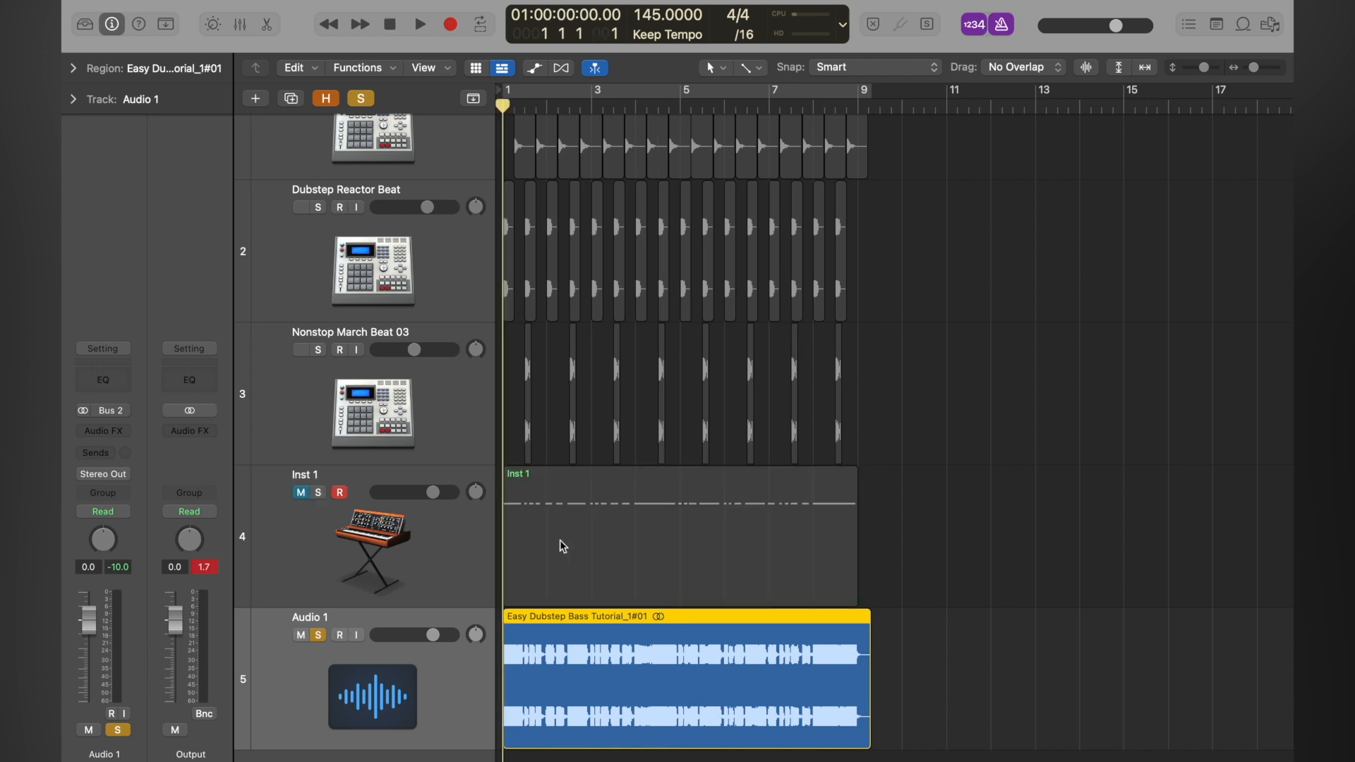
pyautogui.press('space')
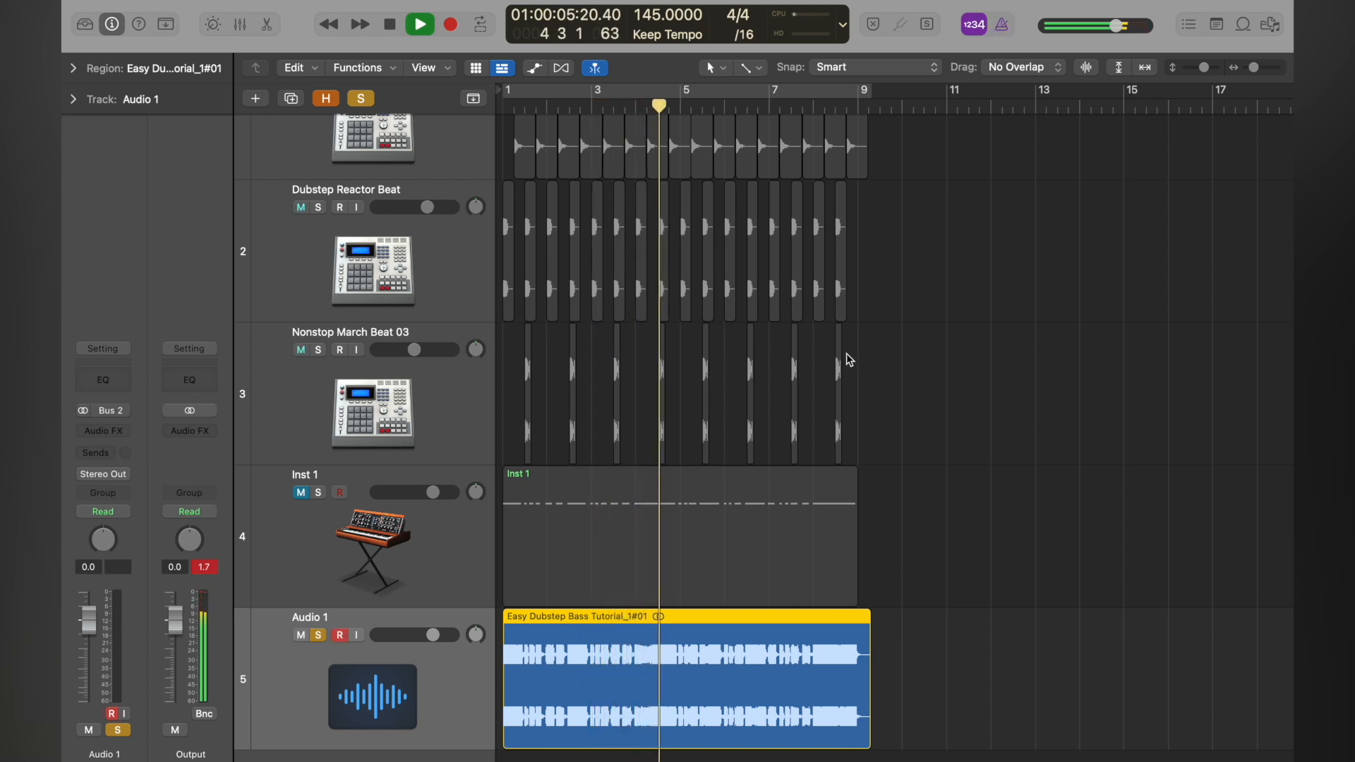
pyautogui.press('space')
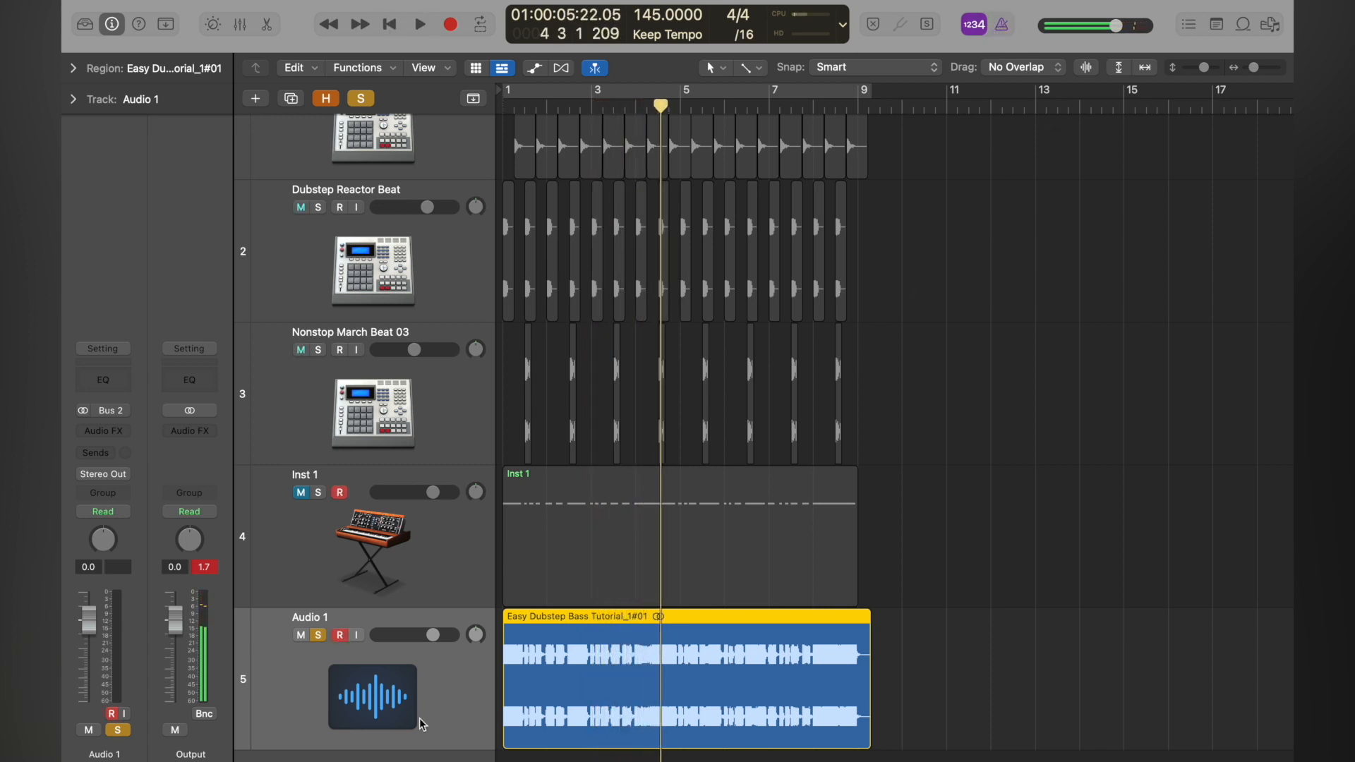
# - Unsolo Audio 1 and leave both Audio 1 and Inst 1 unmuted
pyautogui.click(301, 634)
pyautogui.click(318, 635)
pyautogui.click(301, 492)
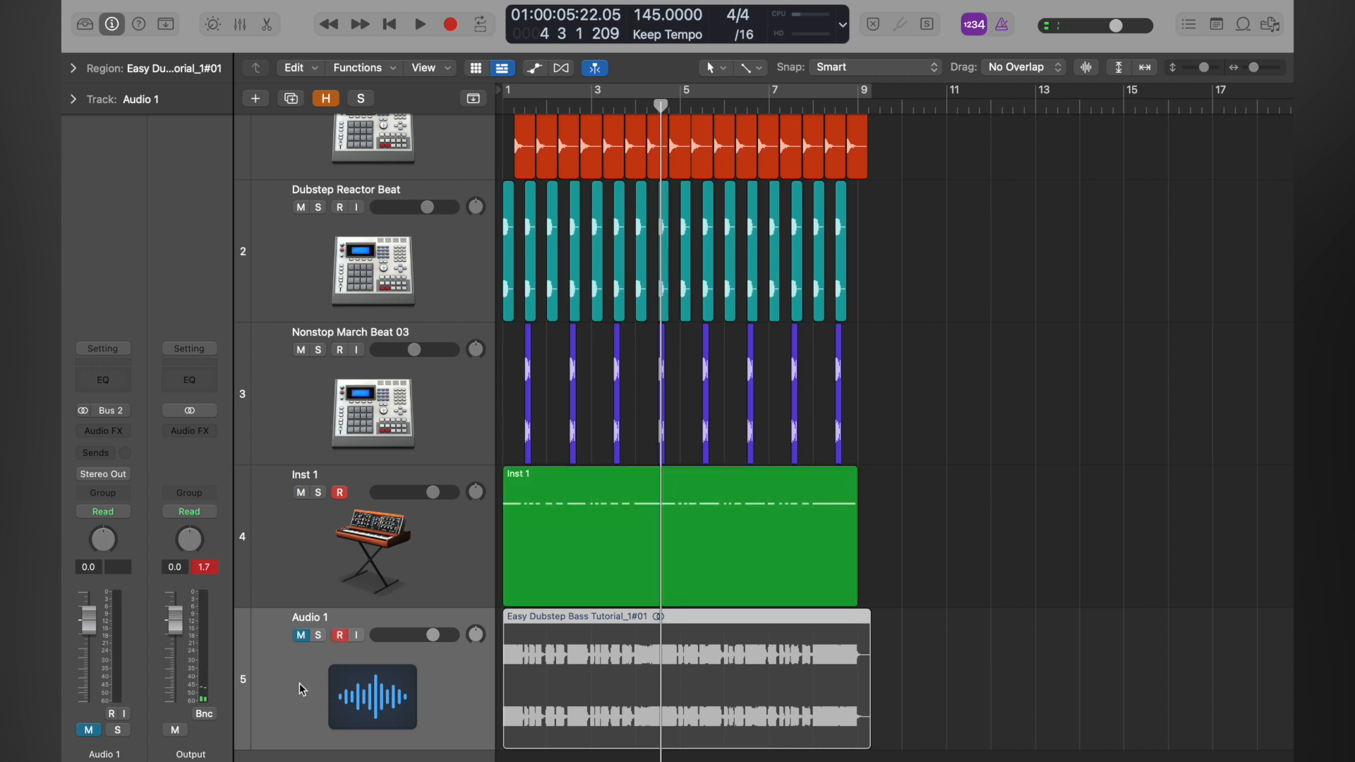
pyautogui.click(301, 635)
pyautogui.scroll(-8, 397, 518)
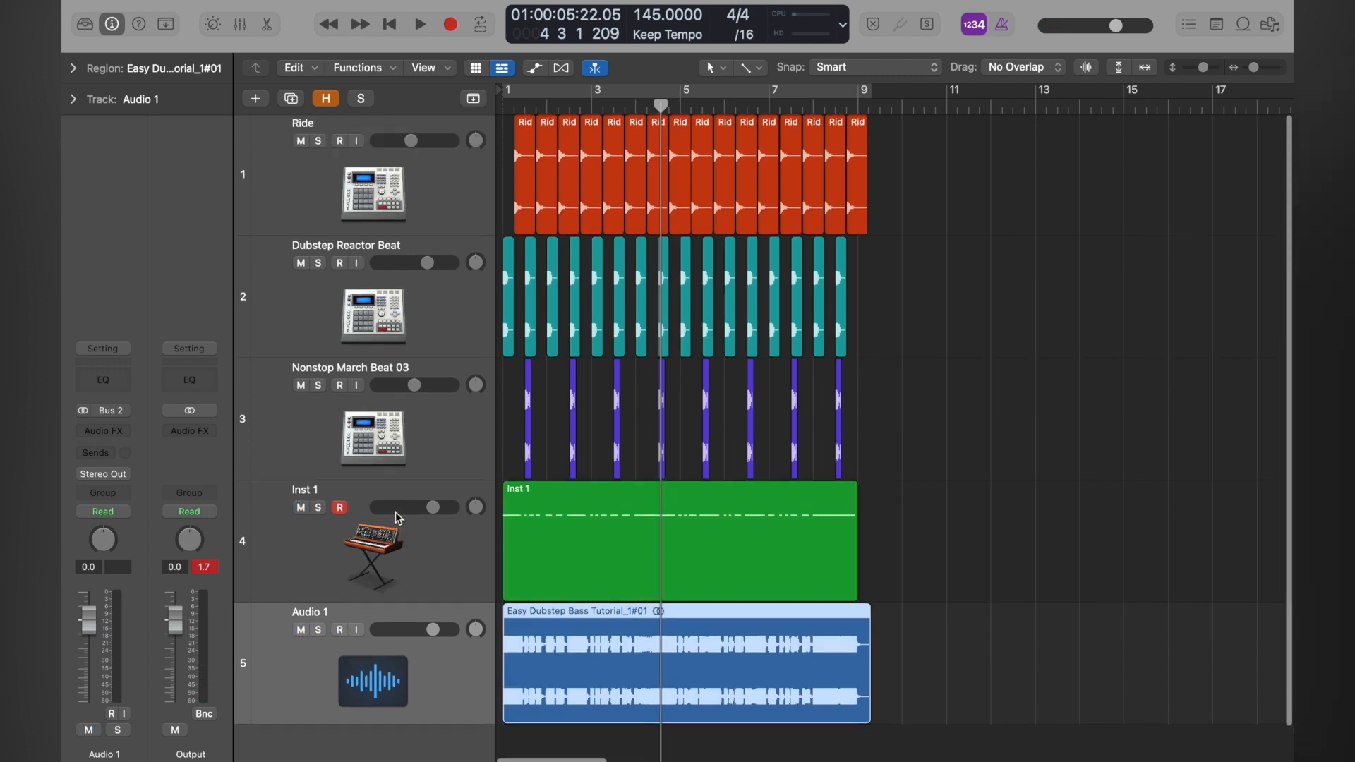
pyautogui.hscroll(10, 397, 518)
pyautogui.hscroll(-10, 397, 518)
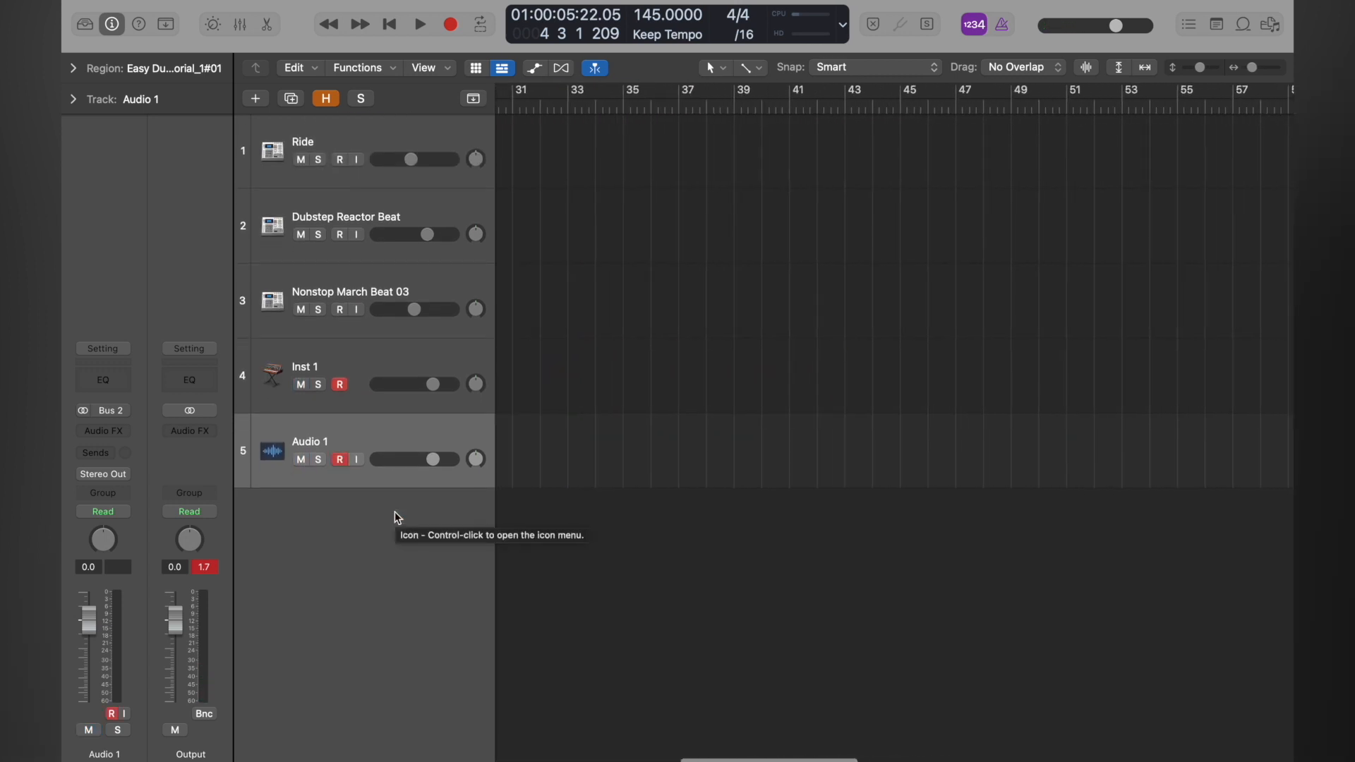
# - Mute Inst 1 and duplicate it with its settings and MIDI region as an unmuted track directly below
pyautogui.click(347, 360)
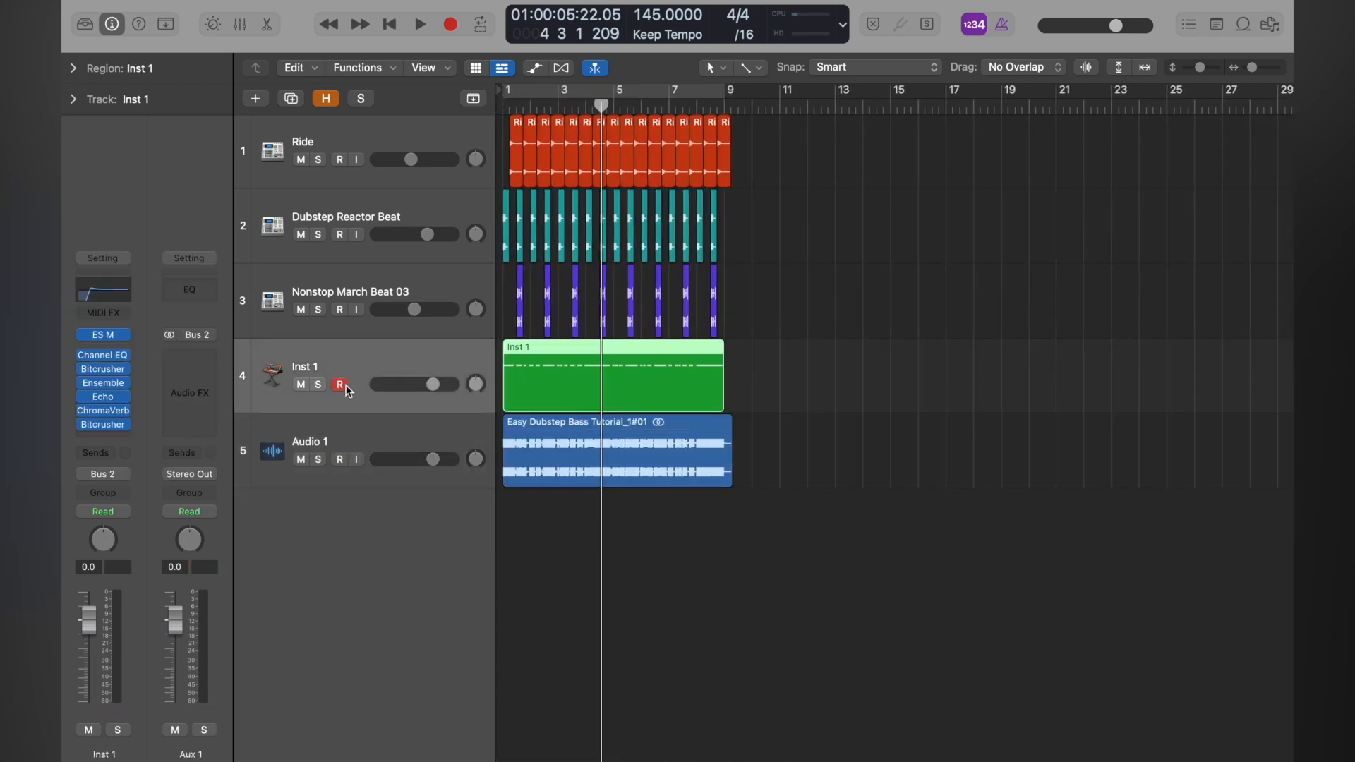
pyautogui.click(301, 386)
pyautogui.press('super+d')
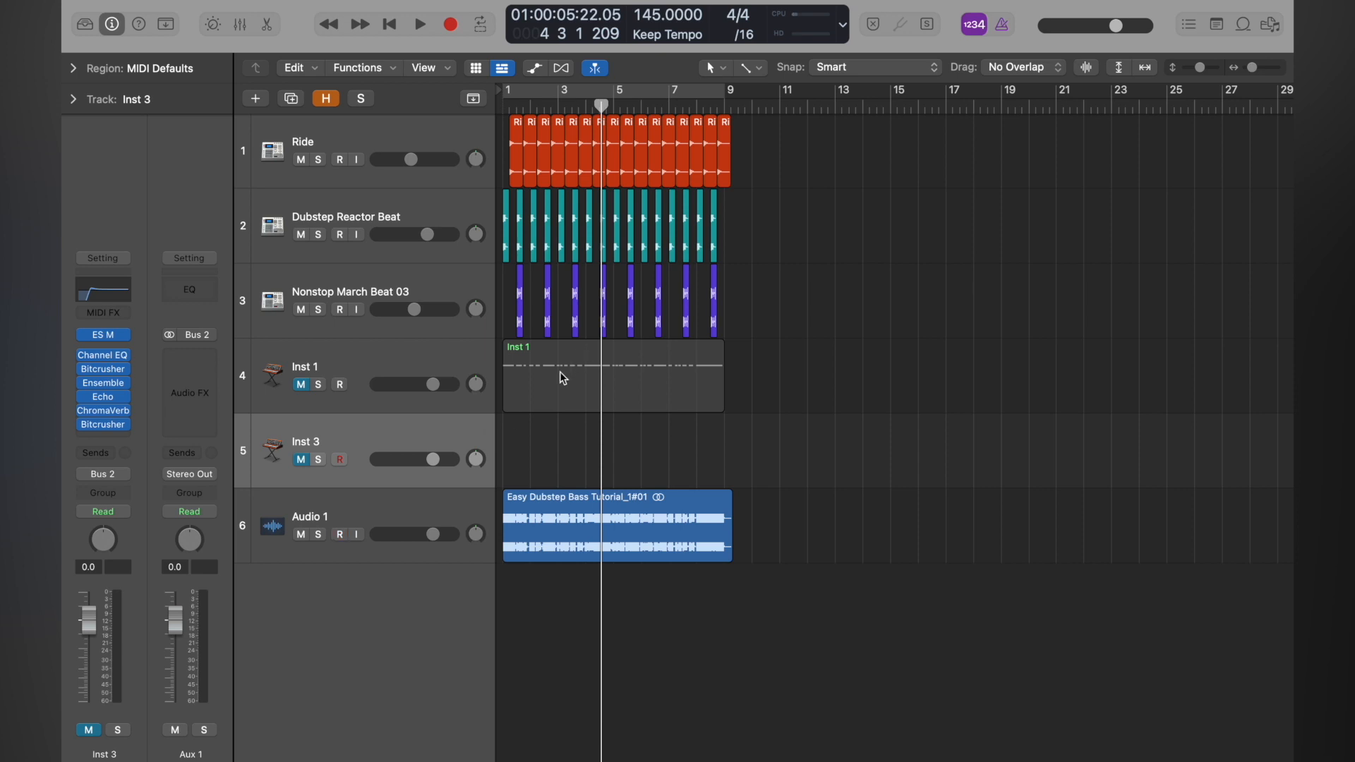
pyautogui.moveTo(563, 377); pyautogui.dragTo(557, 449)
pyautogui.click(302, 459)
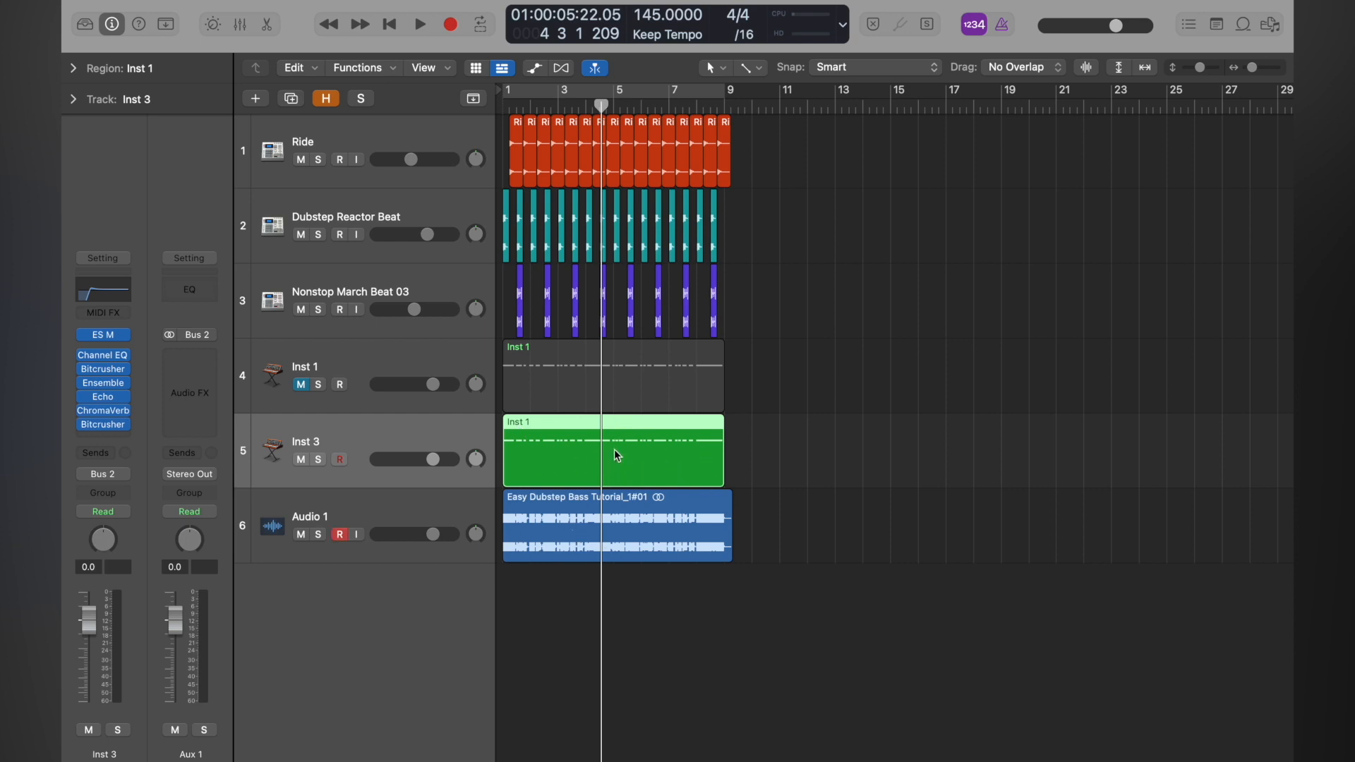
# - Load the user channel strip setting Sub Bass from the Library onto the duplicated track Inst 3, and hide the Library
pyautogui.press('y')
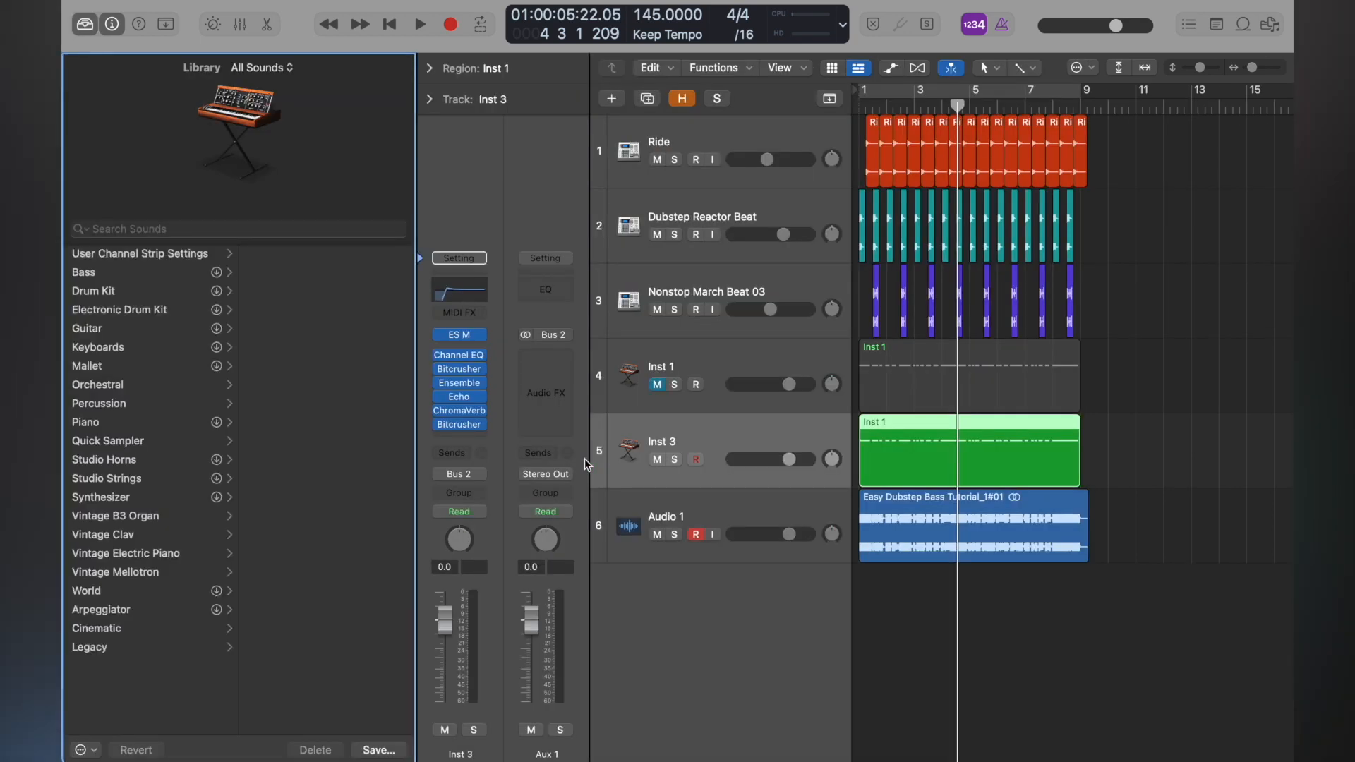
pyautogui.click(196, 256)
pyautogui.scroll(-15, 358, 432)
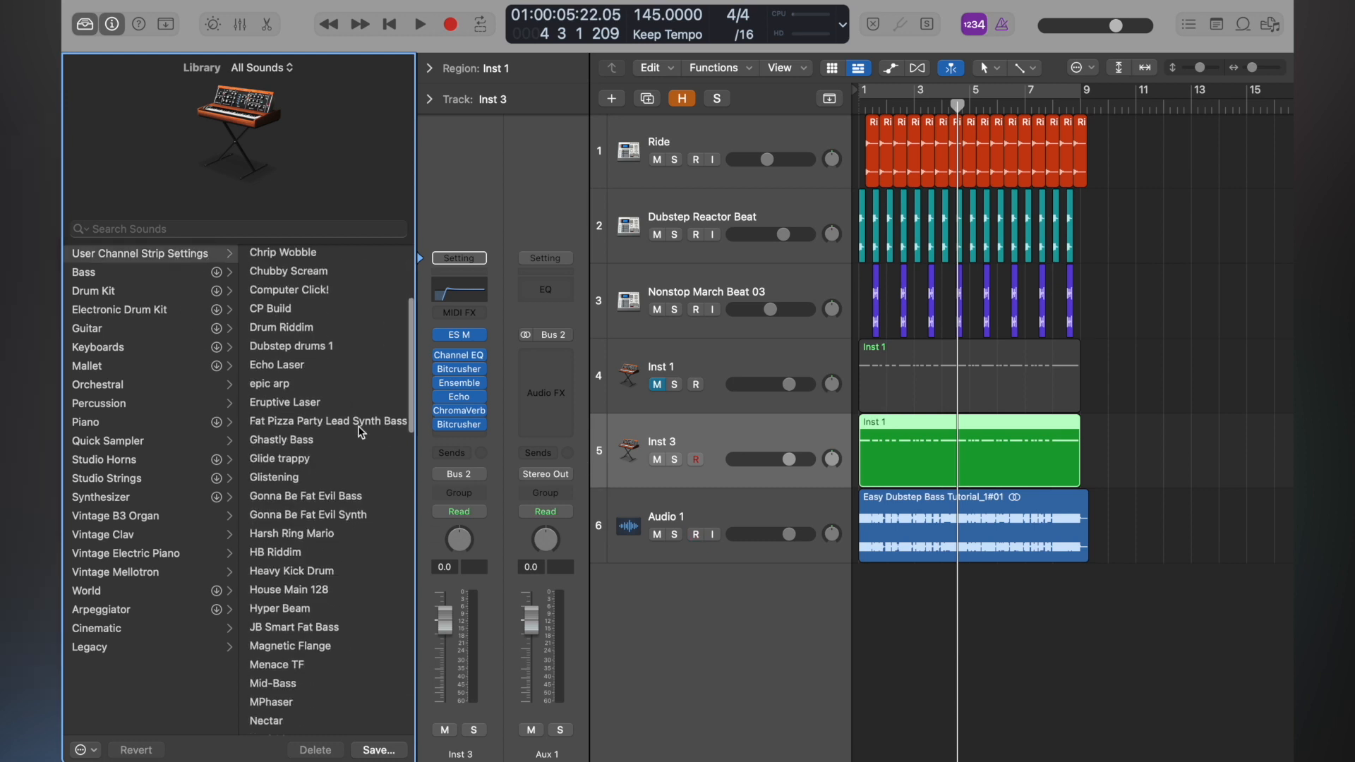
pyautogui.scroll(-8, 361, 432)
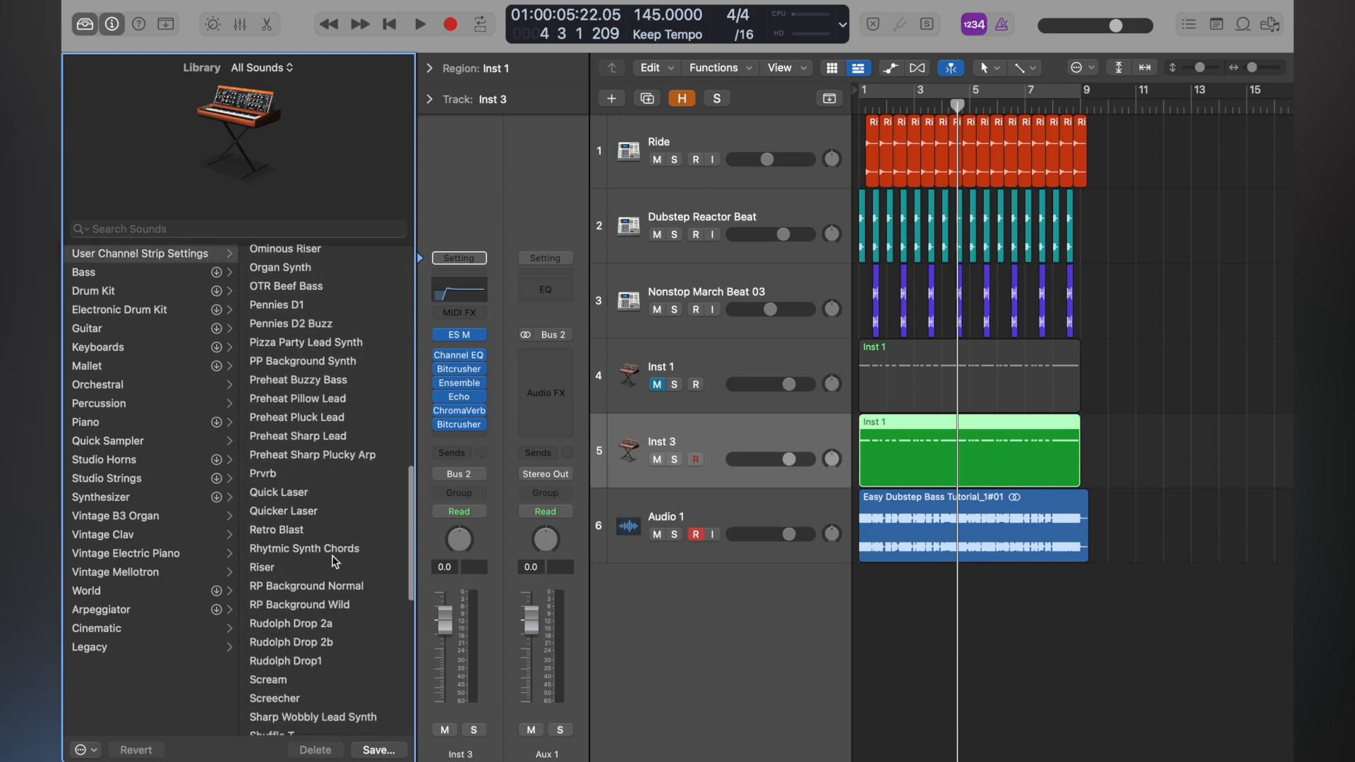
pyautogui.scroll(-3, 344, 656)
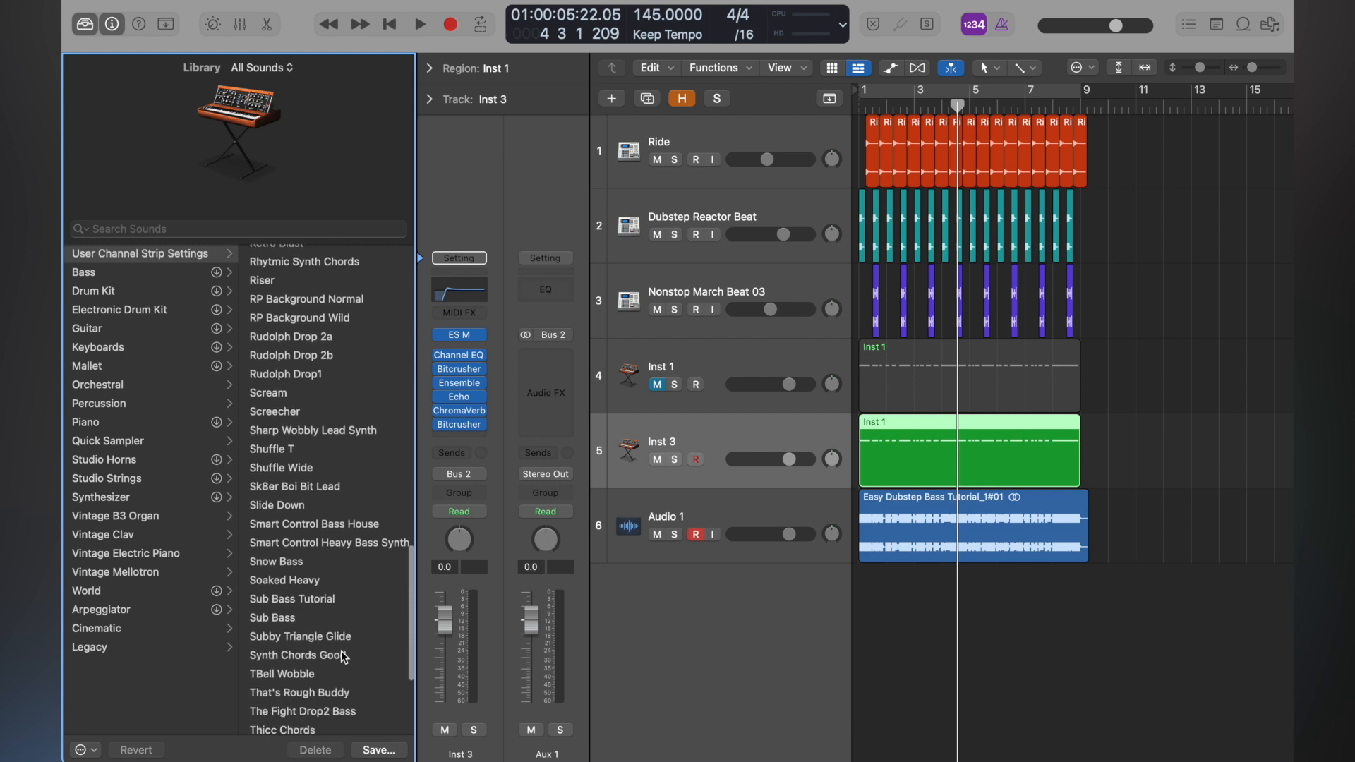
pyautogui.click(336, 619)
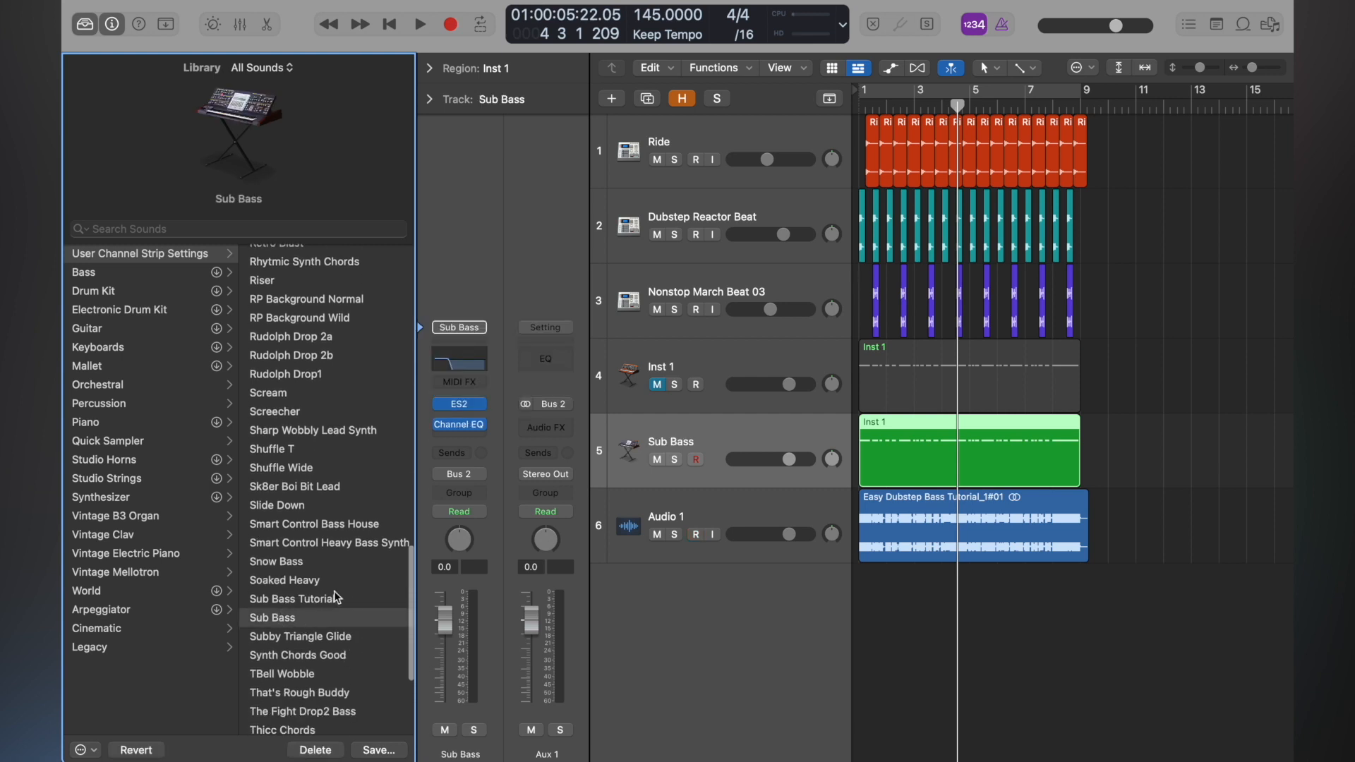
pyautogui.press('y')
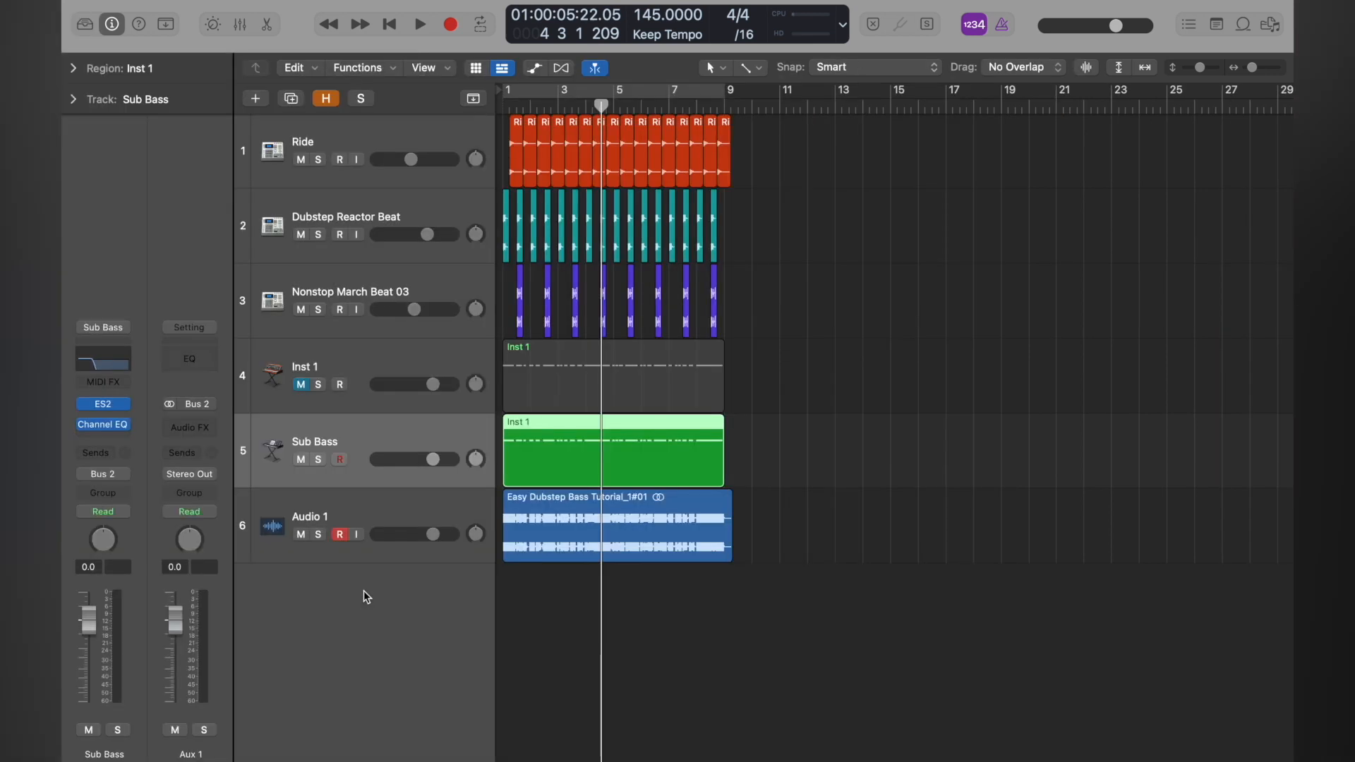
# - Play the start of the arrangement from bar 1 to hear the Sub Bass layer, and stop
pyautogui.press('Return')
pyautogui.press('space')
pyautogui.press('space')
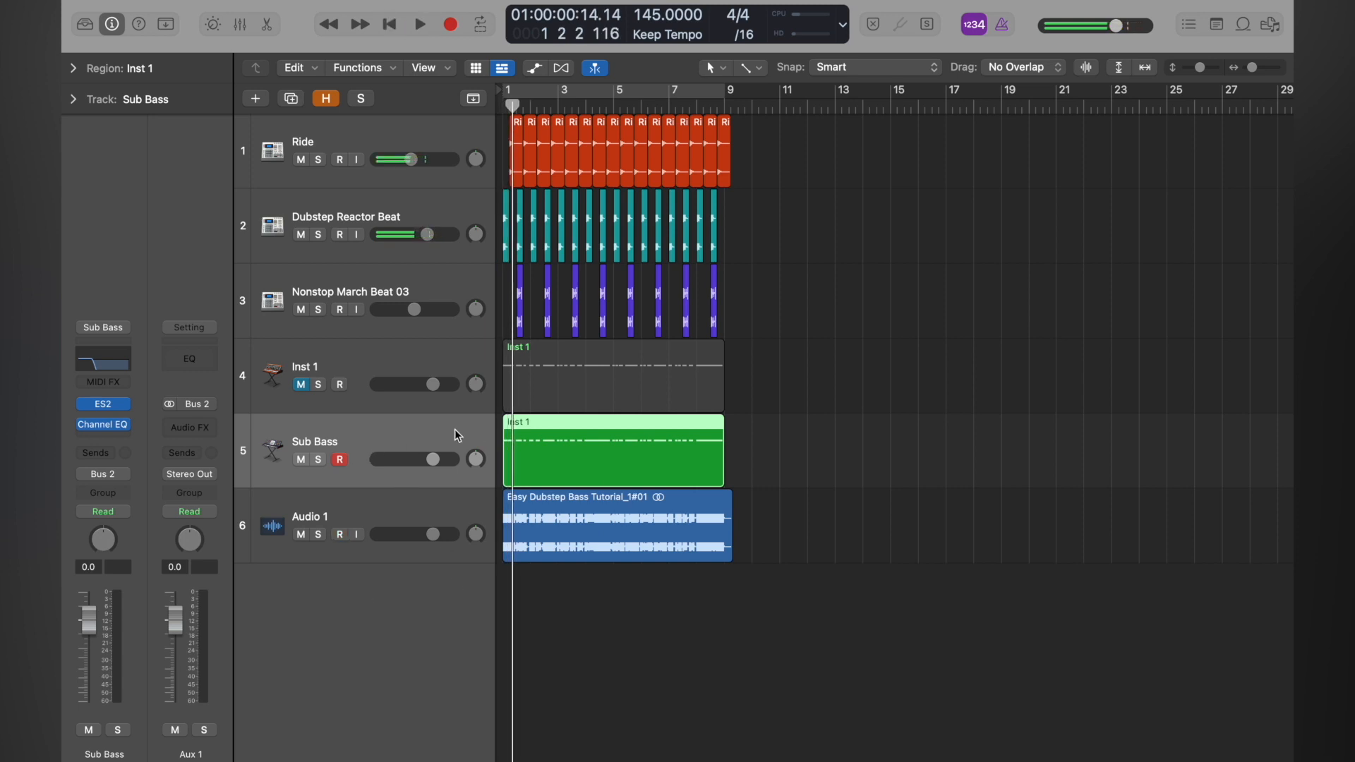
# - Open the Sub Bass MIDI region in the Piano Roll, return the playhead to bar 1 and inspect where the first note starts
pyautogui.scroll(4, 494, 442)
pyautogui.scroll(5, 494, 442)
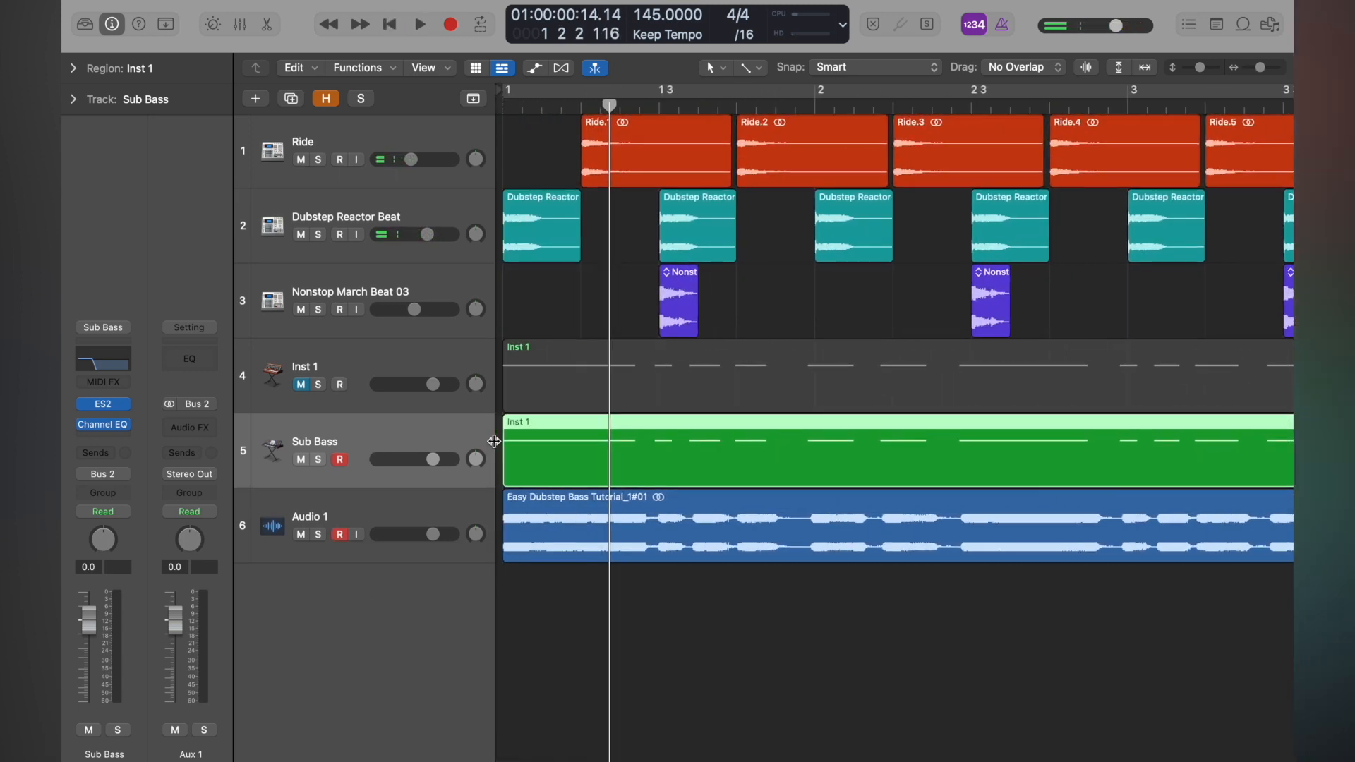
pyautogui.doubleClick(591, 454)
pyautogui.hscroll(-6, 593, 460)
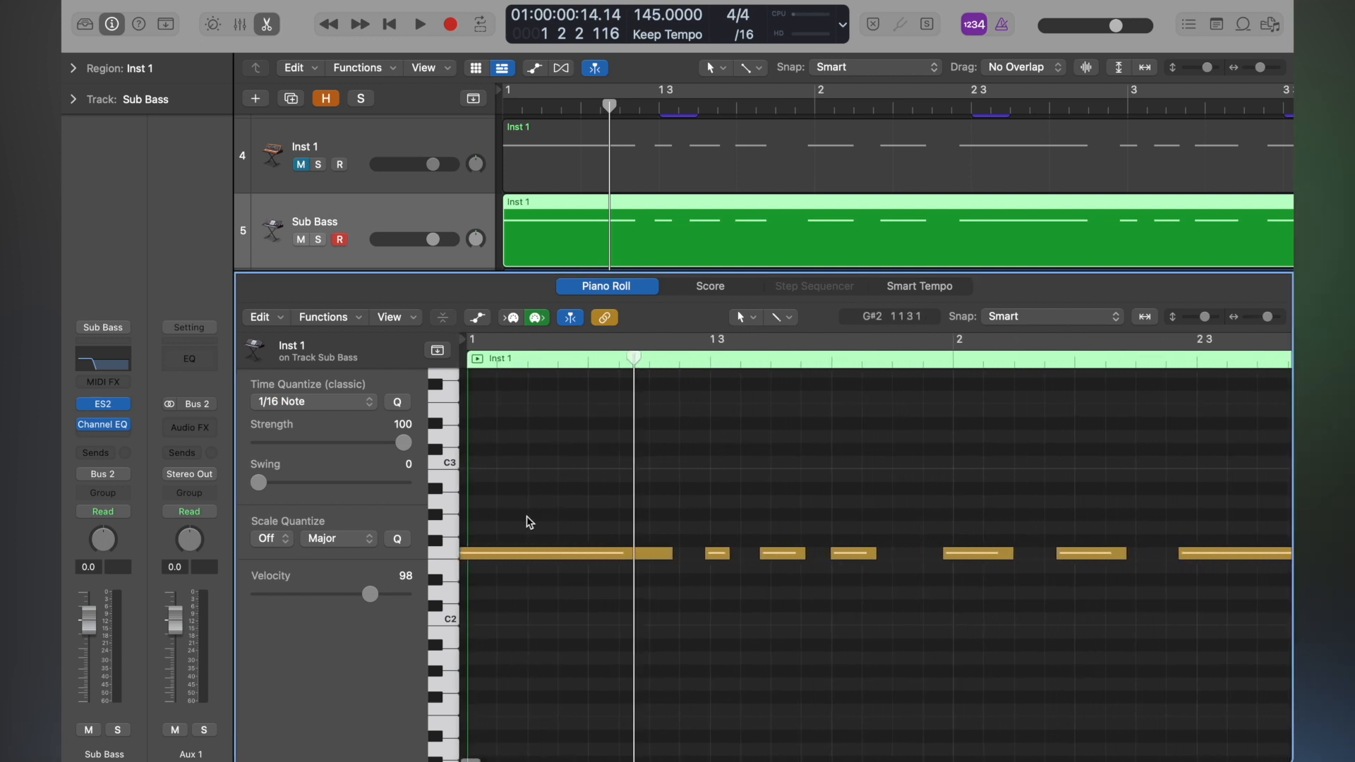
pyautogui.scroll(-1, 526, 558)
pyautogui.click(528, 540)
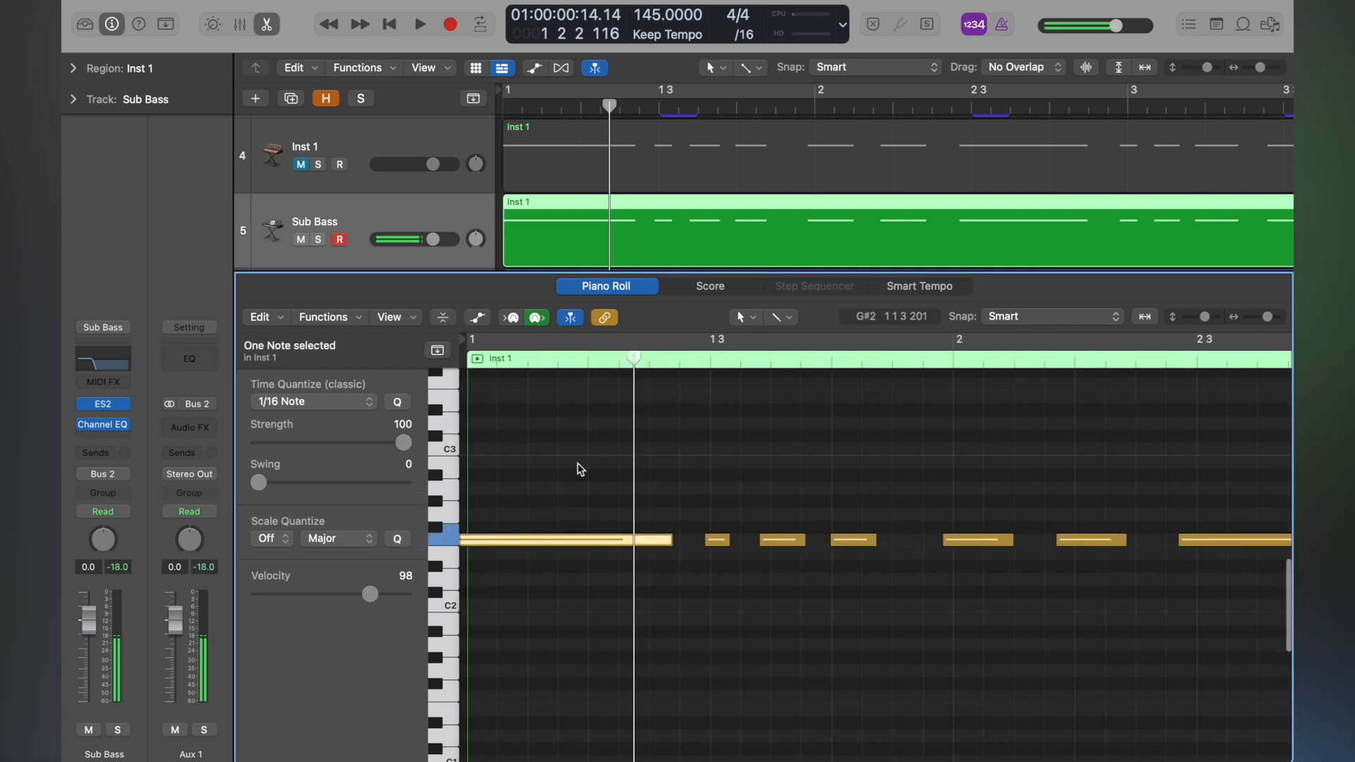
pyautogui.moveTo(633, 358); pyautogui.dragTo(469, 348)
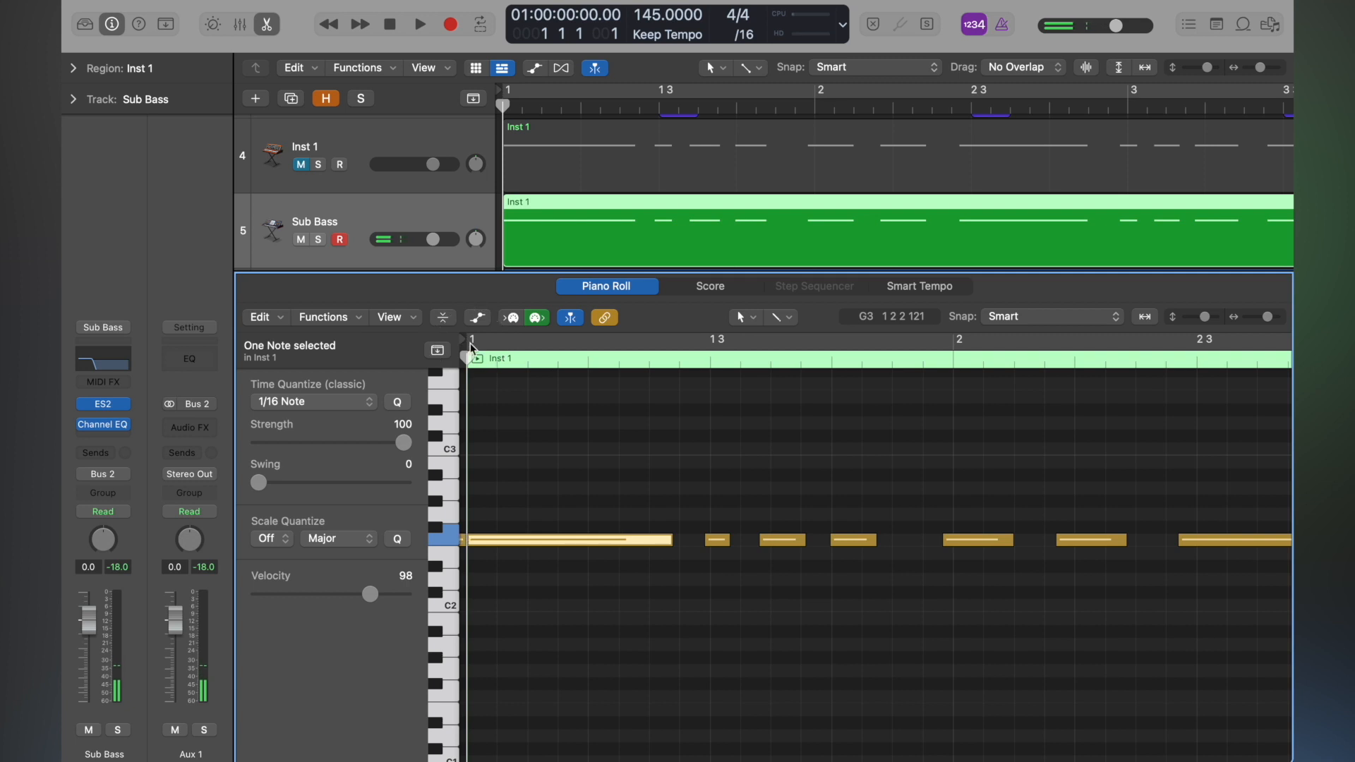
pyautogui.scroll(5, 462, 540)
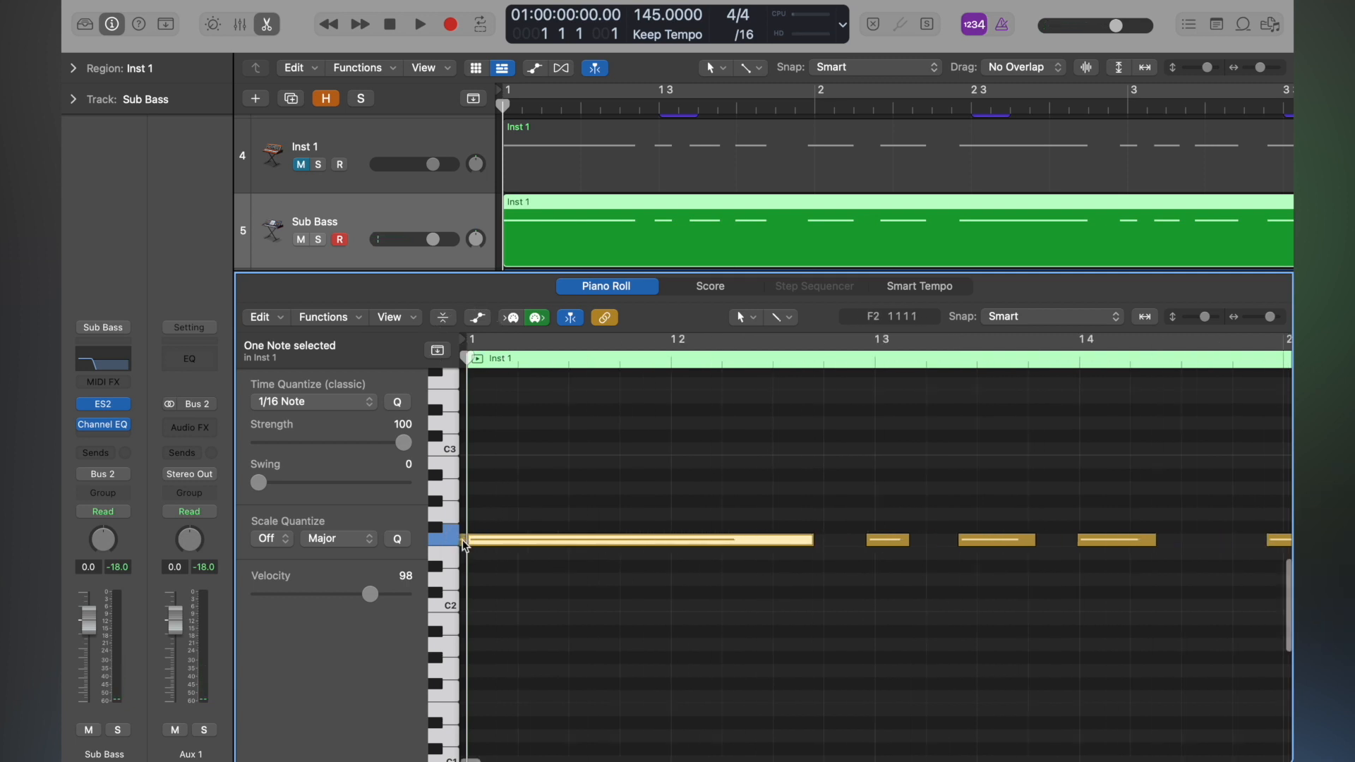
pyautogui.click(461, 558)
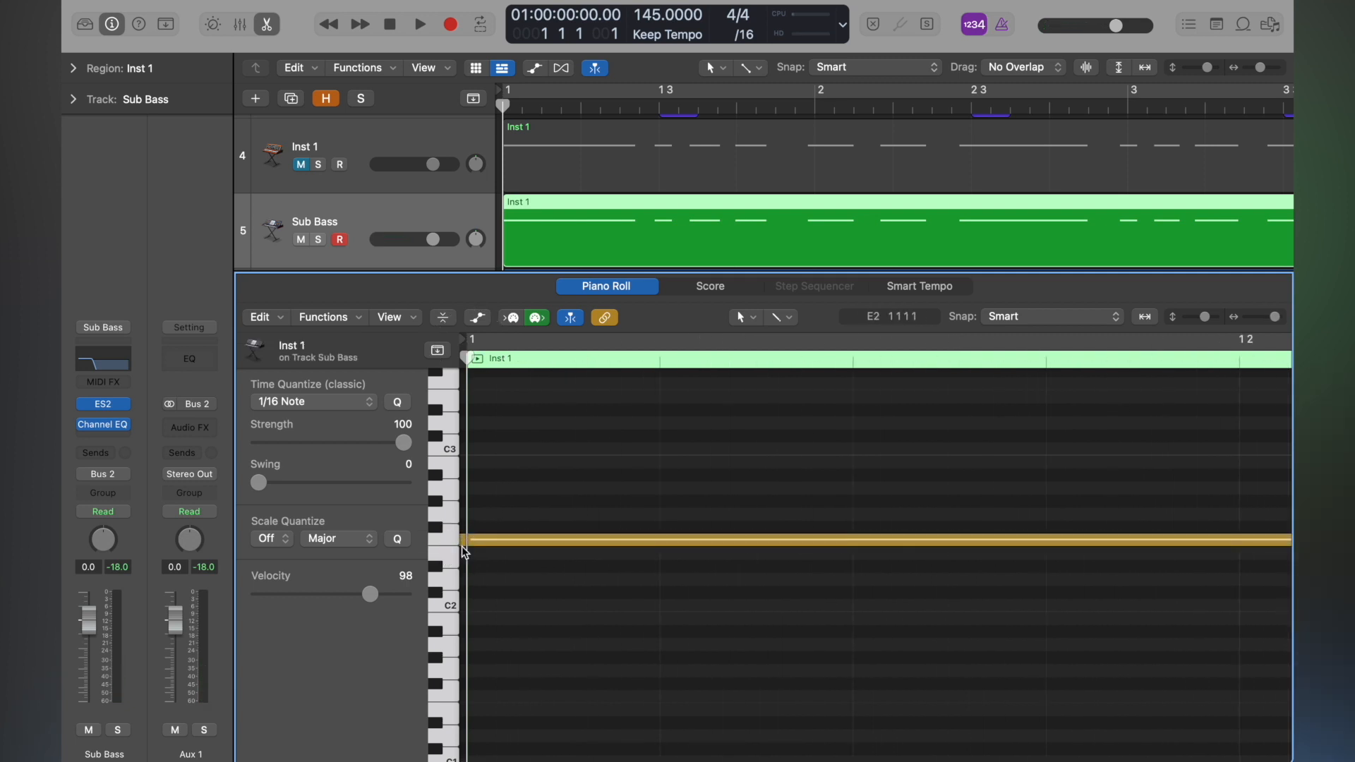
# - Transpose all notes of the Sub Bass region down 24 semitones to F0 and close the Piano Roll
pyautogui.scroll(-8, 516, 547)
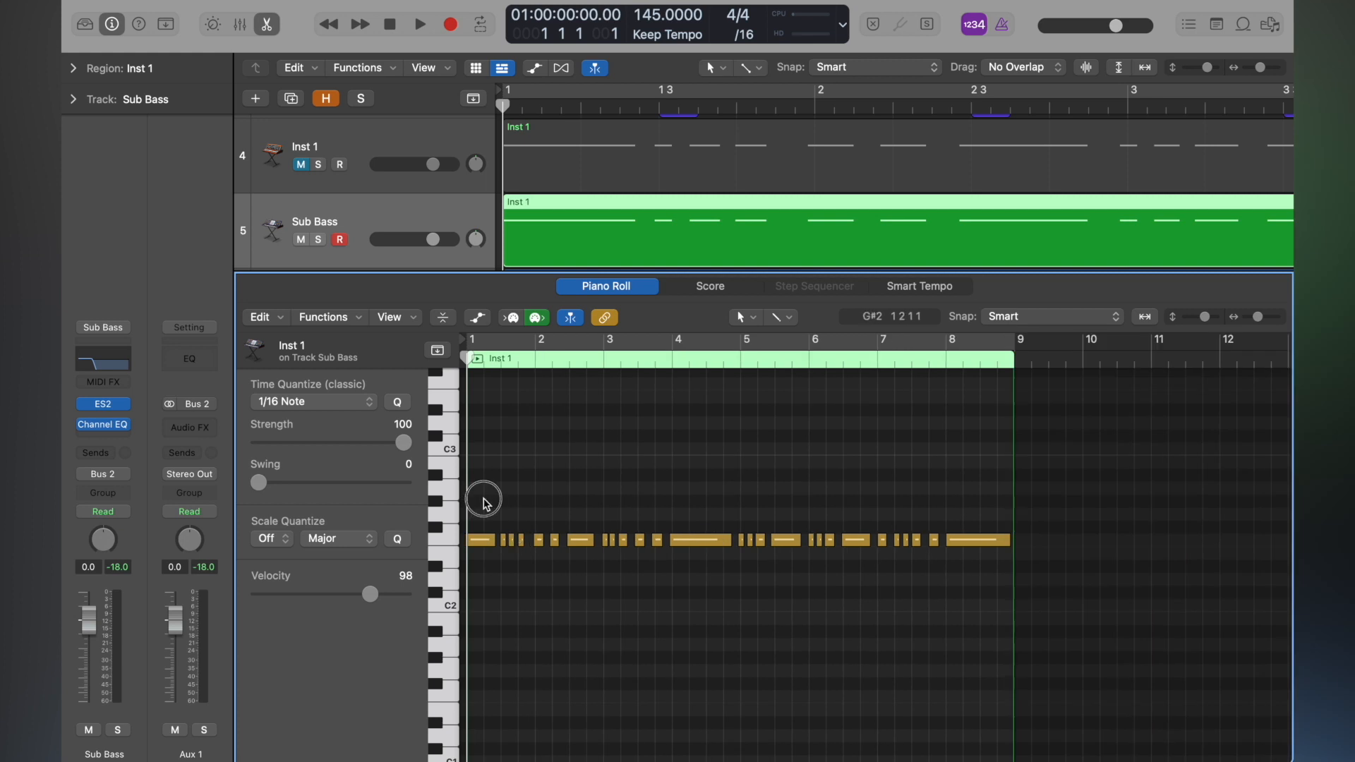
pyautogui.moveTo(484, 499); pyautogui.dragTo(1049, 617)
pyautogui.click(487, 544)
pyautogui.moveTo(486, 546); pyautogui.dragTo(482, 681)
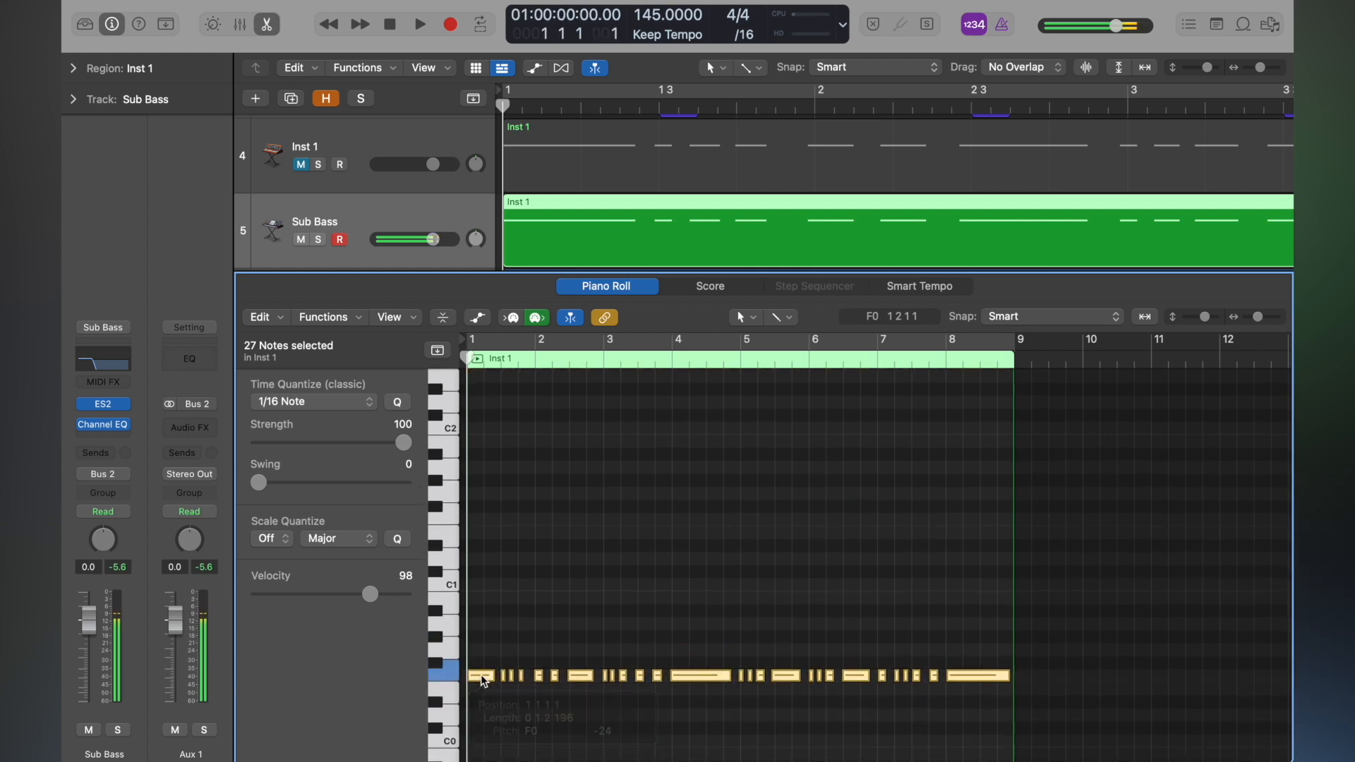
pyautogui.press('p')
# - Lower the Sub Bass track's volume to -3.9 dB and play the full arrangement from bar 1 to check the mix
pyautogui.scroll(-5, 667, 311)
pyautogui.scroll(5, 476, 271)
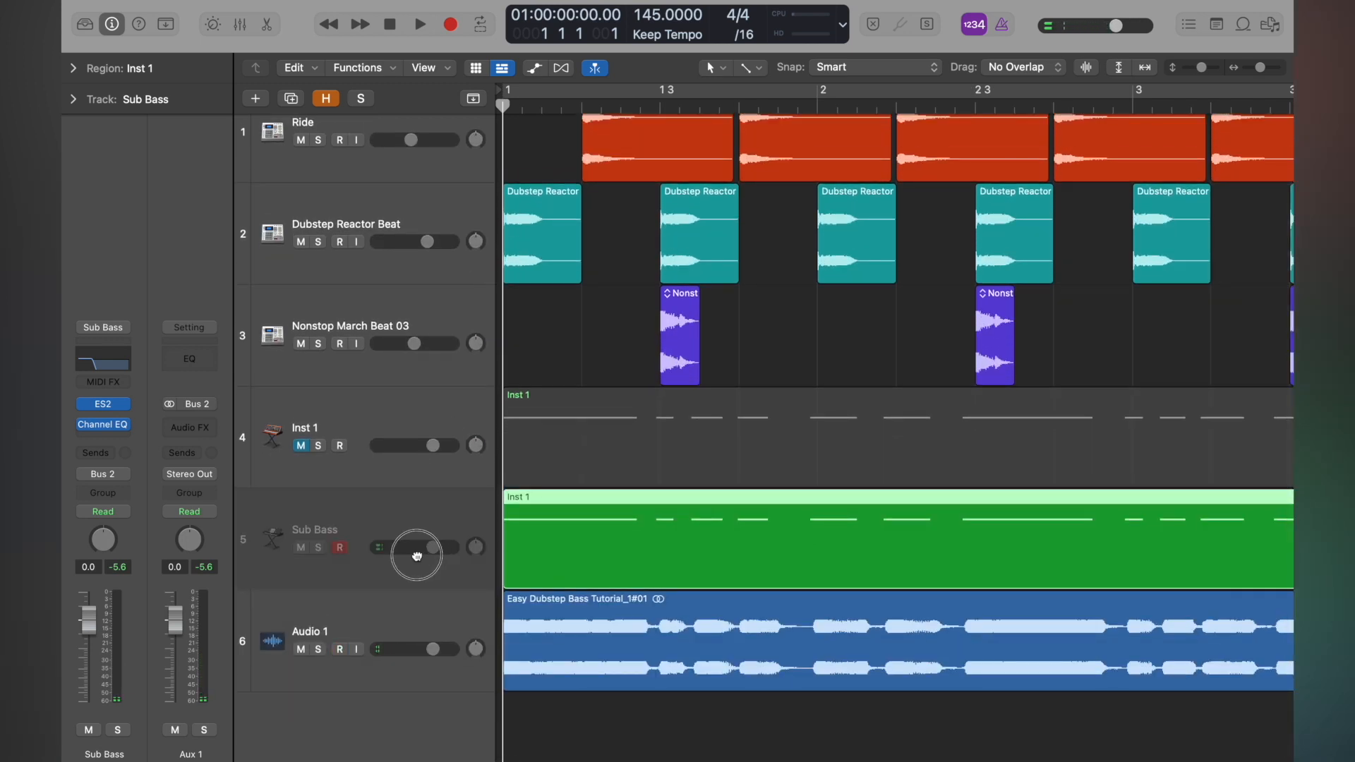
pyautogui.moveTo(433, 548); pyautogui.dragTo(407, 544)
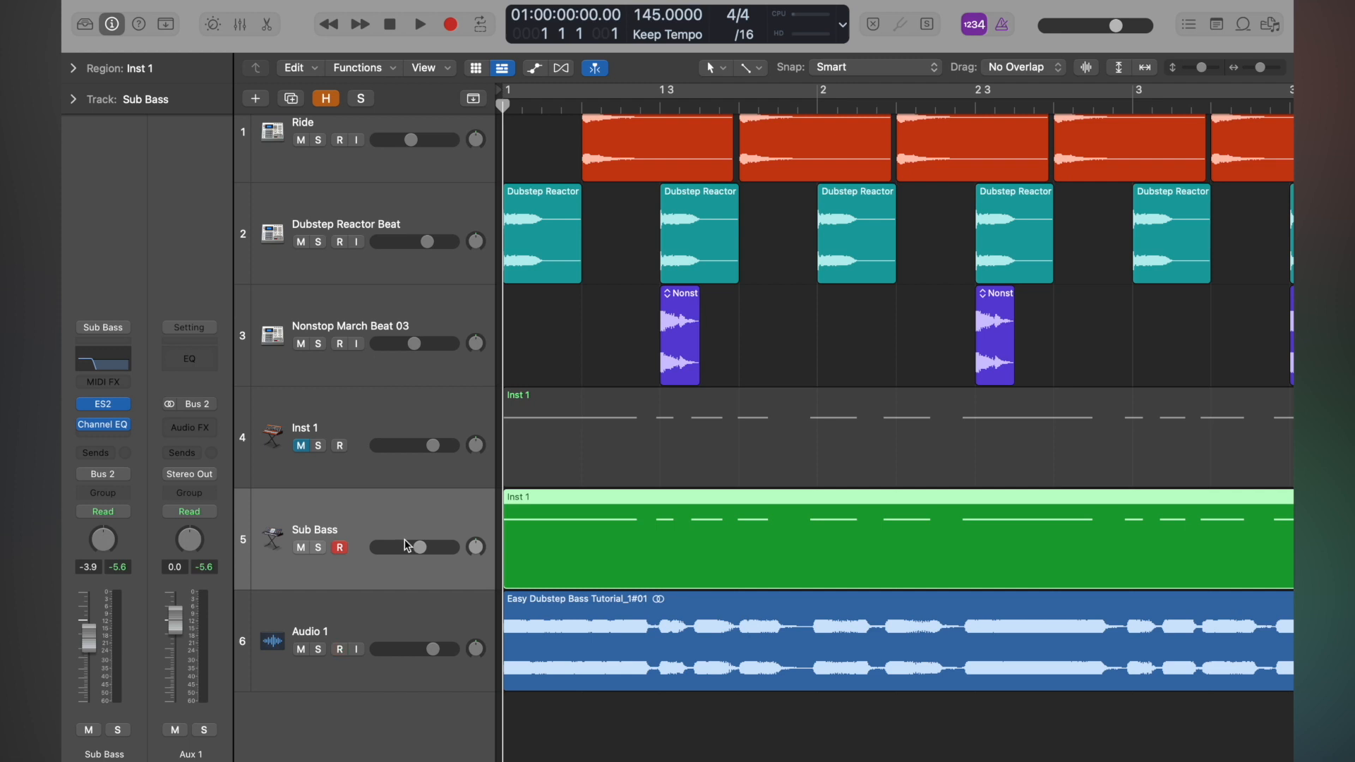
pyautogui.scroll(-10, 567, 558)
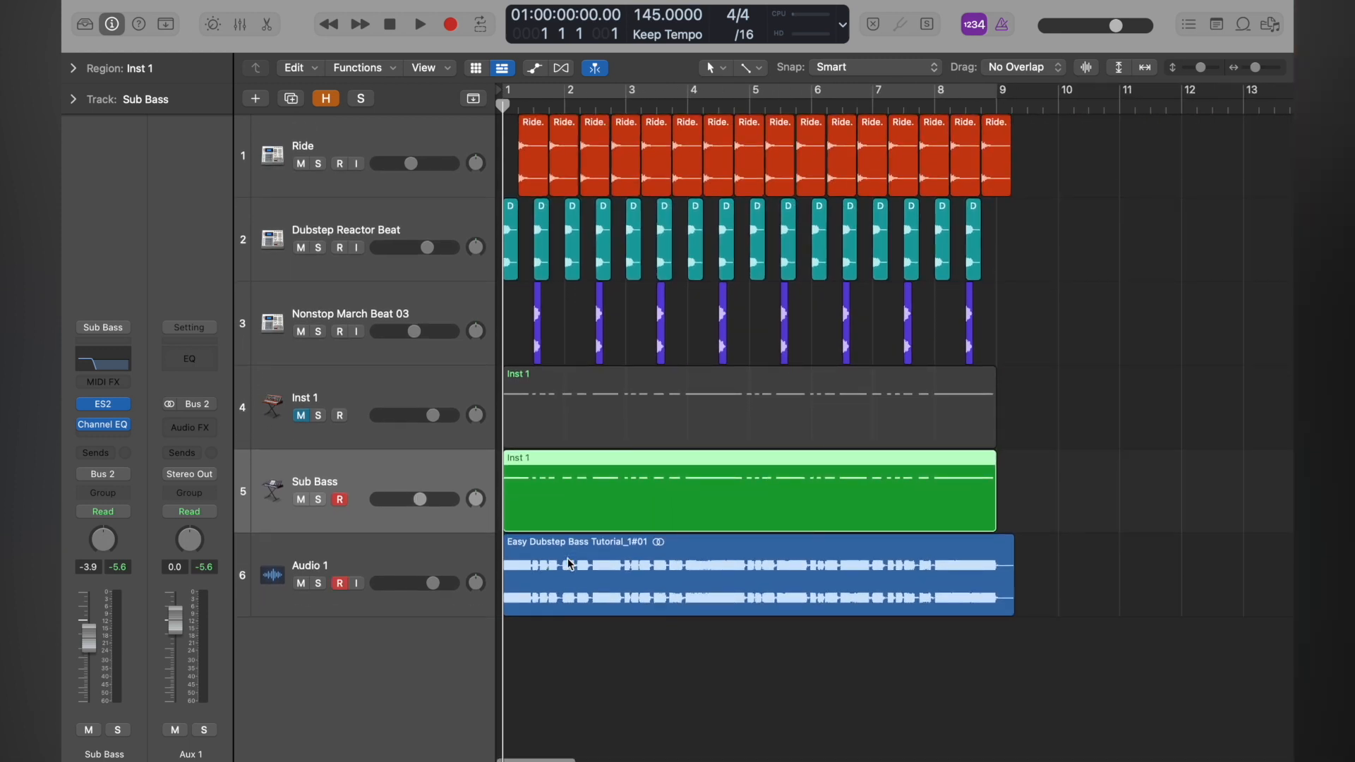
pyautogui.scroll(-3, 567, 557)
pyautogui.press('space')
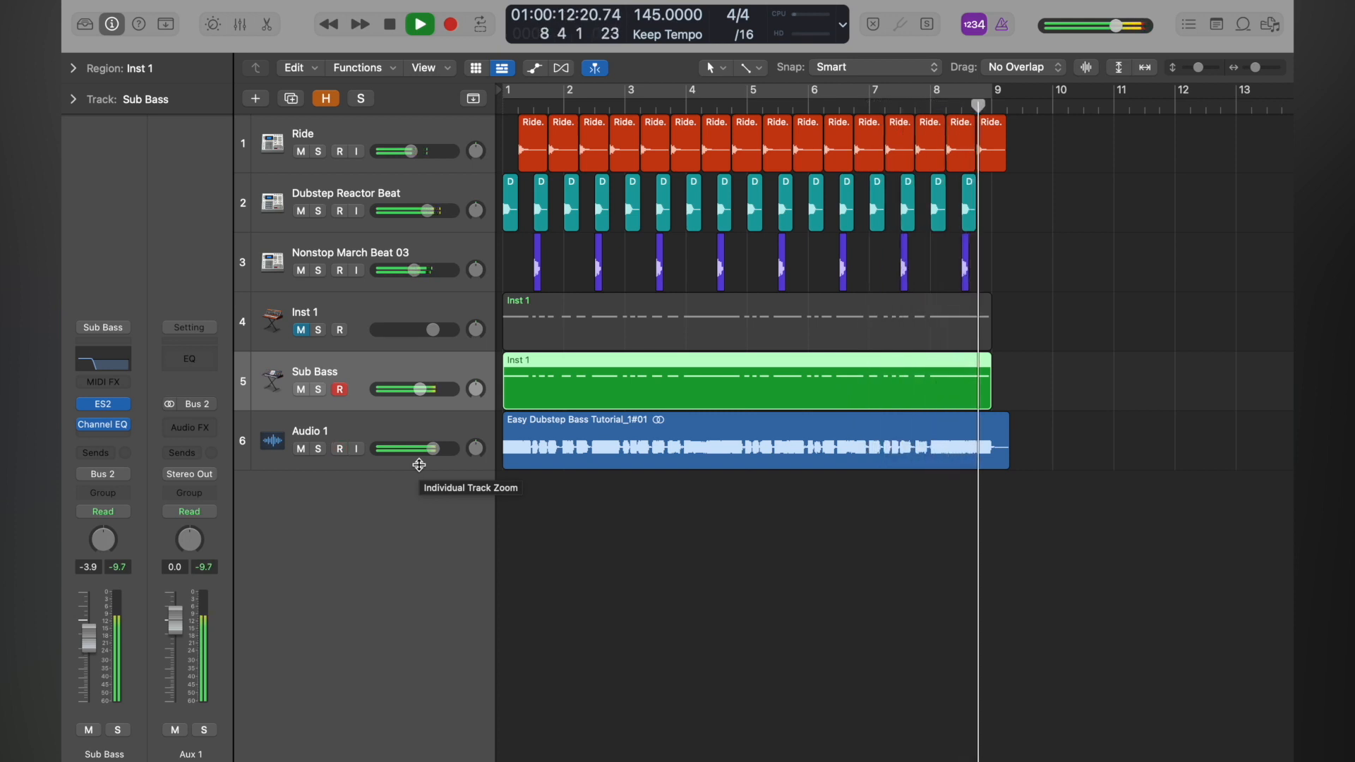
pyautogui.press('space')
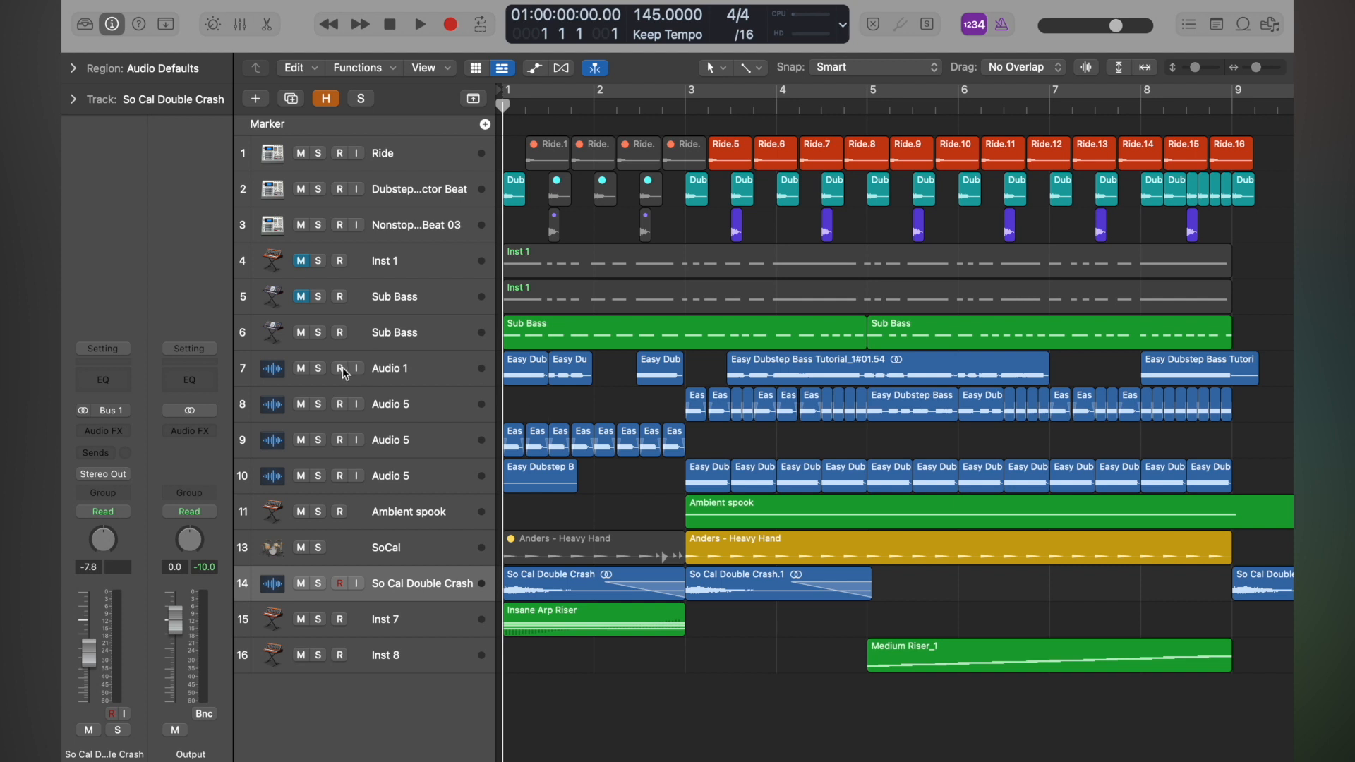
# - Solo Audio 1 and play it from bar 1, first with Sub Bass track 6 muted and then with it unmuted
pyautogui.click(318, 369)
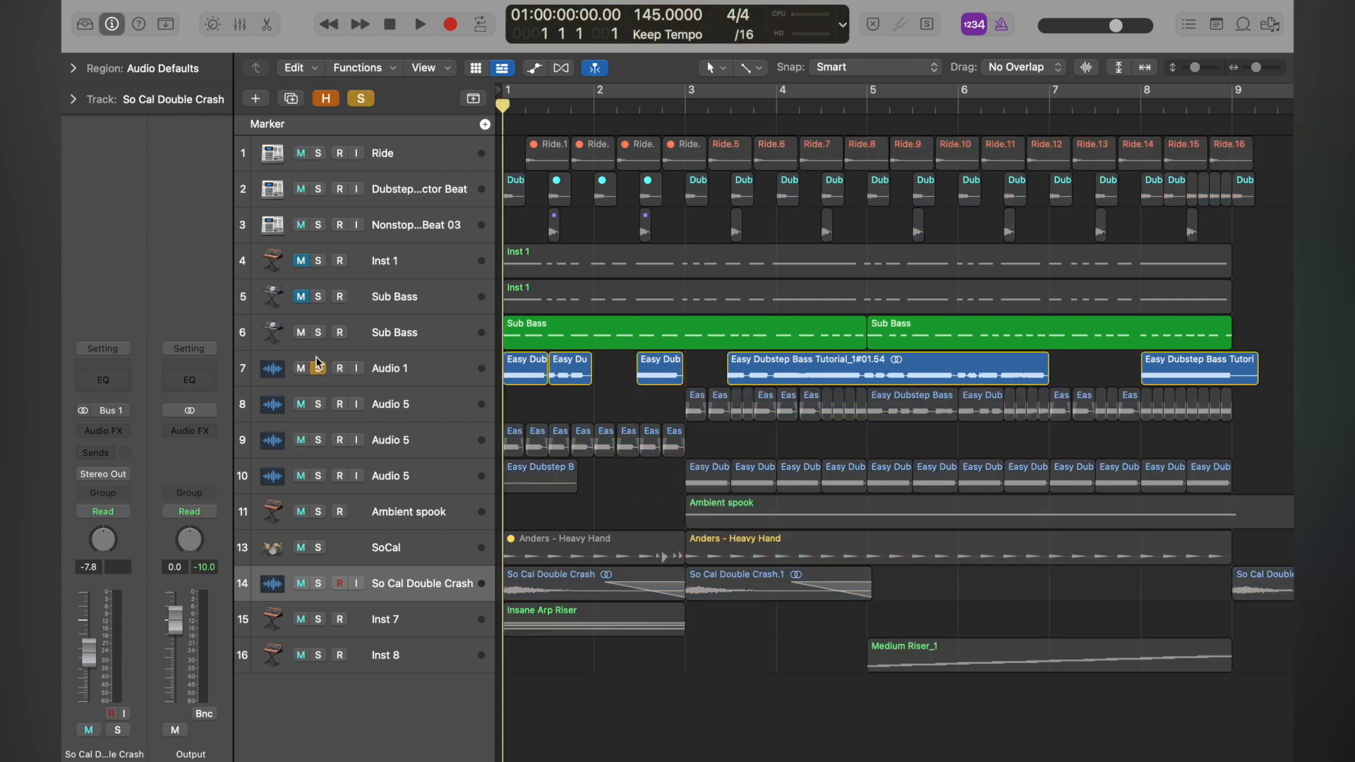
pyautogui.click(302, 333)
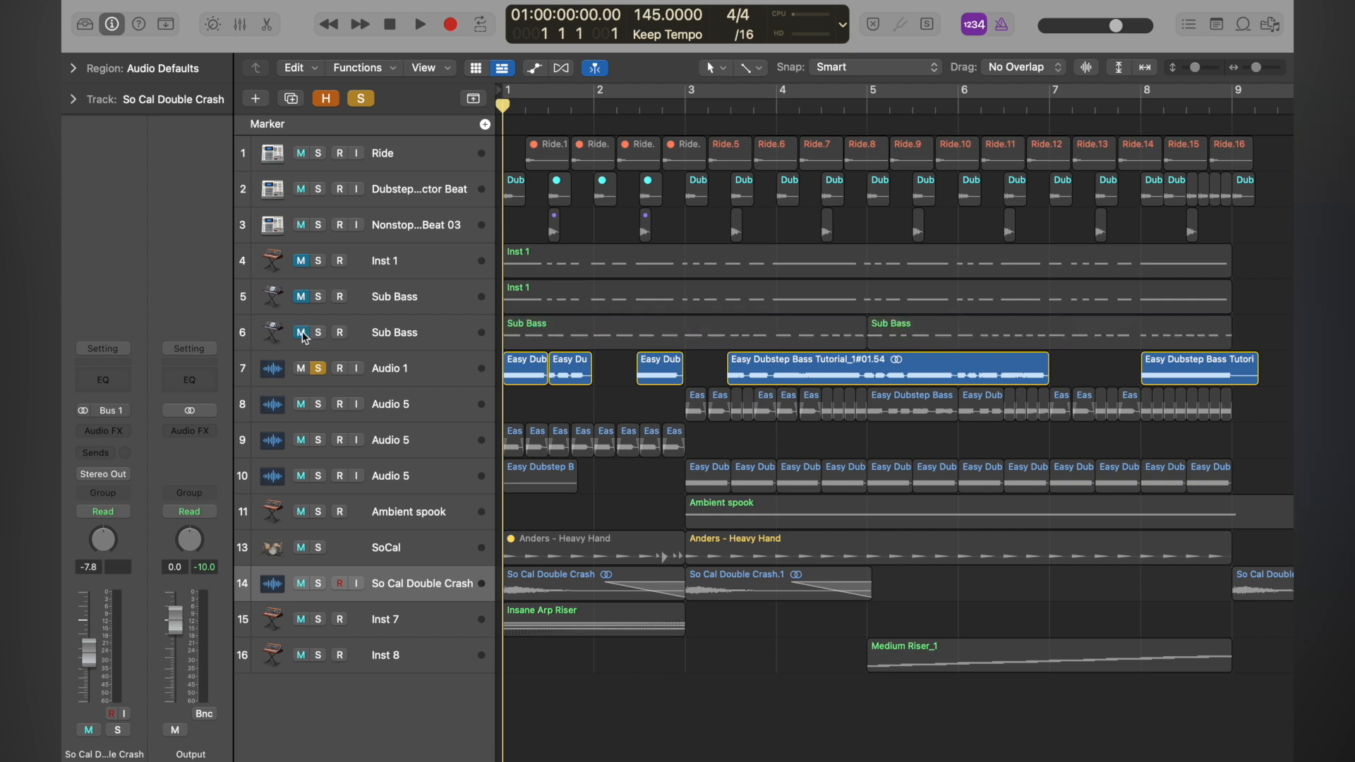
pyautogui.press('space')
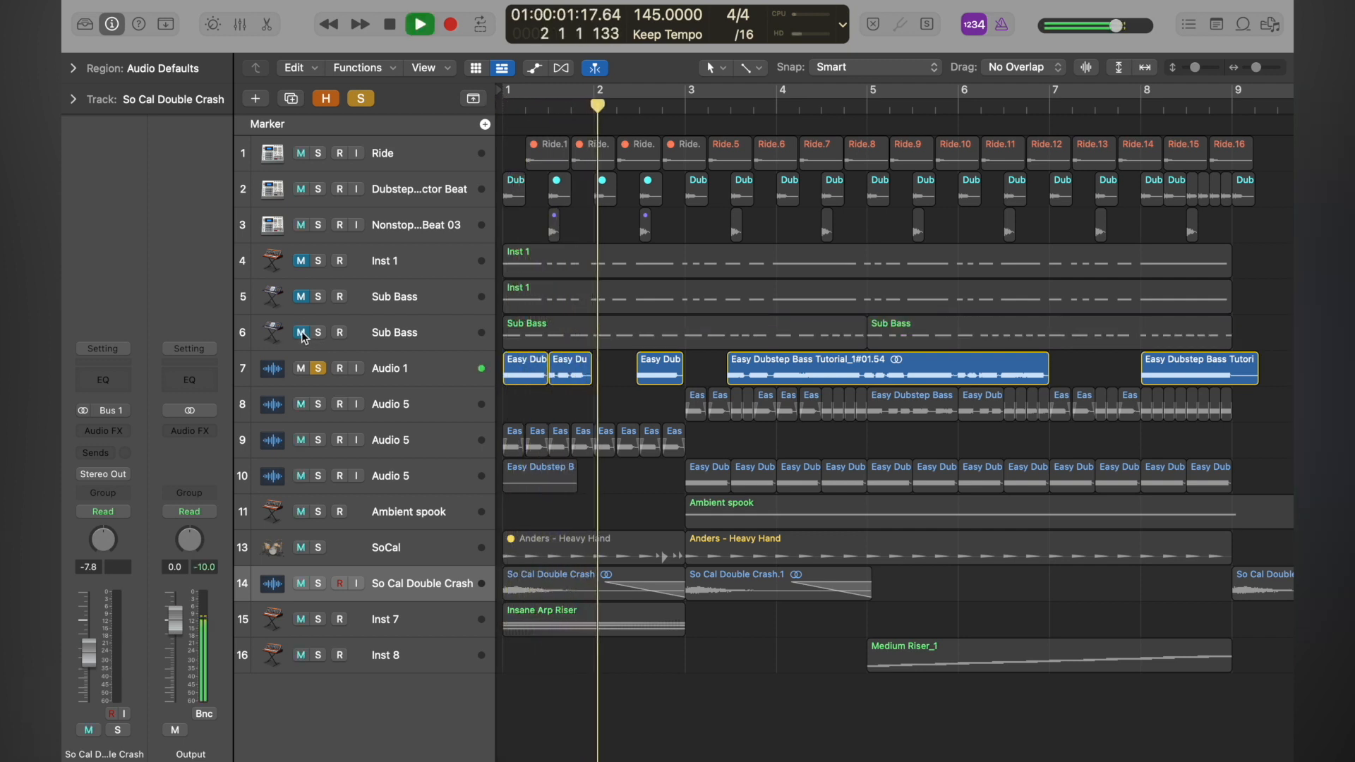
pyautogui.click(302, 333)
pyautogui.press('space')
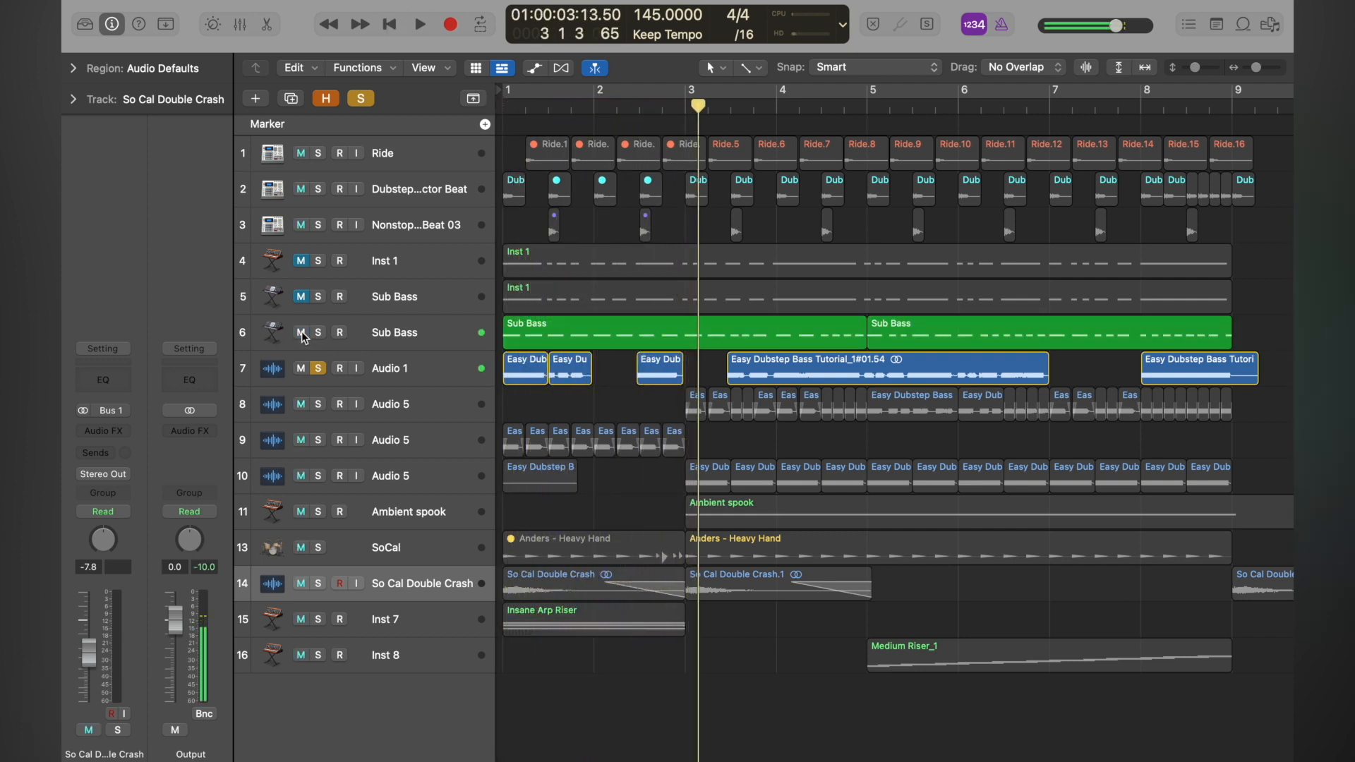
# - Solo Audio 5 on track 8 instead of Audio 1, play it from bar 3, and unsolo it
pyautogui.click(319, 368)
pyautogui.click(318, 405)
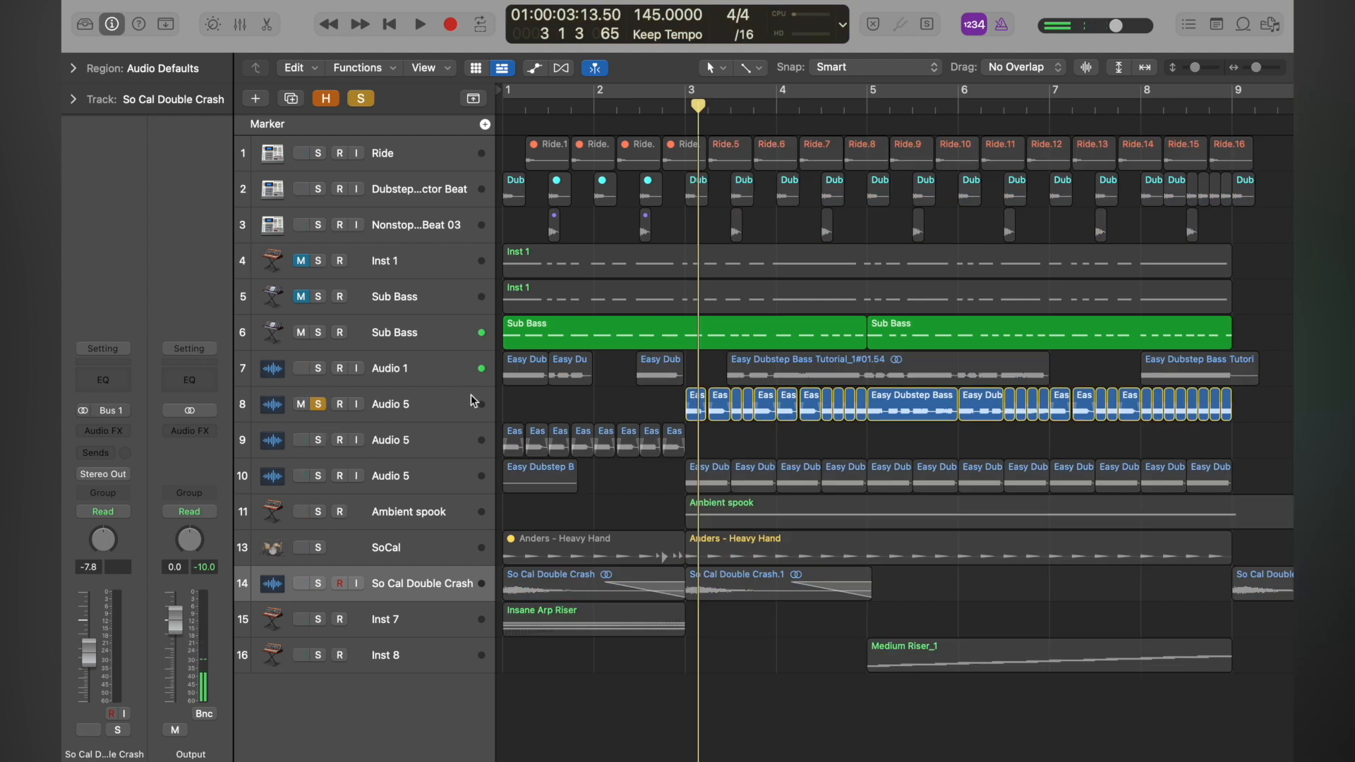
pyautogui.doubleClick(684, 103)
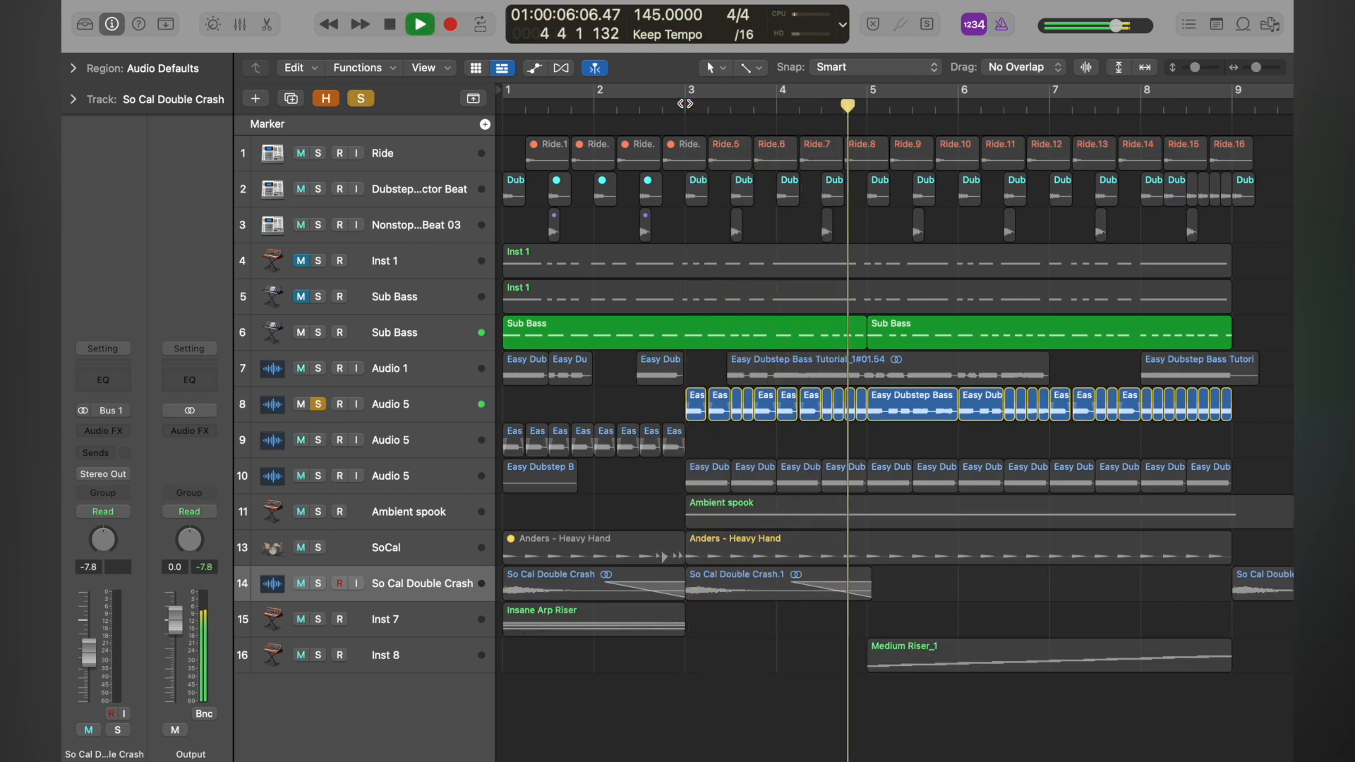
pyautogui.press('space')
pyautogui.click(318, 404)
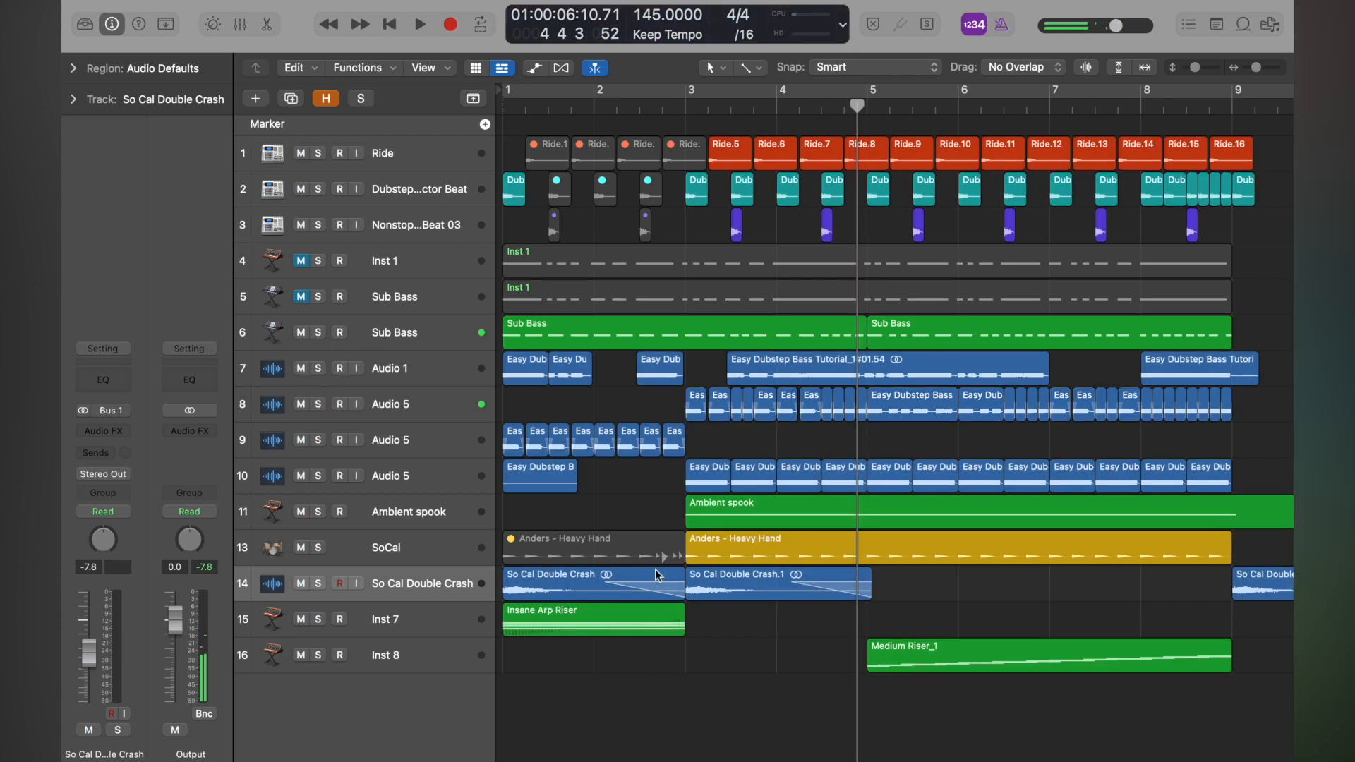
# - Solo Audio 5 on track 10, play it from bar 3, and unsolo it
pyautogui.click(318, 476)
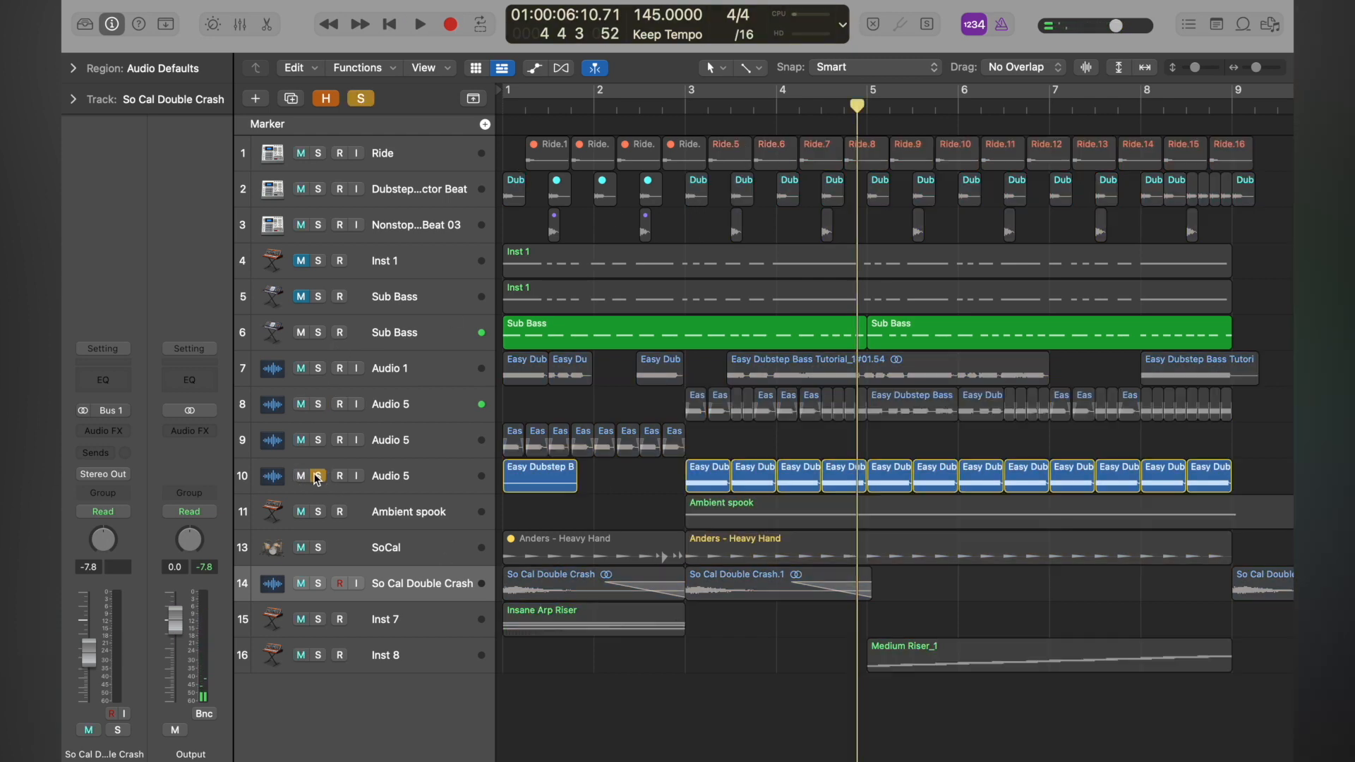
pyautogui.click(680, 108)
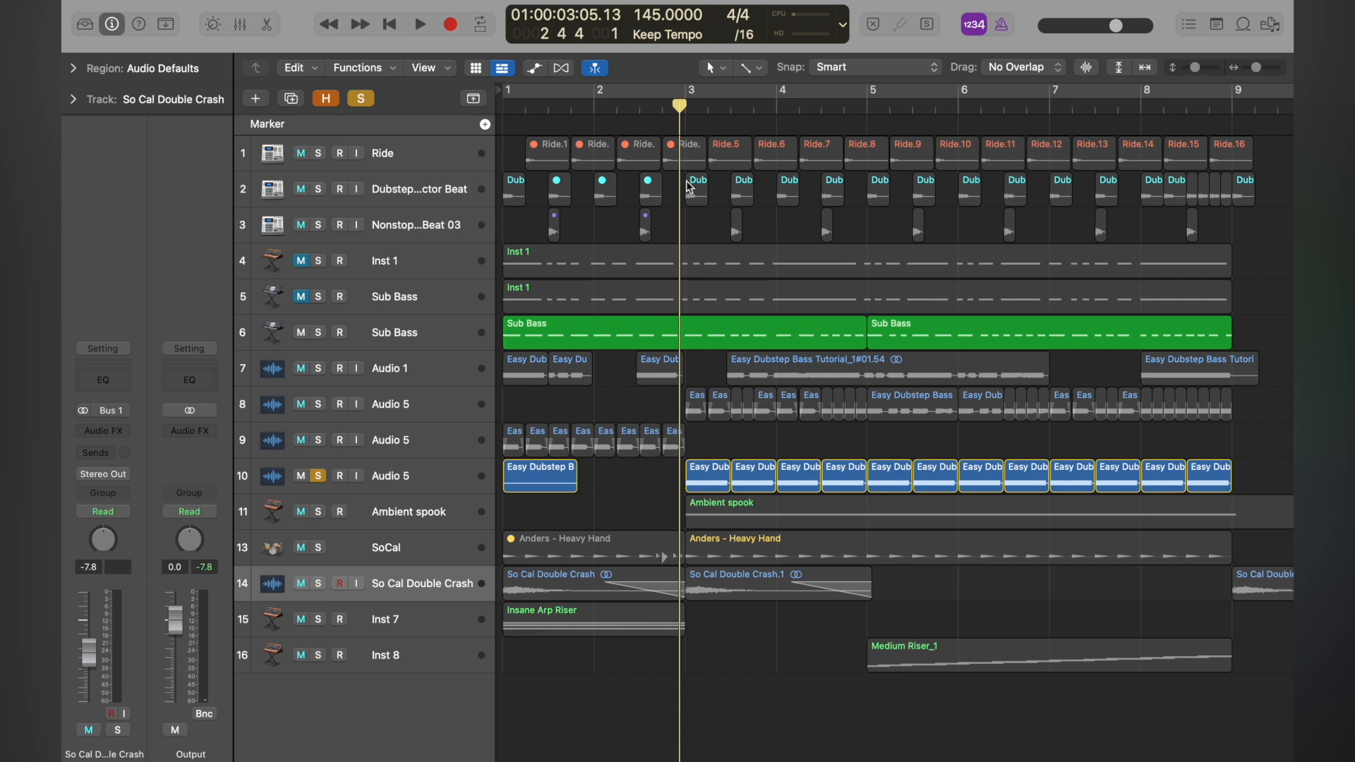
pyautogui.click(687, 103)
pyautogui.press('space')
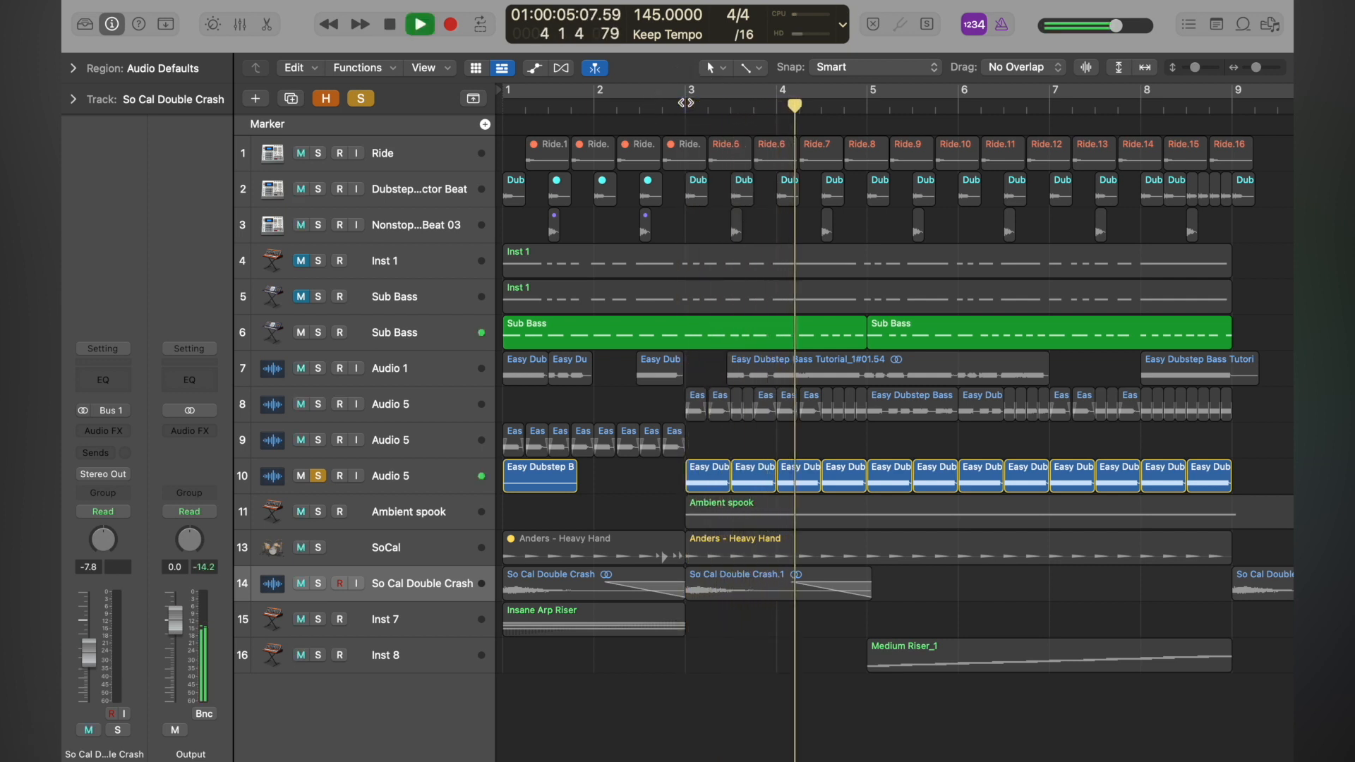
pyautogui.press('space')
pyautogui.click(318, 475)
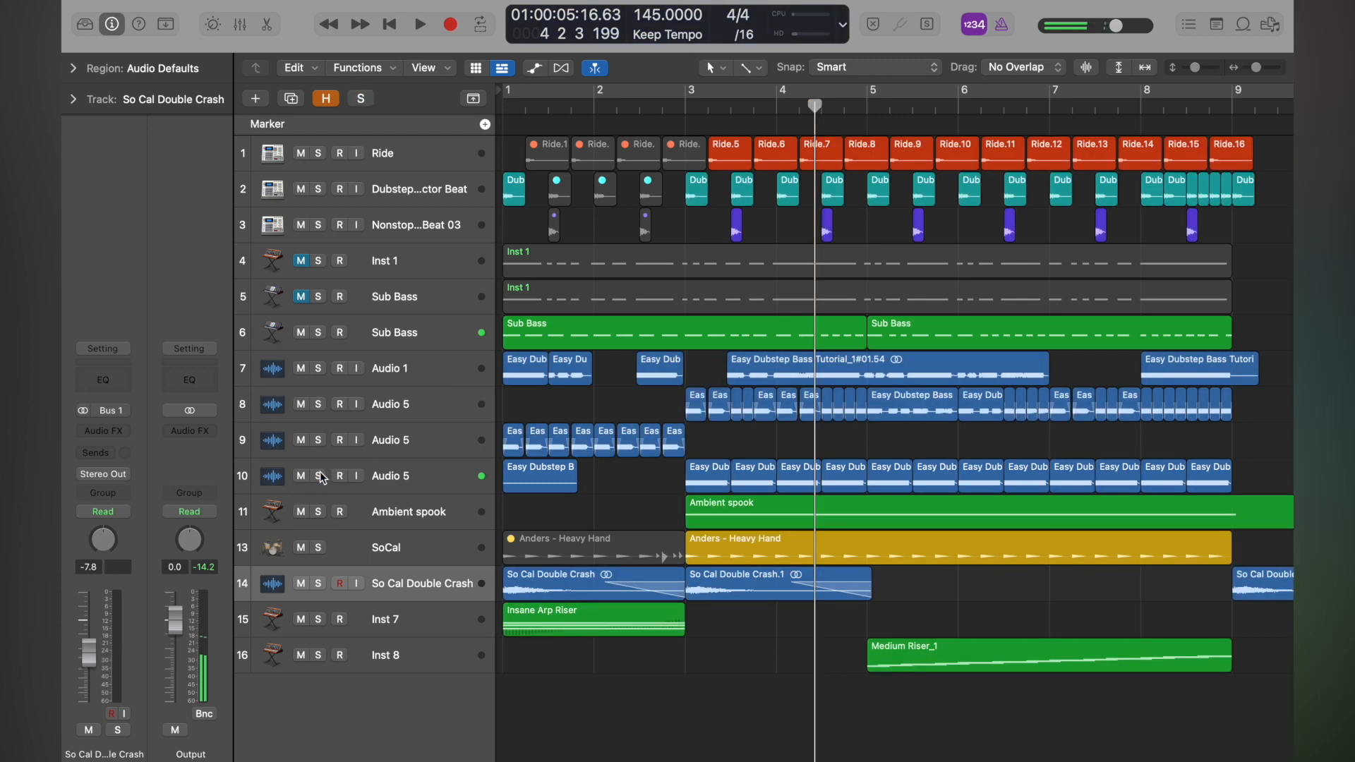
# - Solo the Ambient spook track and play it from bar 3, stopping after about a bar
pyautogui.click(318, 512)
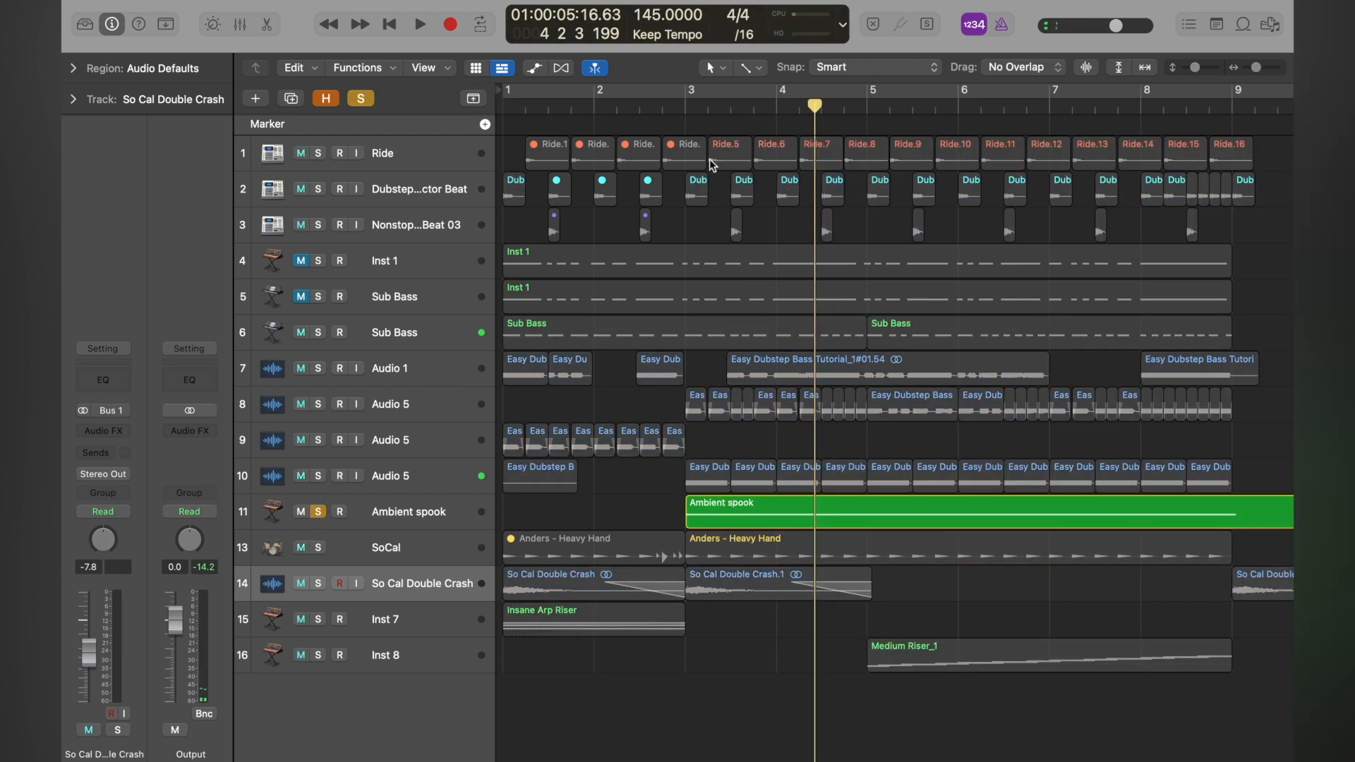
pyautogui.click(684, 106)
pyautogui.press('space')
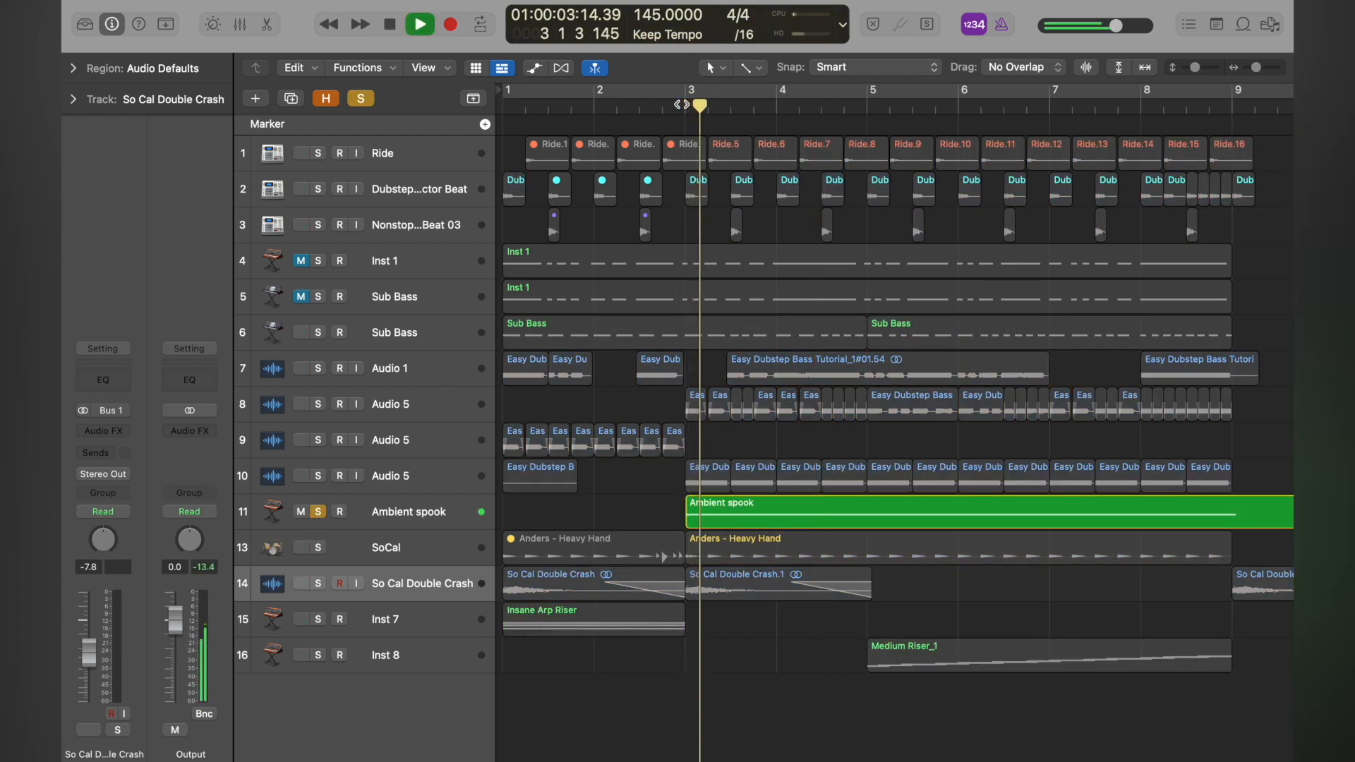
pyautogui.press('space')
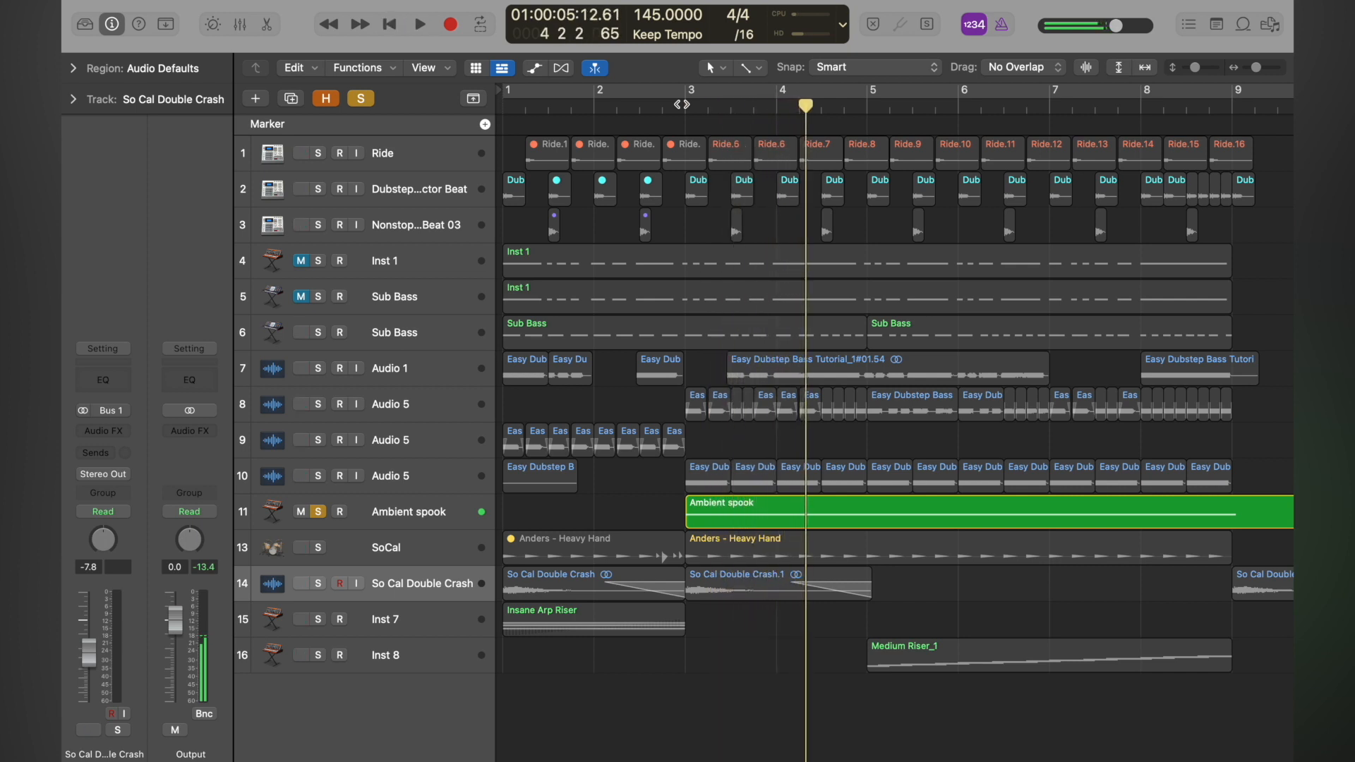
# - Solo the SoCal and So Cal Double Crash tracks instead of Ambient spook and play them from bar 3, stopping after about a bar
pyautogui.click(318, 548)
pyautogui.click(319, 583)
pyautogui.click(318, 512)
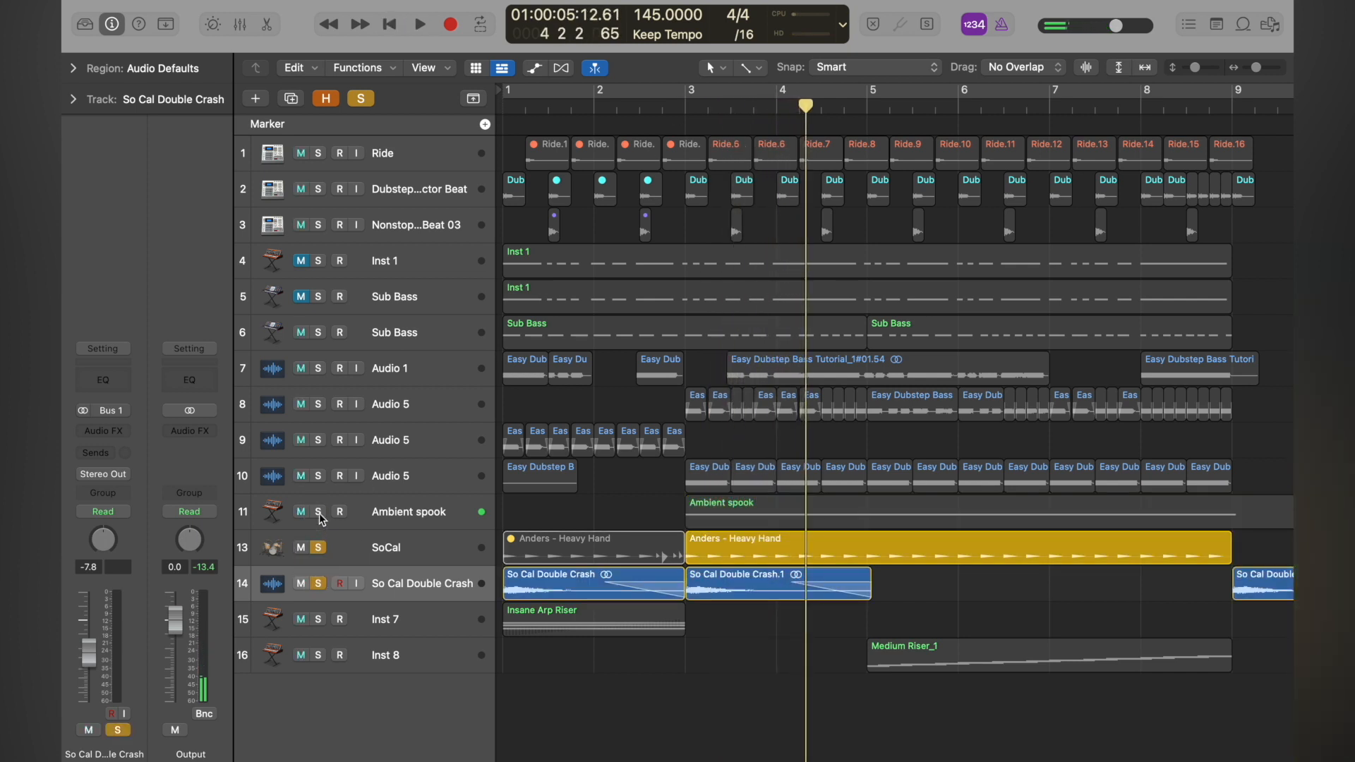
pyautogui.doubleClick(681, 106)
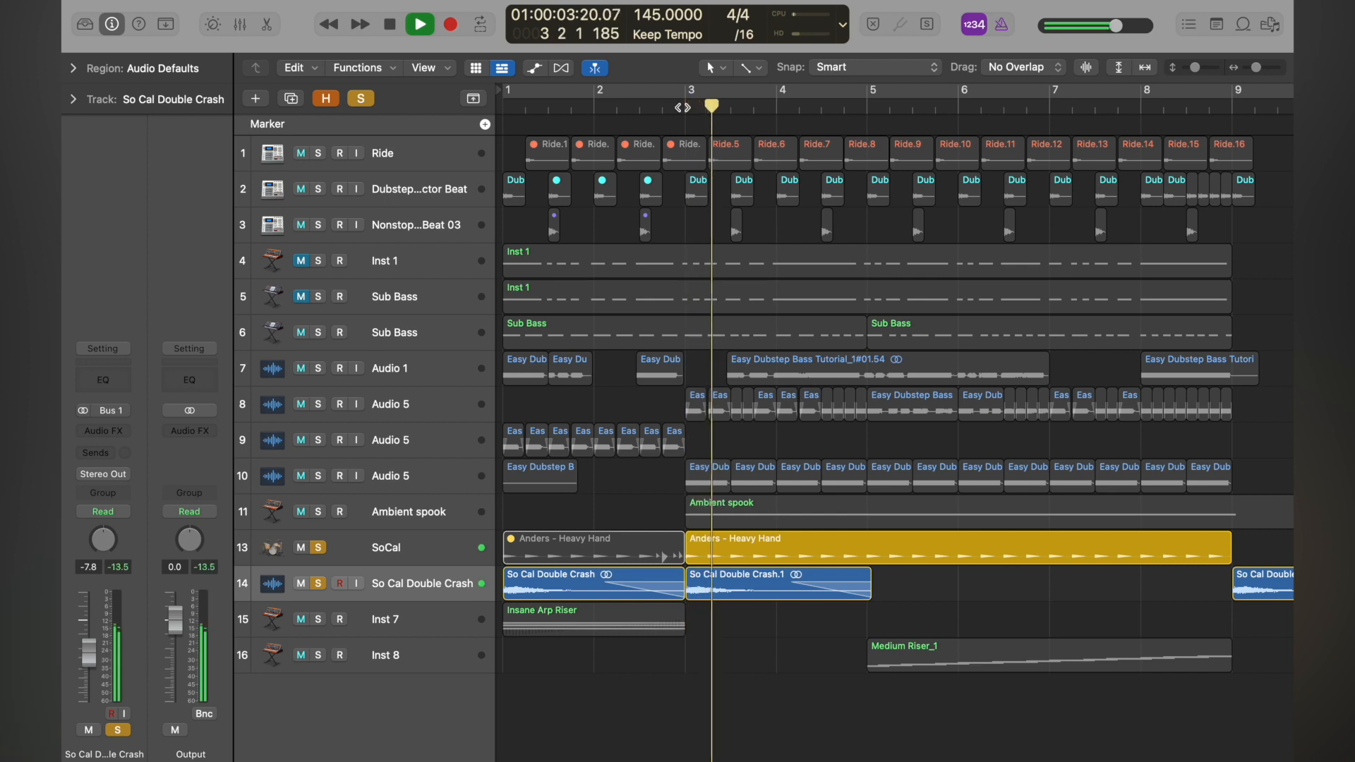
pyautogui.press('space')
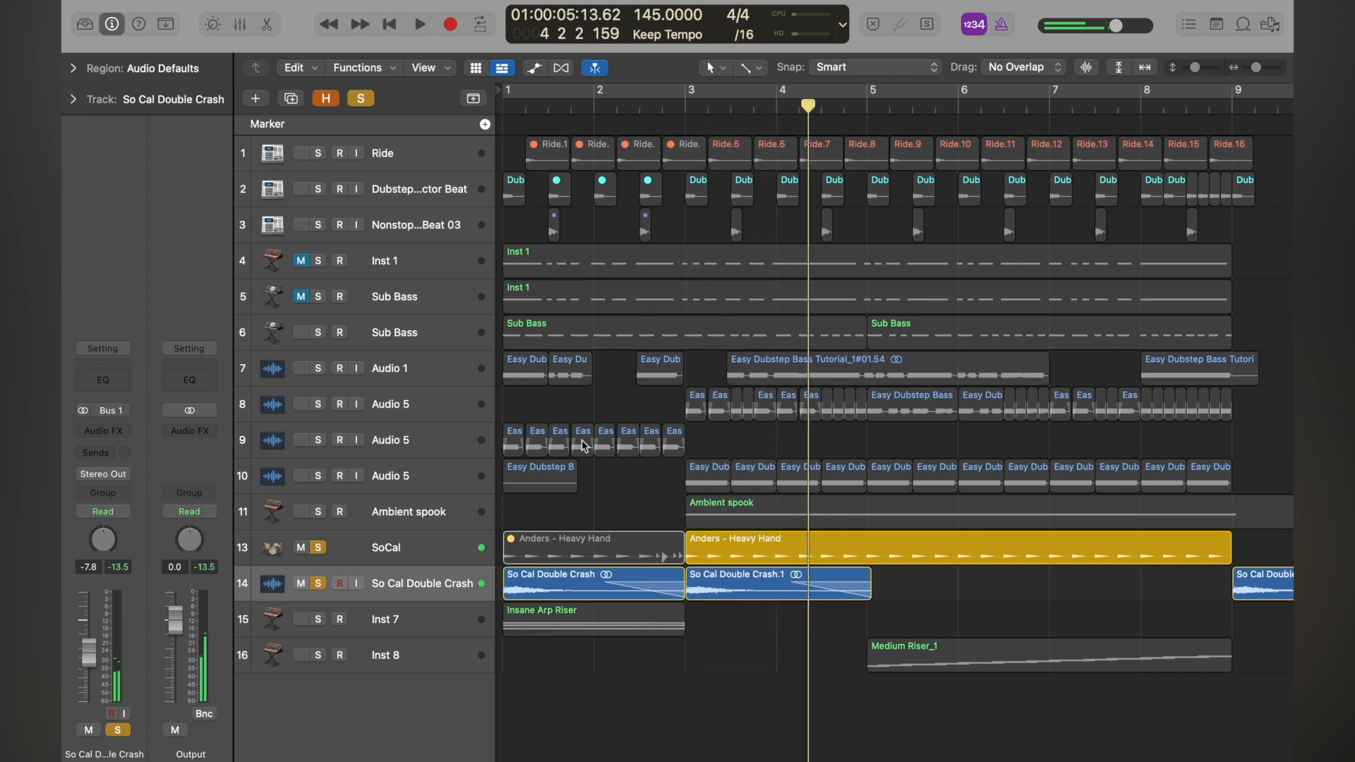
# - Add Inst 7 with the Insane Arp Riser to the solo, play from bar 1 for about a bar, and clear all solos
pyautogui.click(319, 621)
pyautogui.press('Return')
pyautogui.press('space')
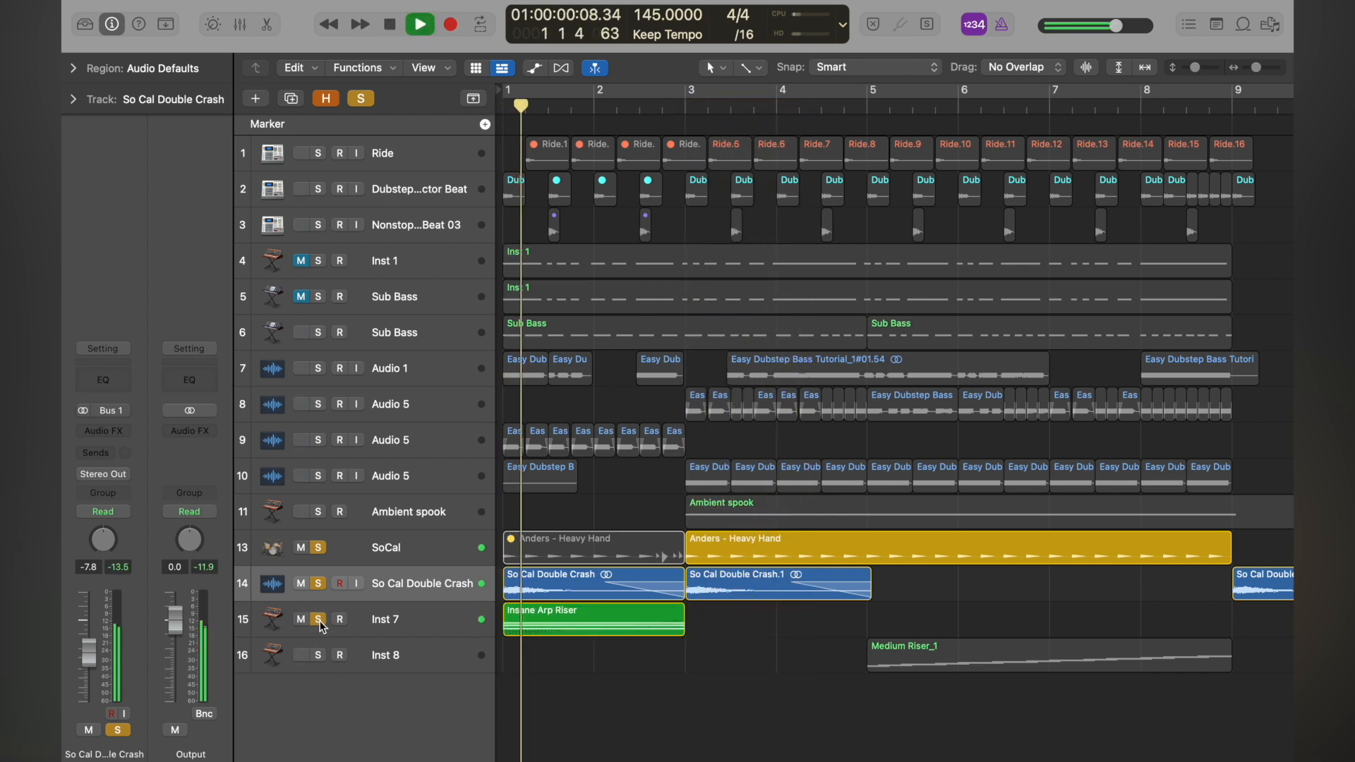
pyautogui.press('space')
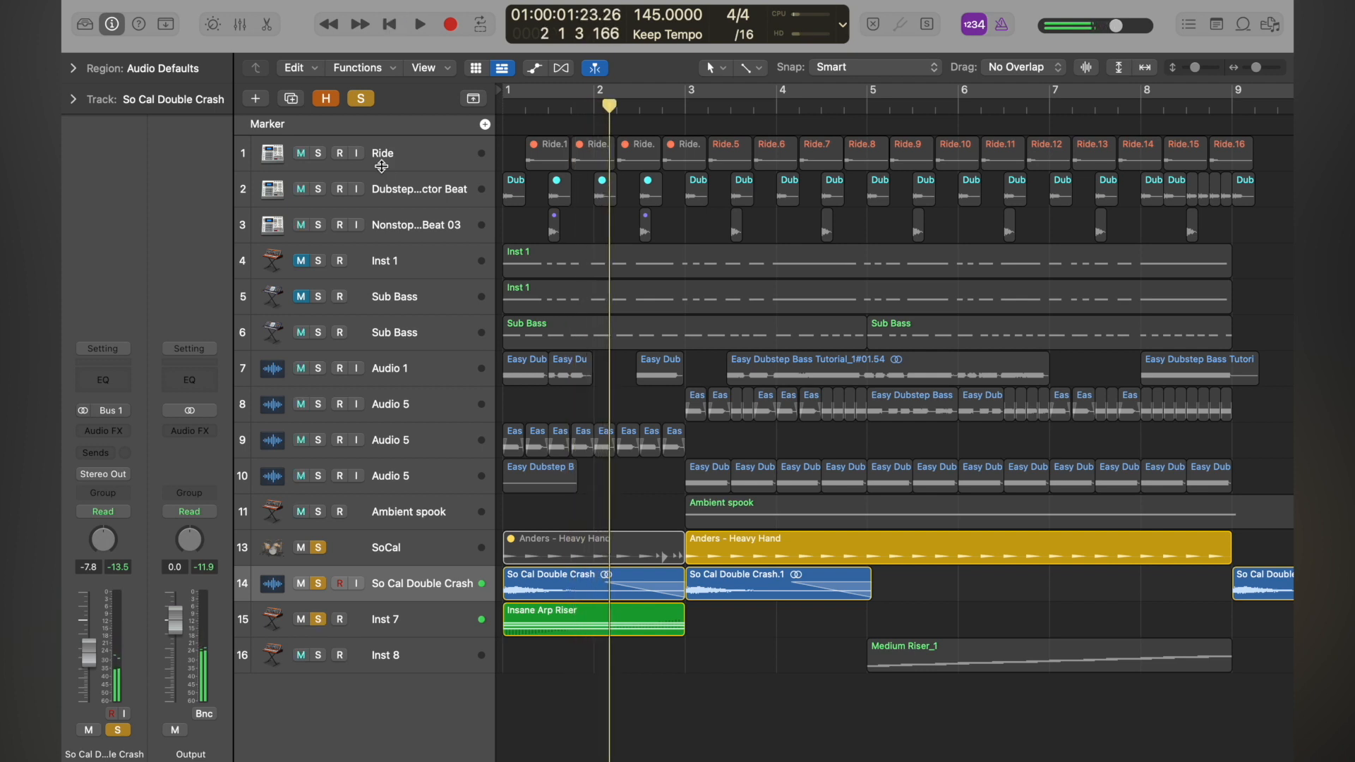
pyautogui.click(361, 99)
pyautogui.click(362, 100)
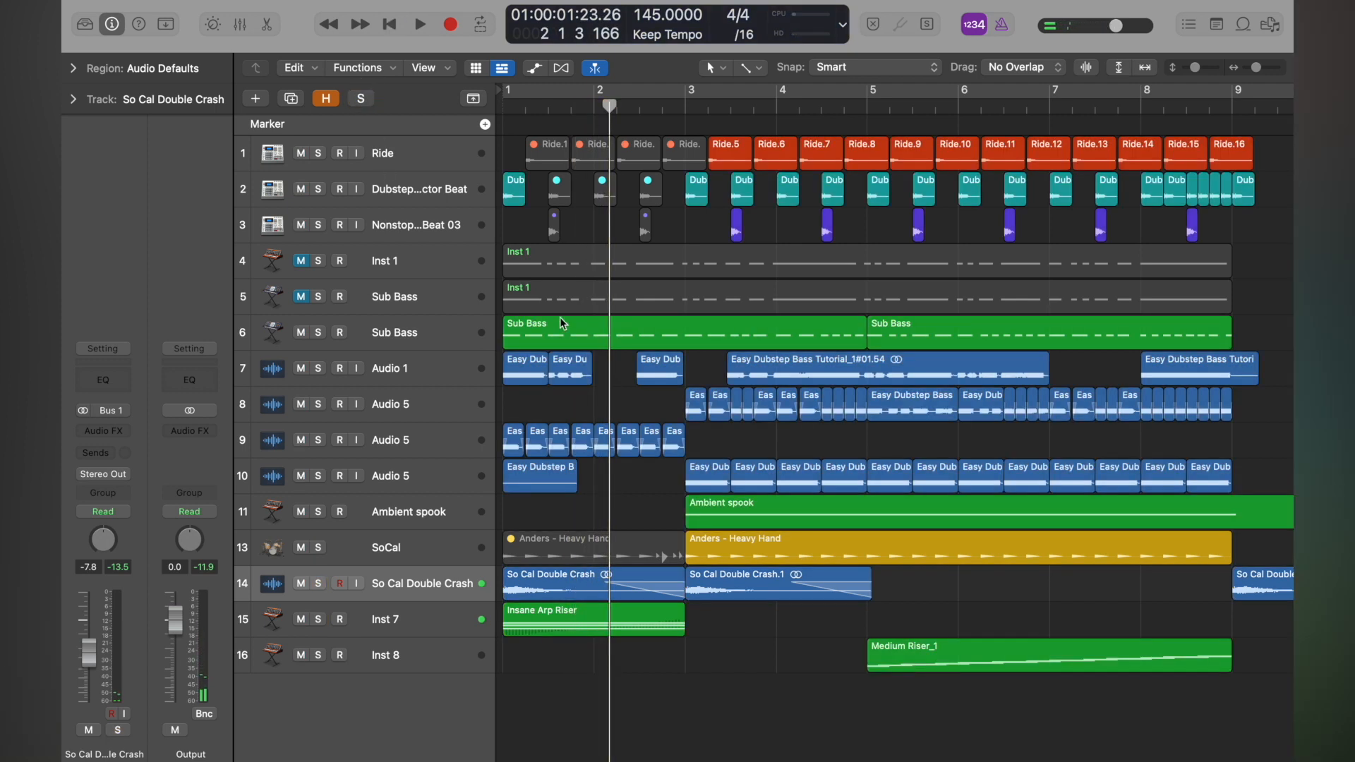
# - Mute Audio 1 on track 7 and play the full arrangement from bar 1 through its end, stopping in bar 10
pyautogui.press('Return')
pyautogui.click(302, 368)
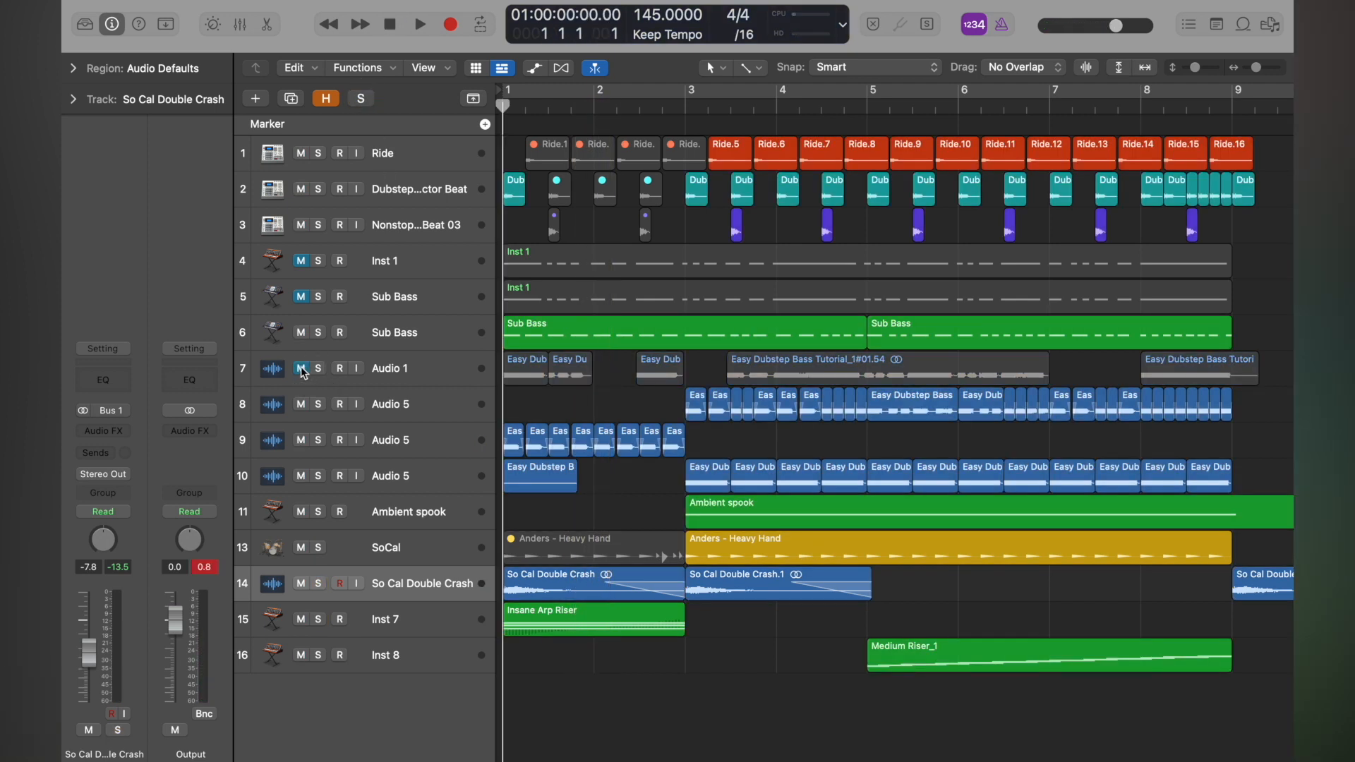
pyautogui.press('space')
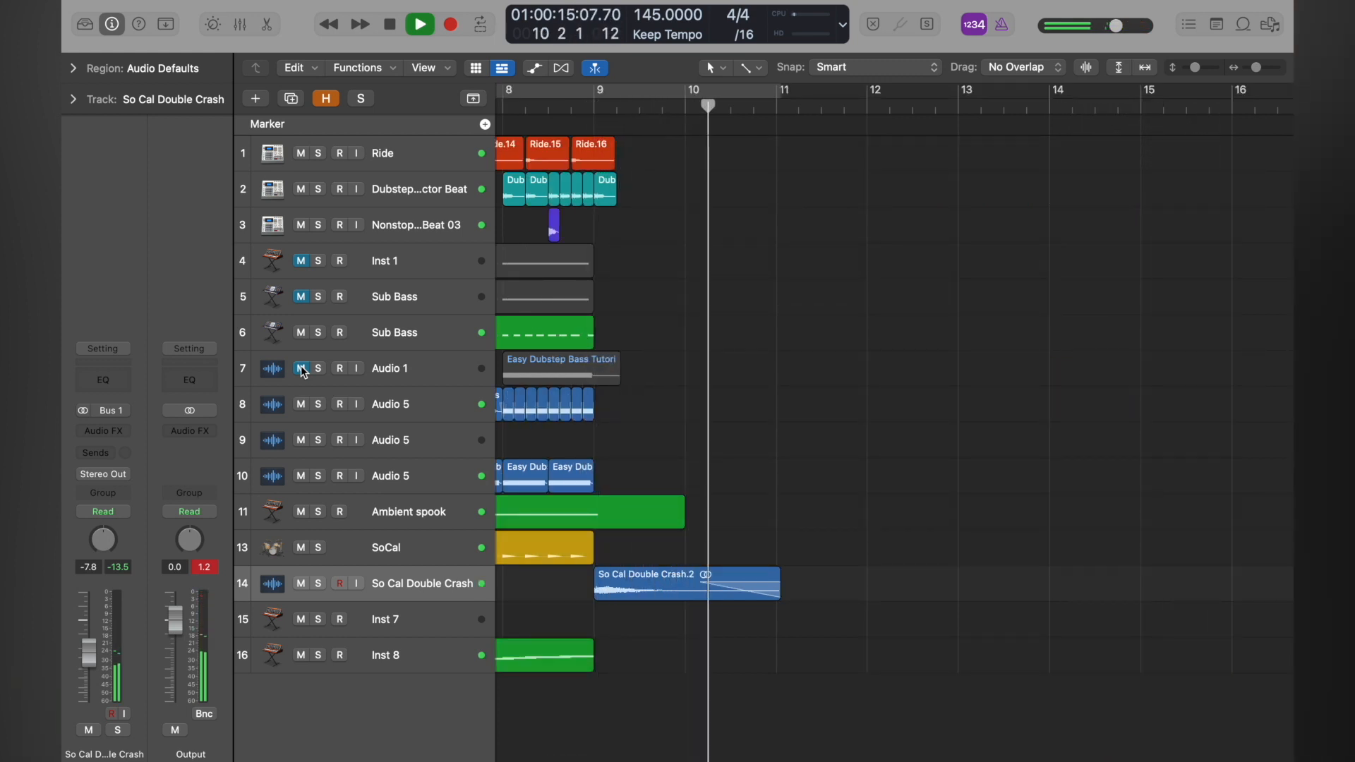
pyautogui.press('space')
# - Show the whole arrangement from bar 1 and select the Inst 1 track to view its channel strip and effects chain
pyautogui.press('super+Left')
pyautogui.press('super+Left')
pyautogui.press('super+Left')
pyautogui.hscroll(-10, 590, 453)
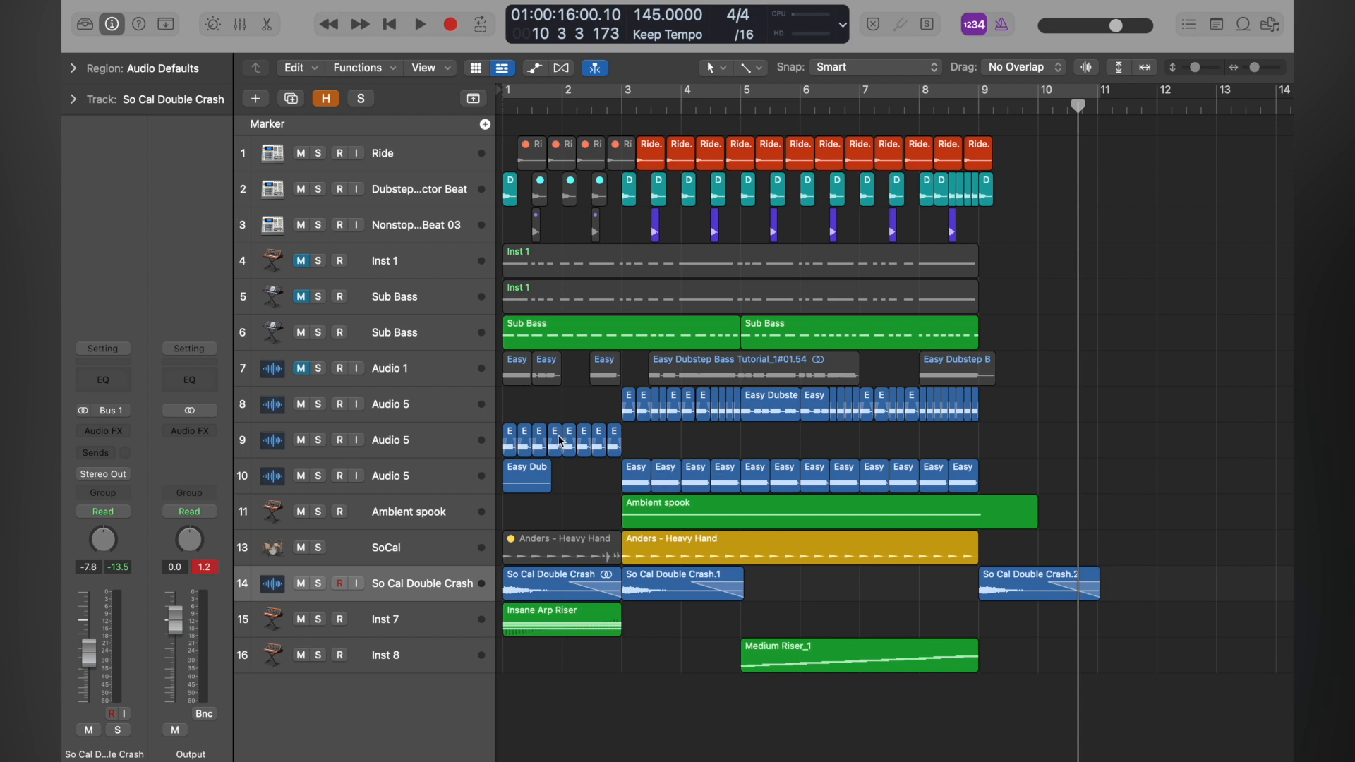
pyautogui.click(376, 274)
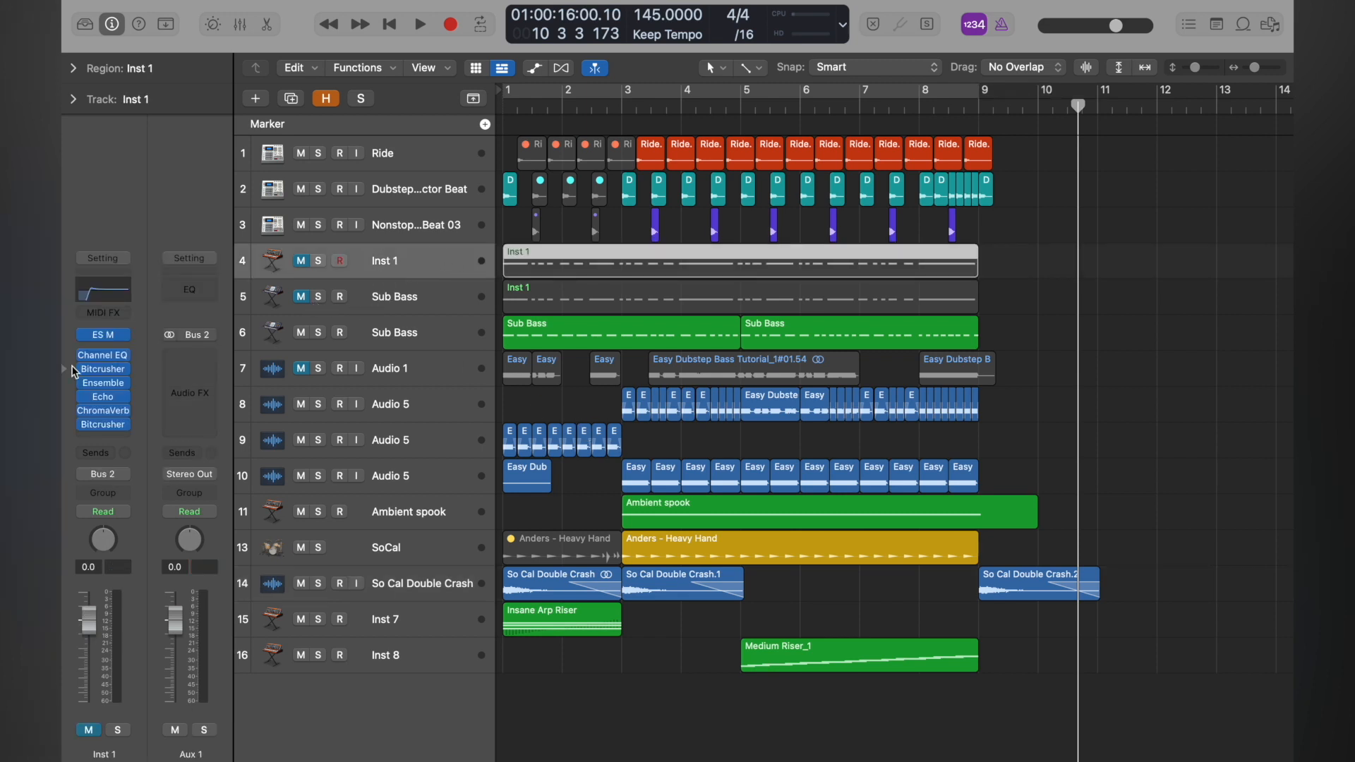